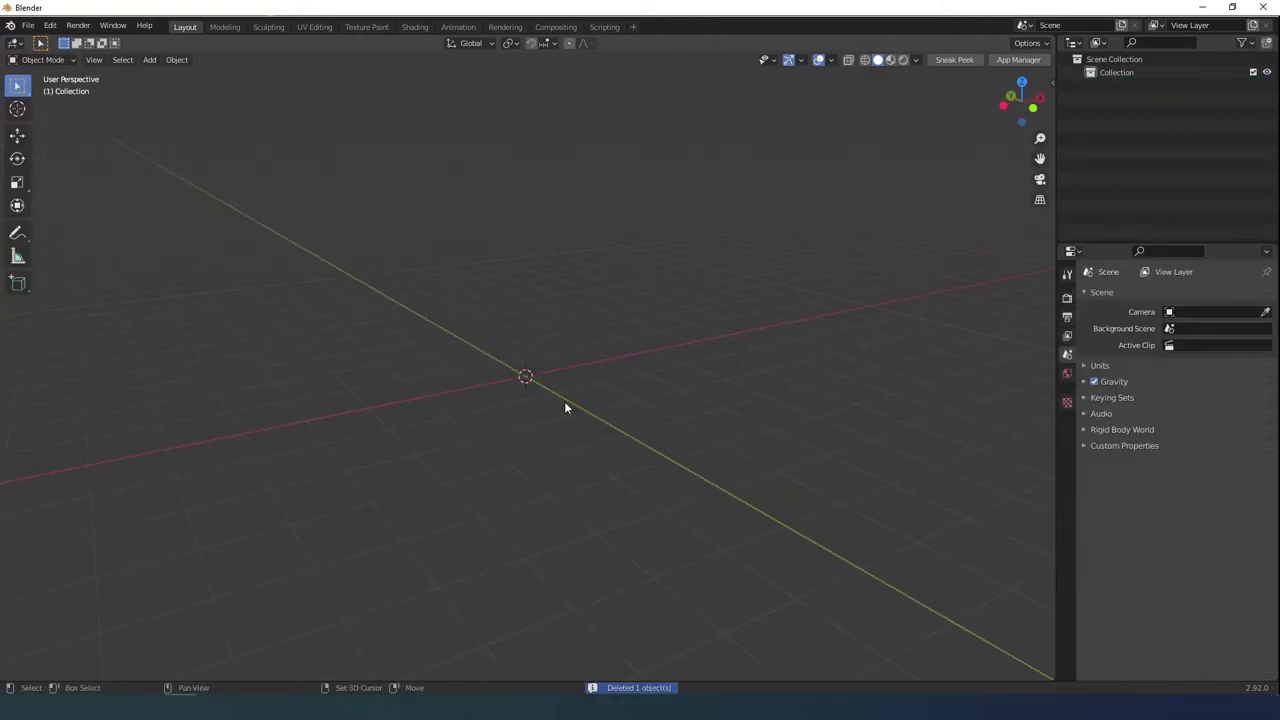
Step: Add a plane and scale its mesh along X by a factor of about 0.655
{"action": "key", "text": "shift+a"}
{"action": "left_click", "coordinate": [606, 389]}
{"action": "middle_click_drag", "start_coordinate": [611, 397], "coordinate": [582, 432]}
{"action": "key", "text": "Tab"}
{"action": "key", "text": "s"}
{"action": "key", "text": "x"}
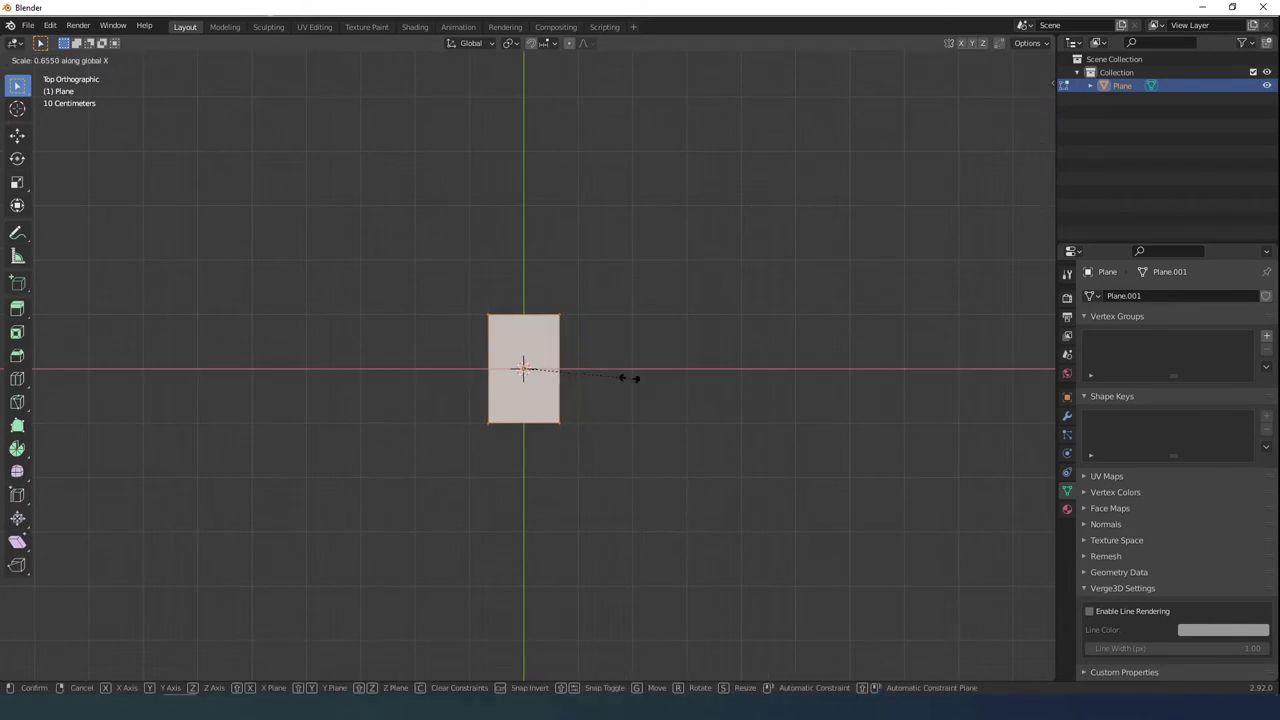
{"action": "left_click", "coordinate": [628, 374]}
Step: Duplicate the plane upward along Z and fill one open side between the two planes with a face
{"action": "mouse_move", "coordinate": [628, 374]}
{"action": "middle_mouse_down"}
{"action": "mouse_move", "coordinate": [603, 377]}
{"action": "mouse_move", "coordinate": [622, 381]}
{"action": "mouse_move", "coordinate": [602, 335]}
{"action": "mouse_move", "coordinate": [675, 306]}
{"action": "mouse_move", "coordinate": [549, 378]}
{"action": "mouse_move", "coordinate": [562, 370]}
{"action": "middle_mouse_up"}
{"action": "key", "text": "shift+d"}
{"action": "key", "text": "z"}
{"action": "left_click", "coordinate": [560, 372]}
{"action": "left_click", "coordinate": [914, 59]}
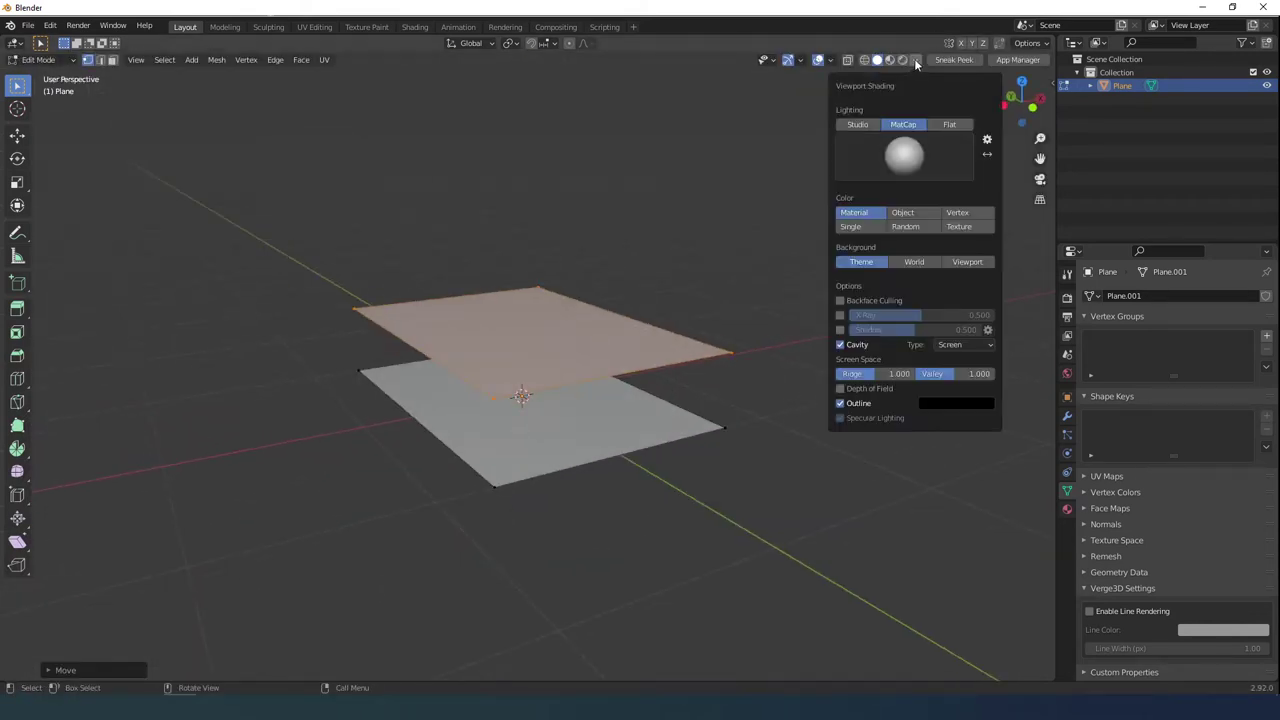
{"action": "left_click", "coordinate": [915, 62]}
{"action": "scroll", "coordinate": [500, 380], "scroll_direction": "down", "scroll_amount": 1}
{"action": "middle_click_drag", "start_coordinate": [486, 384], "coordinate": [471, 378]}
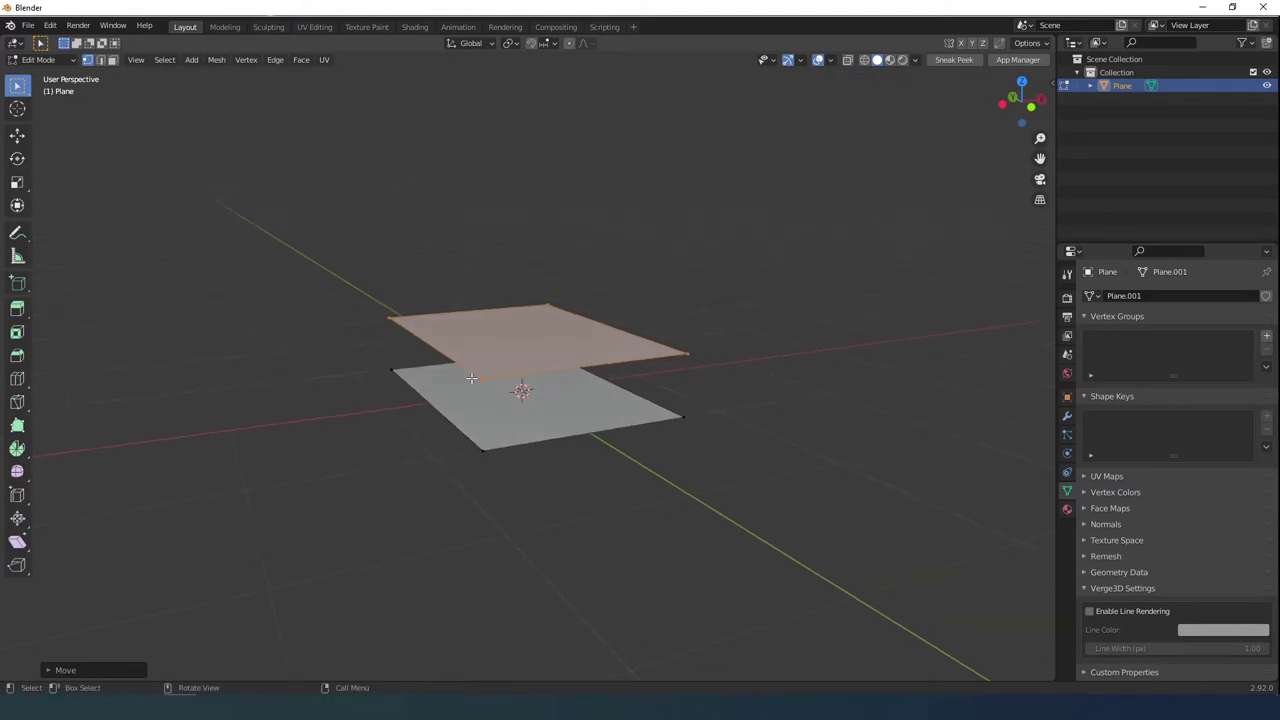
{"action": "key", "text": "f"}
Step: Assign a material to the mesh and set its viewport display colour to dark pink
{"action": "left_click", "coordinate": [1067, 509]}
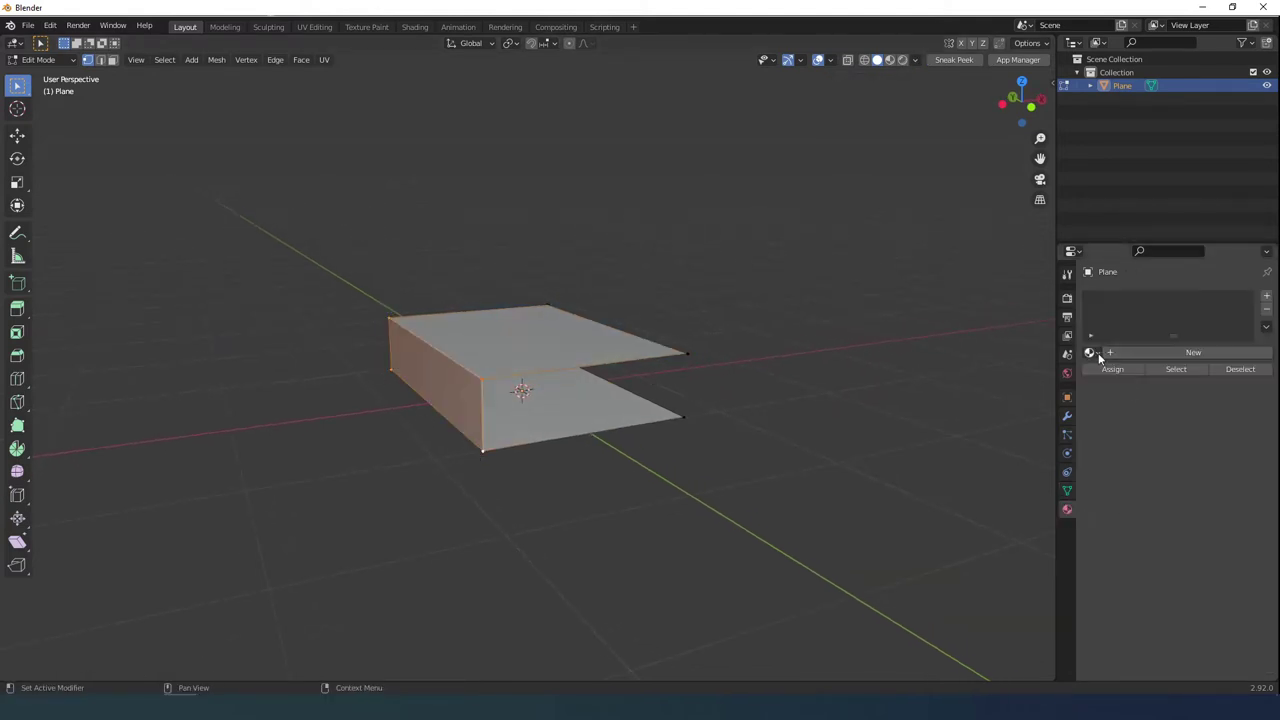
{"action": "left_click", "coordinate": [1094, 356]}
{"action": "left_click", "coordinate": [1105, 375]}
{"action": "key", "text": "Tab"}
{"action": "mouse_move", "coordinate": [685, 392]}
{"action": "middle_mouse_down"}
{"action": "mouse_move", "coordinate": [630, 415]}
{"action": "mouse_move", "coordinate": [738, 411]}
{"action": "mouse_move", "coordinate": [650, 432]}
{"action": "middle_mouse_up"}
{"action": "scroll", "coordinate": [1140, 560], "scroll_direction": "down", "scroll_amount": 10}
{"action": "left_click", "coordinate": [1207, 624]}
{"action": "left_click", "coordinate": [1202, 503]}
{"action": "scroll", "coordinate": [650, 430], "scroll_direction": "up", "scroll_amount": 3}
{"action": "left_click", "coordinate": [915, 61]}
{"action": "middle_click_drag", "start_coordinate": [900, 220], "coordinate": [950, 230]}
Step: Add a Solidify modifier to the mesh and set its thickness to -0.07 m
{"action": "left_click", "coordinate": [1067, 415]}
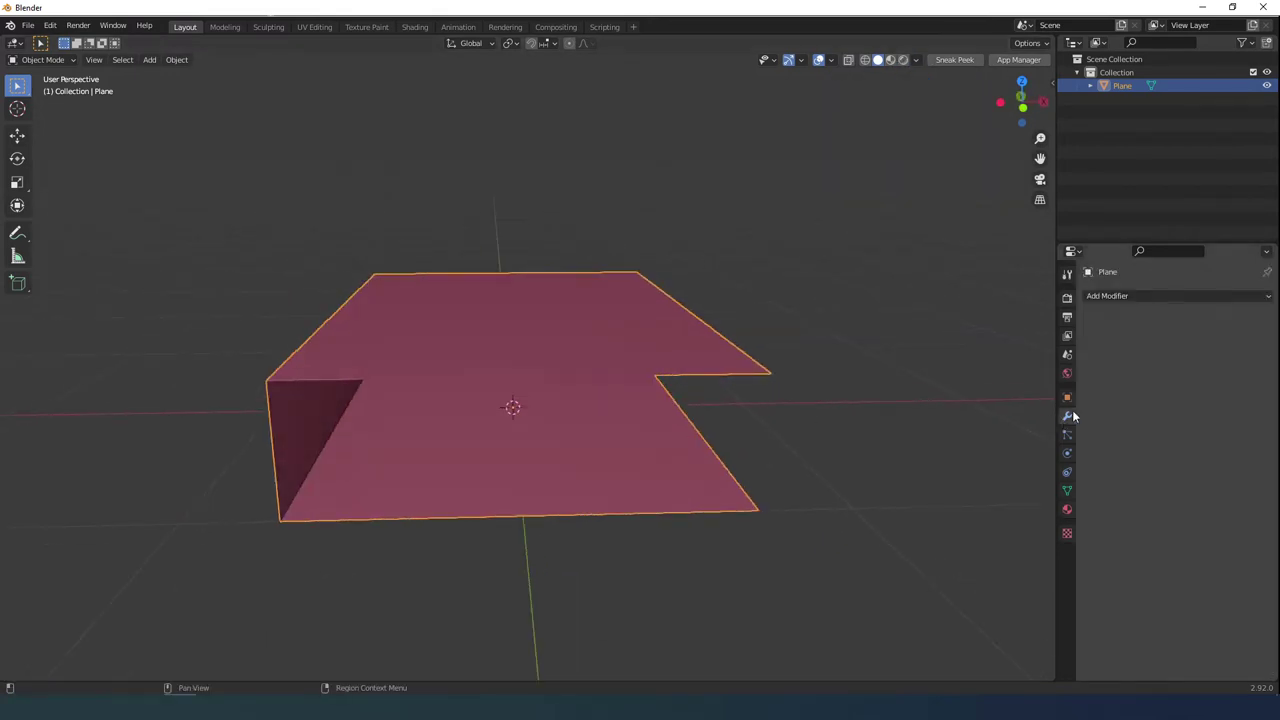
{"action": "left_click", "coordinate": [1150, 295]}
{"action": "left_click", "coordinate": [1024, 526]}
{"action": "key", "text": "Tab"}
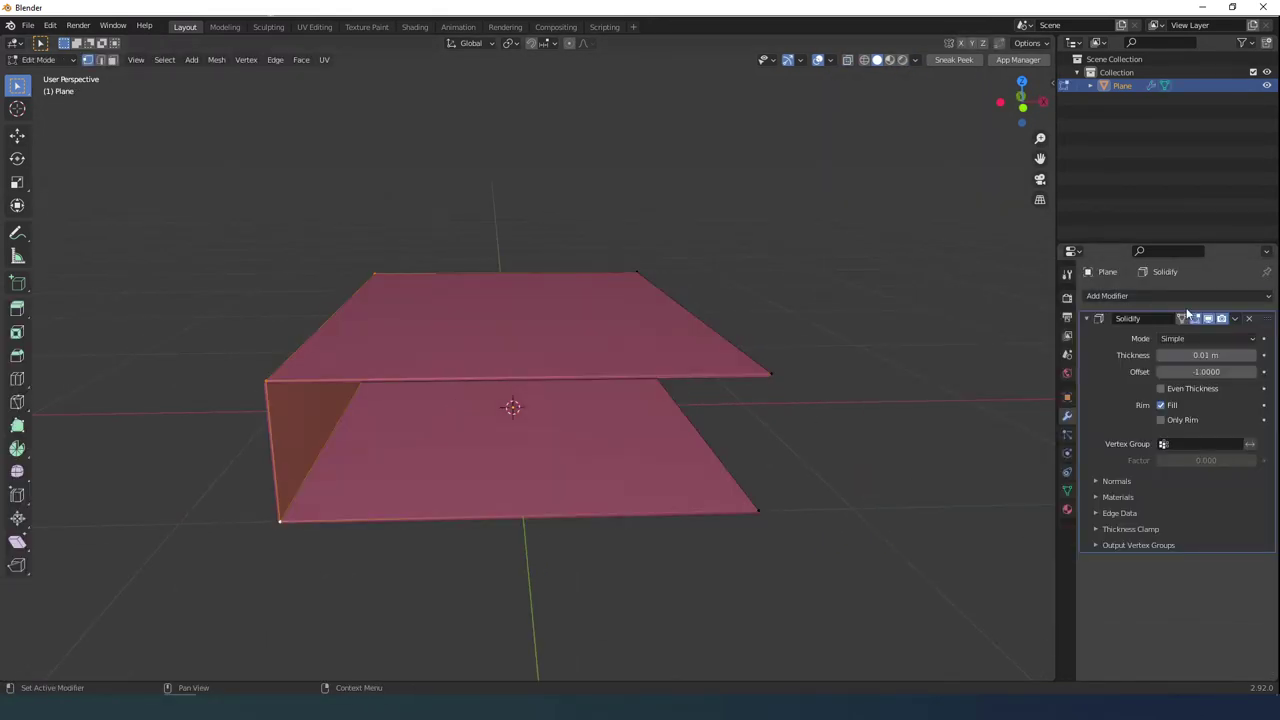
{"action": "left_click_drag", "start_coordinate": [1206, 355], "coordinate": [1170, 355]}
{"action": "middle_click_drag", "start_coordinate": [650, 382], "coordinate": [700, 386]}
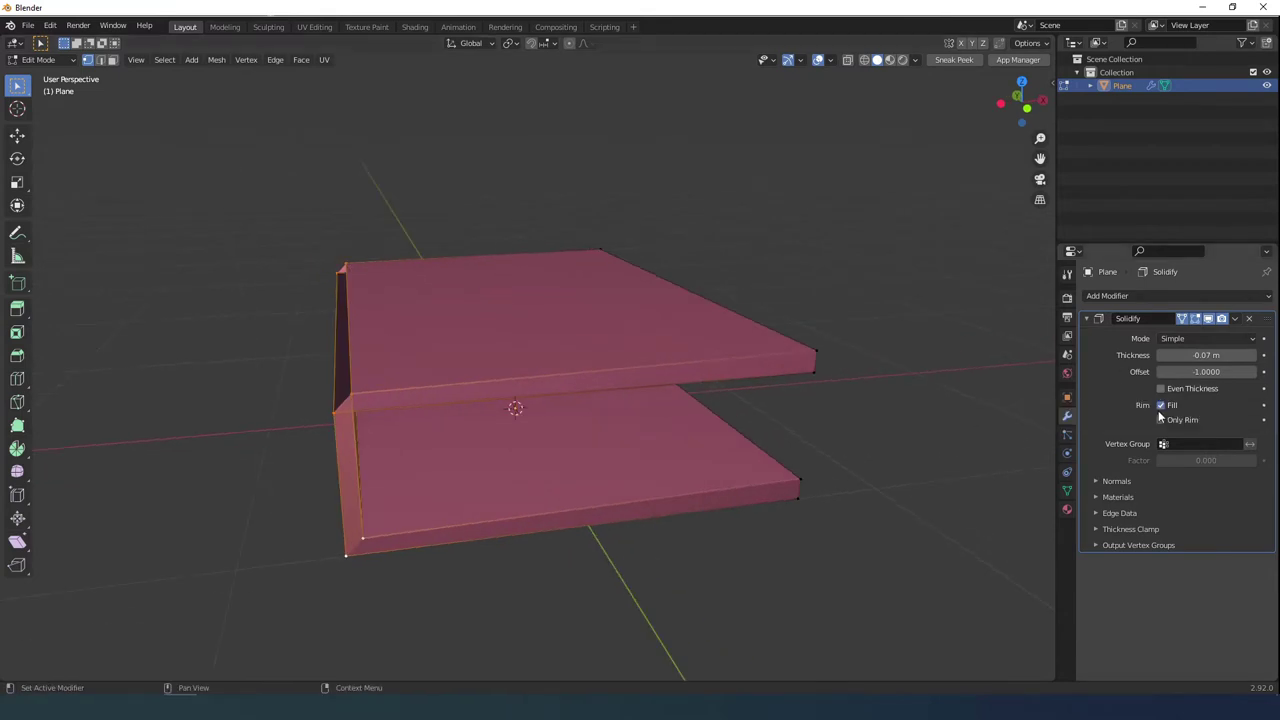
Step: Enable Even Thickness for the Solidify modifier and turn on the Face Orientation overlay
{"action": "left_click", "coordinate": [1161, 389]}
{"action": "left_click", "coordinate": [830, 60]}
{"action": "left_click", "coordinate": [751, 318]}
{"action": "middle_click_drag", "start_coordinate": [516, 362], "coordinate": [503, 357]}
Step: Switch the Solidify modifier to Complex mode and adjust its thickness
{"action": "left_click", "coordinate": [1190, 339]}
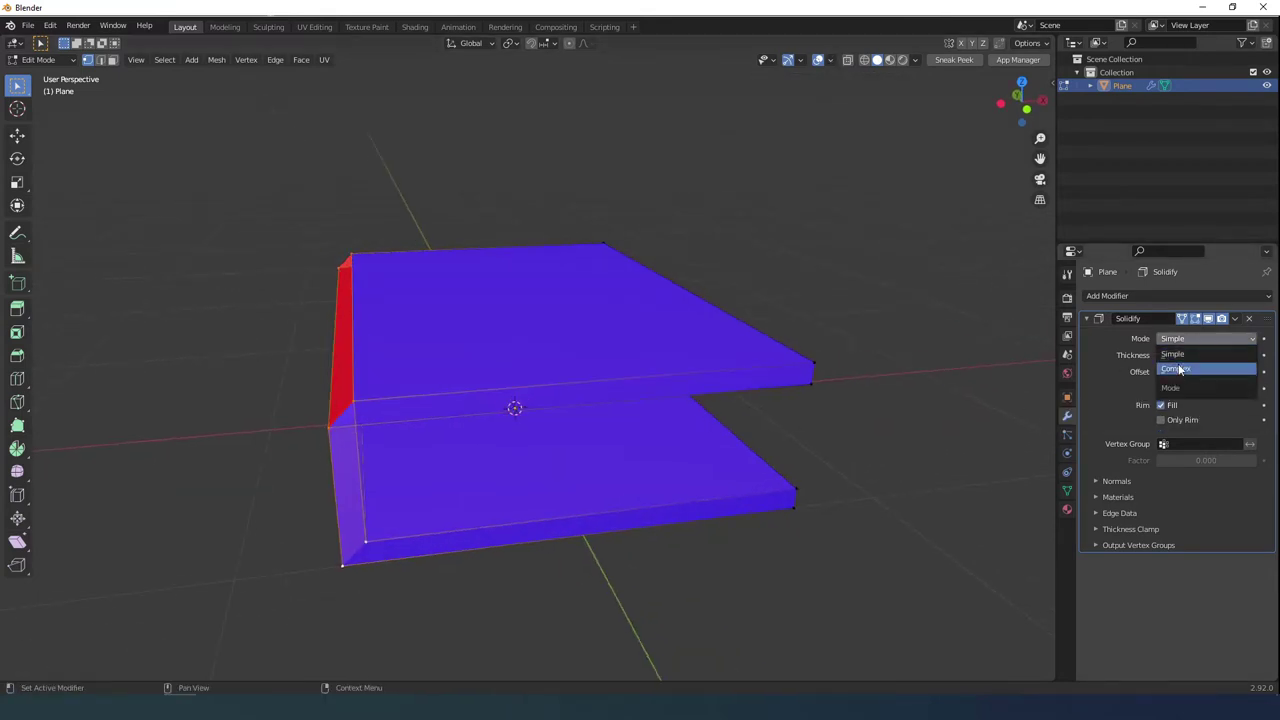
{"action": "left_click", "coordinate": [1180, 369]}
{"action": "mouse_move", "coordinate": [640, 362]}
{"action": "middle_mouse_down"}
{"action": "mouse_move", "coordinate": [595, 334]}
{"action": "mouse_move", "coordinate": [632, 345]}
{"action": "middle_mouse_up"}
{"action": "left_click_drag", "start_coordinate": [1185, 389], "coordinate": [1200, 389]}
{"action": "scroll", "coordinate": [750, 377], "scroll_direction": "down", "scroll_amount": 3}
{"action": "middle_click_drag", "start_coordinate": [640, 390], "coordinate": [620, 410]}
Step: Turn off the Face Orientation overlay and apply the Solidify modifier
{"action": "left_click", "coordinate": [830, 62]}
{"action": "left_click", "coordinate": [758, 316]}
{"action": "middle_click_drag", "start_coordinate": [455, 412], "coordinate": [484, 409]}
{"action": "key", "text": "Tab"}
{"action": "key", "text": "ctrl+a"}
Step: Select the edge loops along the upper and lower corners of the cover's side wall
{"action": "key", "text": "Tab"}
{"action": "key", "text": "2"}
{"action": "middle_click_drag", "start_coordinate": [377, 354], "coordinate": [333, 330]}
{"action": "left_click", "coordinate": [329, 311], "text": "alt"}
{"action": "left_click", "coordinate": [335, 406], "text": "alt+shift"}
{"action": "middle_click_drag", "start_coordinate": [420, 445], "coordinate": [459, 474]}
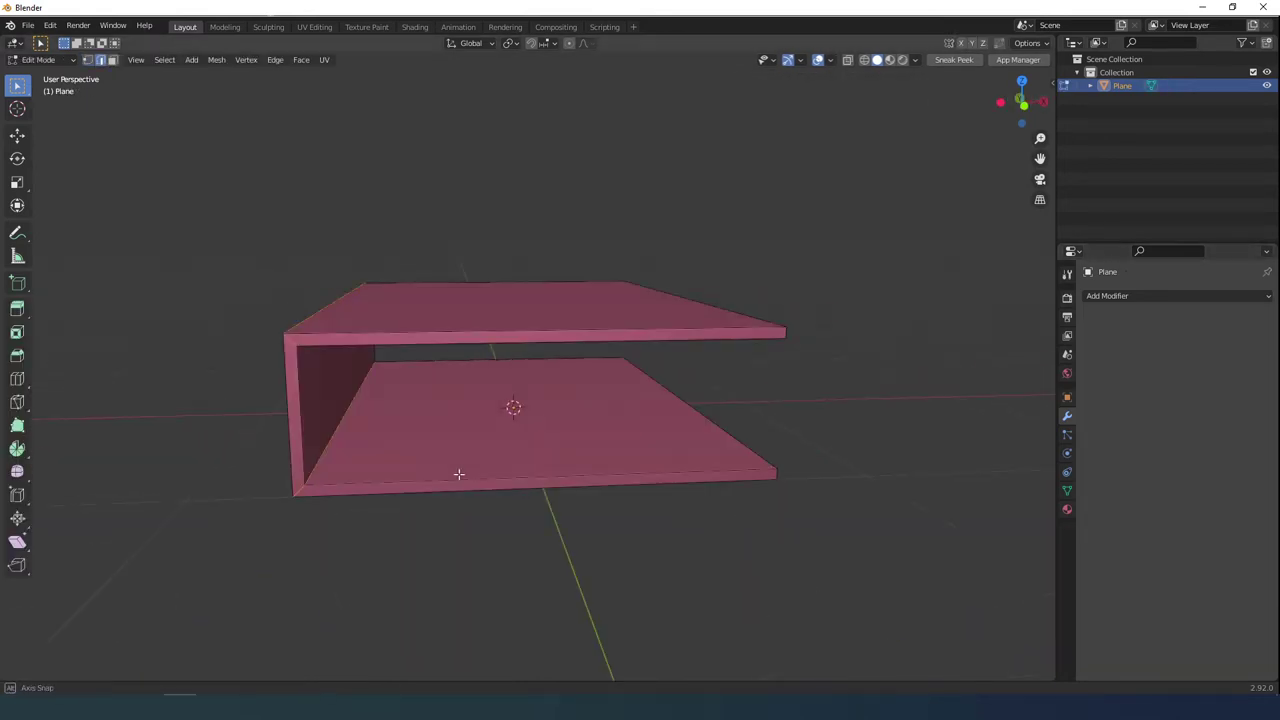
Step: Try to bevel the selected corner edges and undo the attempt
{"action": "key", "text": "ctrl+b"}
{"action": "left_click", "coordinate": [482, 405]}
{"action": "key", "text": "ctrl+z"}
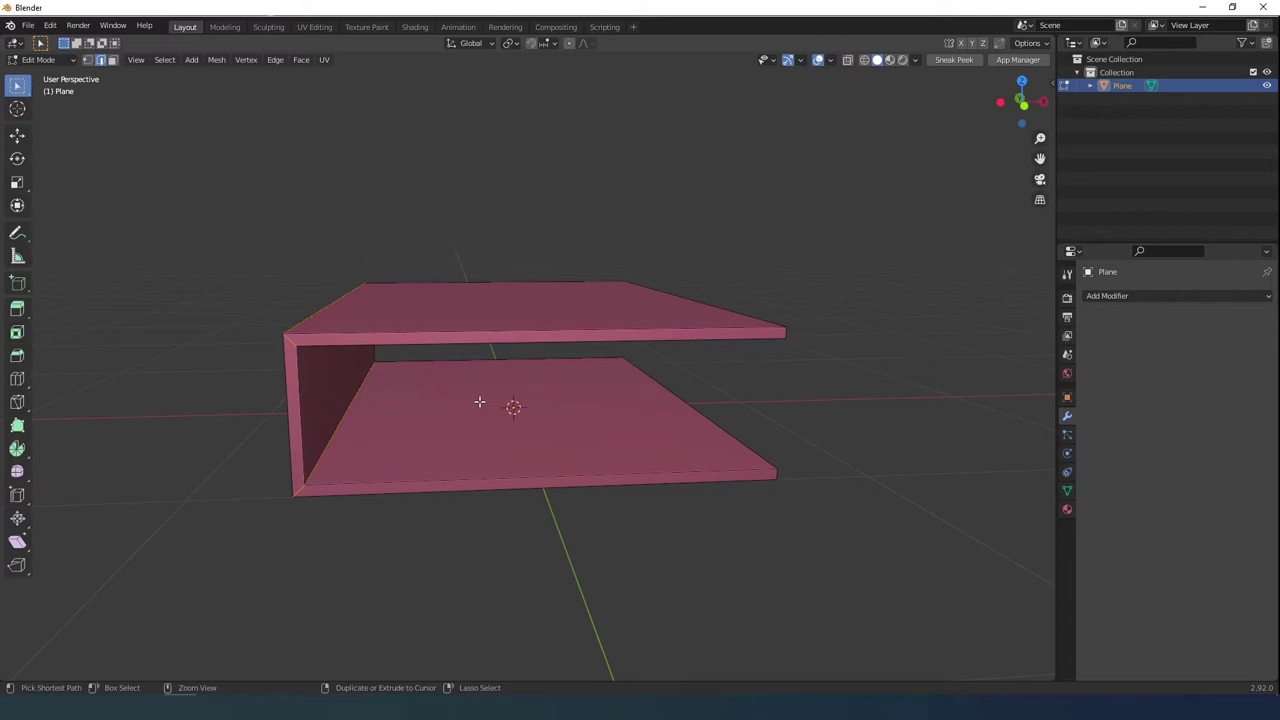
{"action": "key", "text": "ctrl+b"}
{"action": "right_click", "coordinate": [491, 408]}
Step: Bevel the selected corner edges into rounded corners and return to Object Mode
{"action": "key", "text": "ctrl+b"}
{"action": "left_click", "coordinate": [509, 414]}
{"action": "key", "text": "Tab"}
Step: Add a single-bone armature and enable Axes and In Front in its viewport display
{"action": "middle_click_drag", "start_coordinate": [505, 408], "coordinate": [563, 423]}
{"action": "key", "text": "shift+a"}
{"action": "mouse_move", "coordinate": [575, 514]}
{"action": "left_click", "coordinate": [668, 508]}
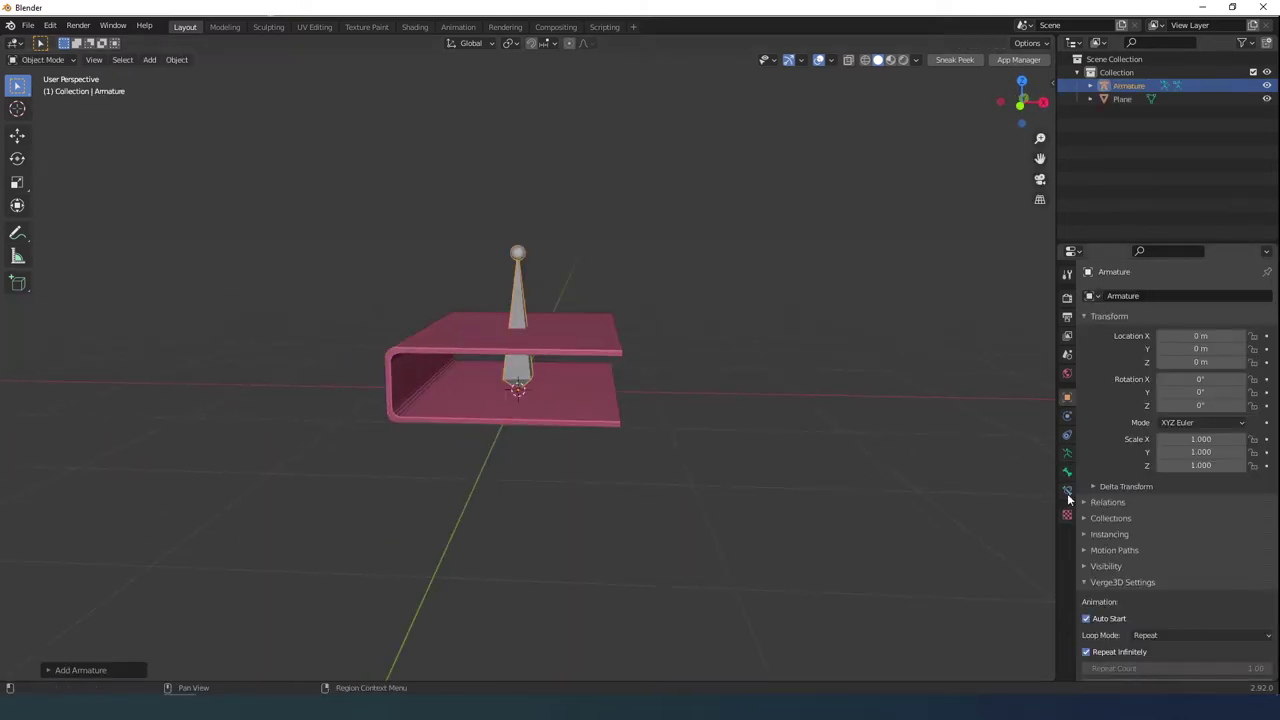
{"action": "left_click", "coordinate": [1067, 454]}
{"action": "left_click", "coordinate": [1162, 532]}
{"action": "left_click", "coordinate": [1162, 576]}
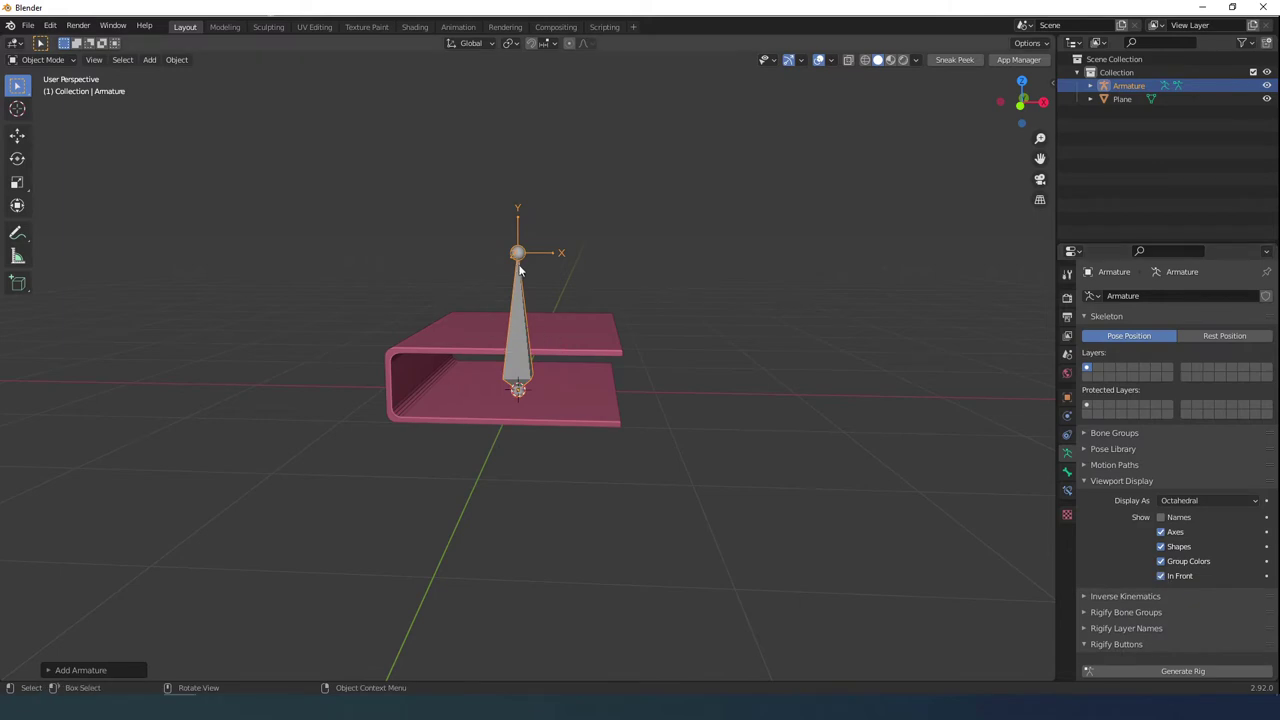
Step: Rotate the bone -90° about the global X axis in Edit Mode so it lies along Y
{"action": "middle_click_drag", "start_coordinate": [526, 262], "coordinate": [466, 214]}
{"action": "key", "text": "Tab"}
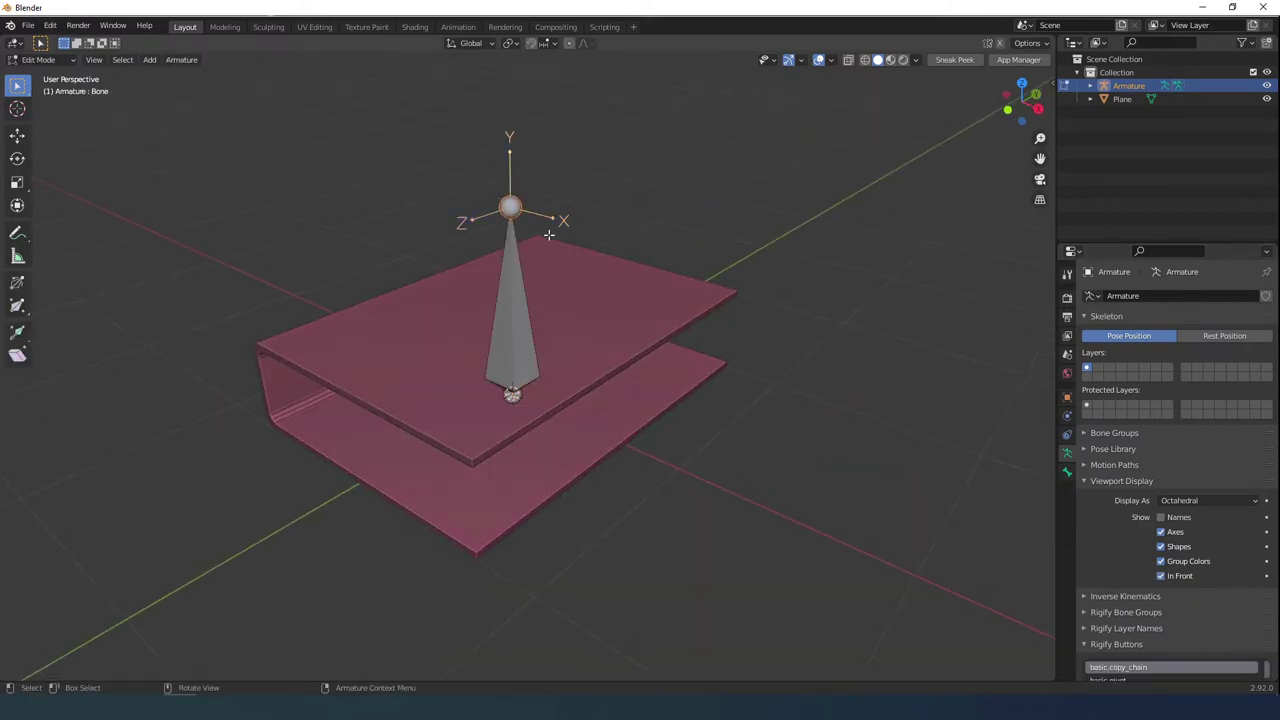
{"action": "scroll", "coordinate": [632, 284], "scroll_direction": "down", "scroll_amount": 2}
{"action": "middle_click_drag", "start_coordinate": [632, 284], "coordinate": [572, 274]}
{"action": "key", "text": "r"}
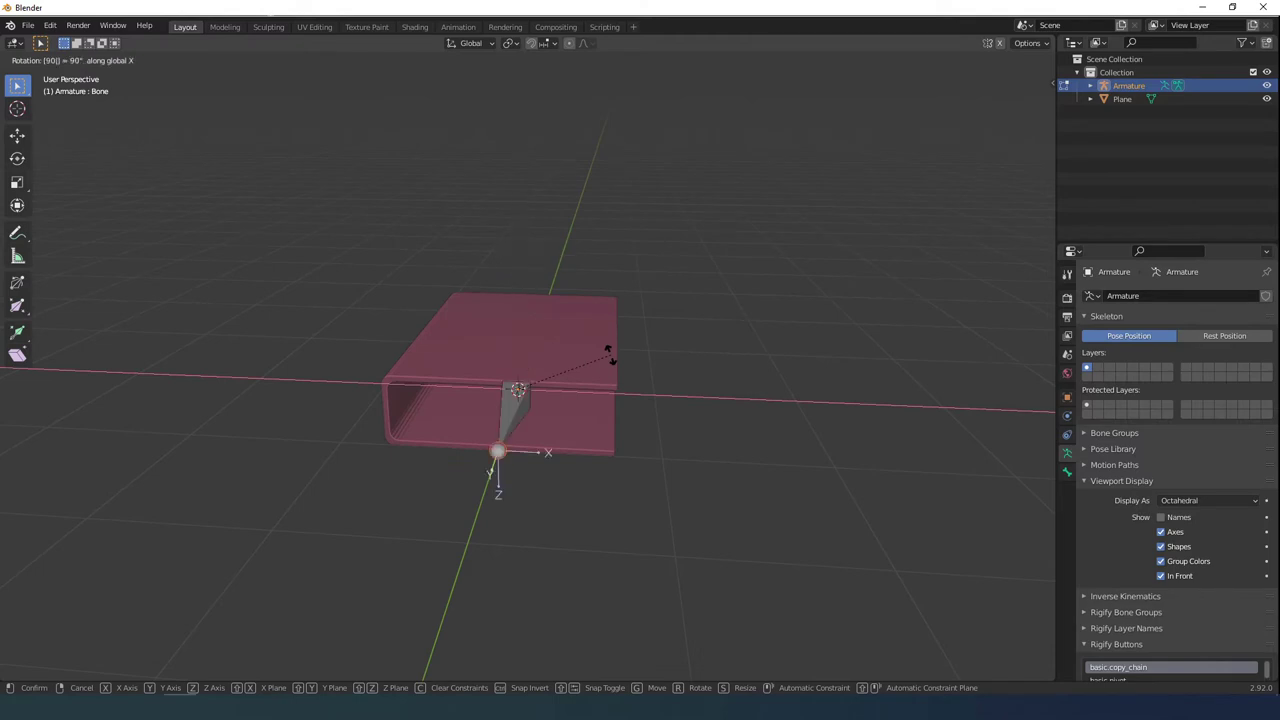
{"action": "key", "text": "minus"}
{"action": "left_click", "coordinate": [609, 357]}
{"action": "scroll", "coordinate": [601, 370], "scroll_direction": "down", "scroll_amount": 2}
{"action": "middle_click_drag", "start_coordinate": [600, 371], "coordinate": [500, 338]}
{"action": "scroll", "coordinate": [668, 365], "scroll_direction": "up", "scroll_amount": 2}
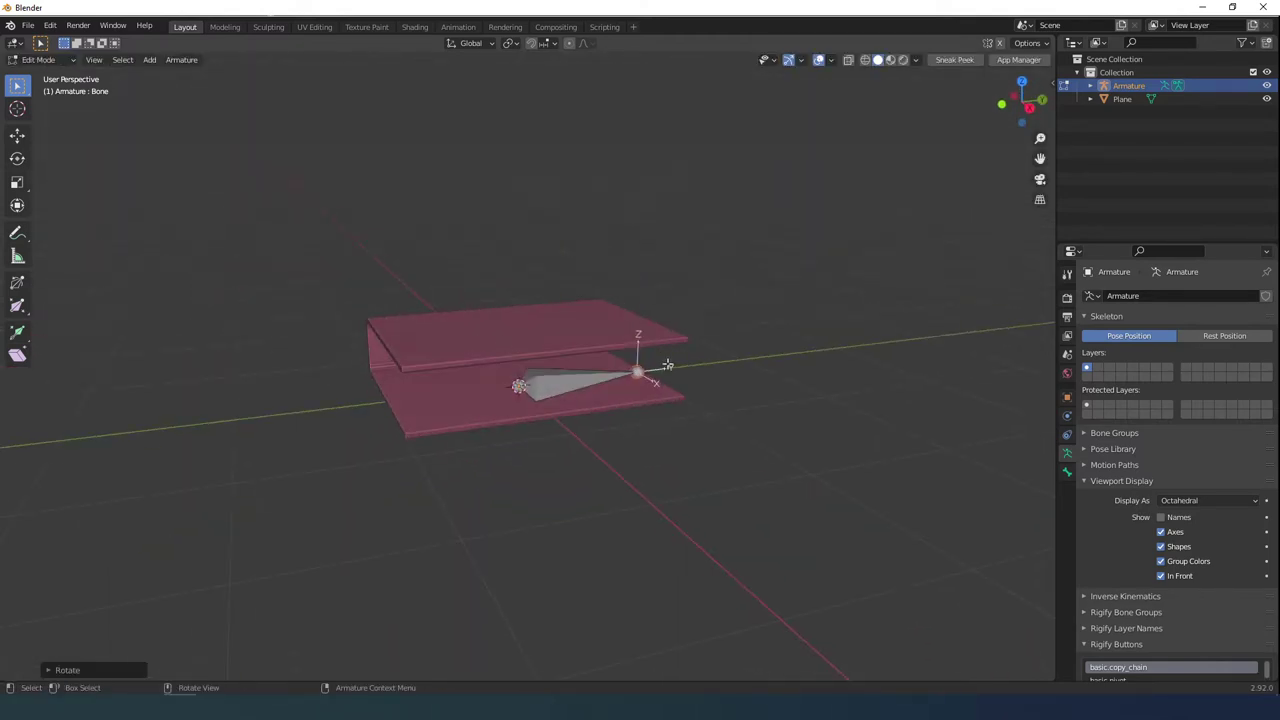
{"action": "middle_click_drag", "start_coordinate": [668, 366], "coordinate": [677, 400]}
Step: Turn the cover mesh about Z so its open side faces positive Y, apply its transform, and show its transform values
{"action": "key", "text": "Tab"}
{"action": "left_click", "coordinate": [565, 381]}
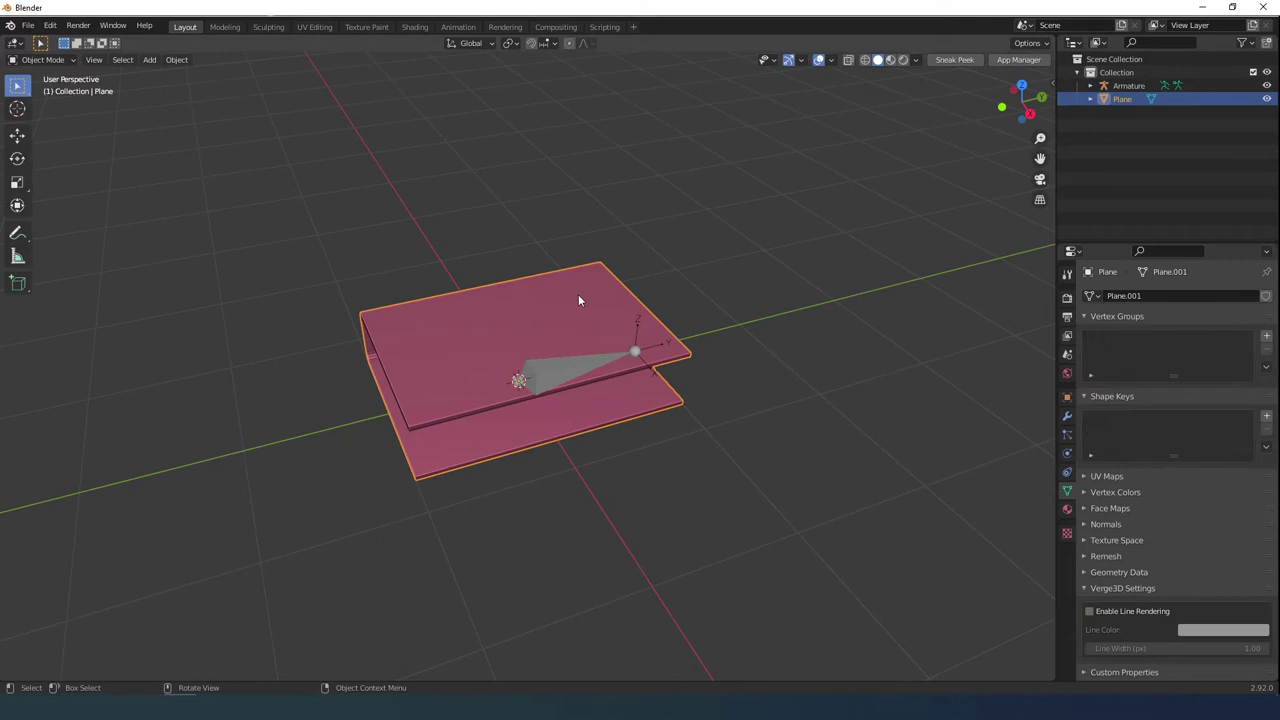
{"action": "middle_click_drag", "start_coordinate": [562, 322], "coordinate": [771, 423]}
{"action": "key", "text": "n"}
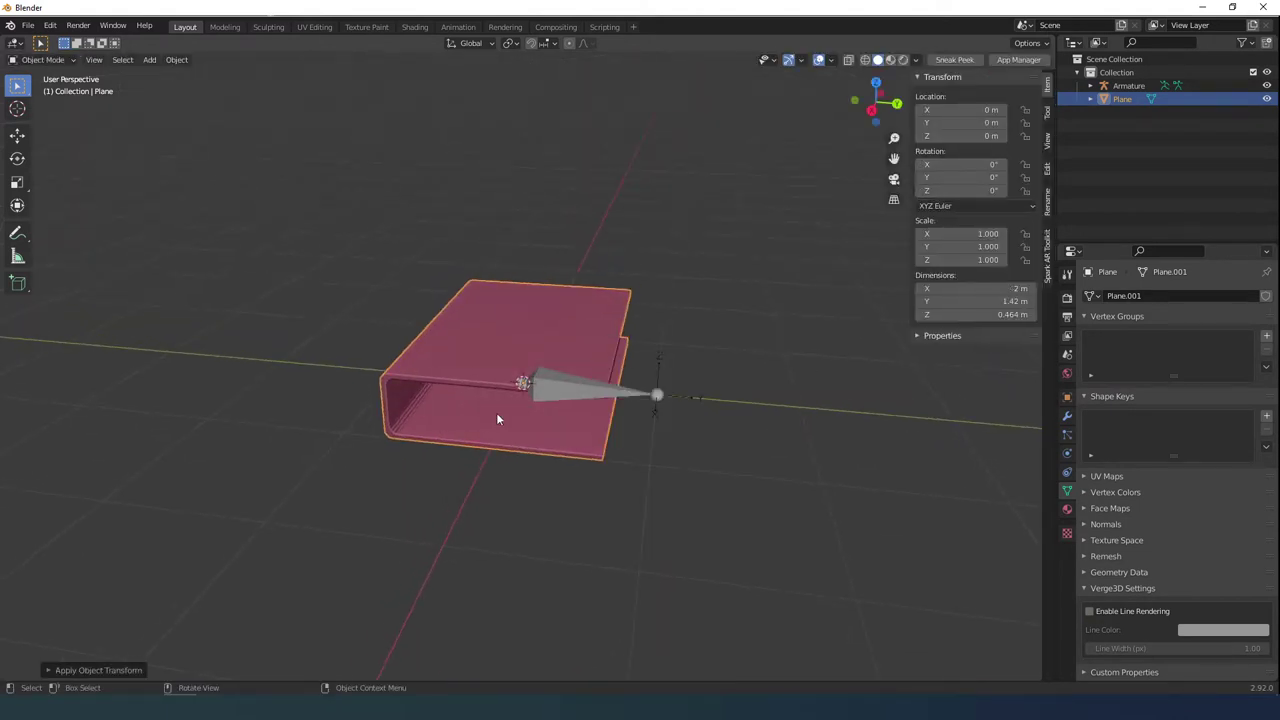
Step: Open the armature in Edit Mode and hide the transform values
{"action": "left_click", "coordinate": [585, 388]}
{"action": "key", "text": "Tab"}
{"action": "key", "text": "n"}
{"action": "middle_click_drag", "start_coordinate": [746, 400], "coordinate": [762, 383]}
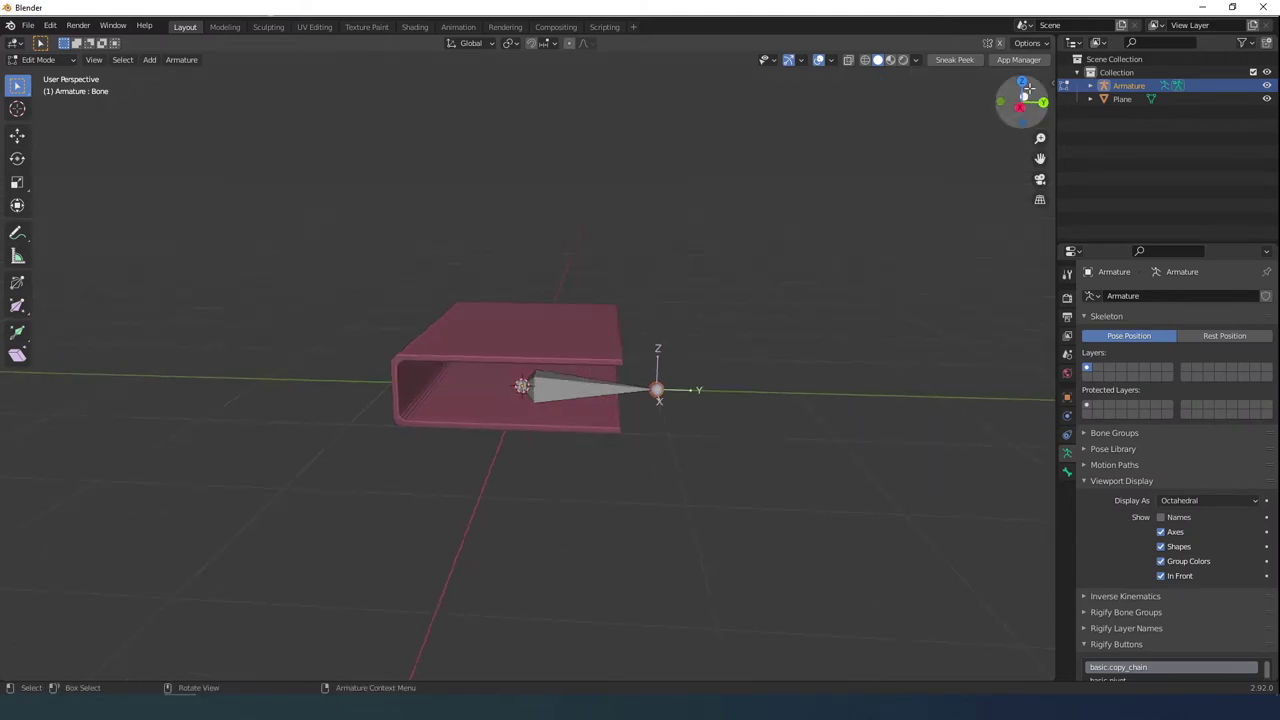
{"action": "key", "text": "g"}
{"action": "key", "text": "y"}
{"action": "right_click", "coordinate": [788, 410]}
{"action": "key", "text": "g"}
{"action": "key", "text": "x"}
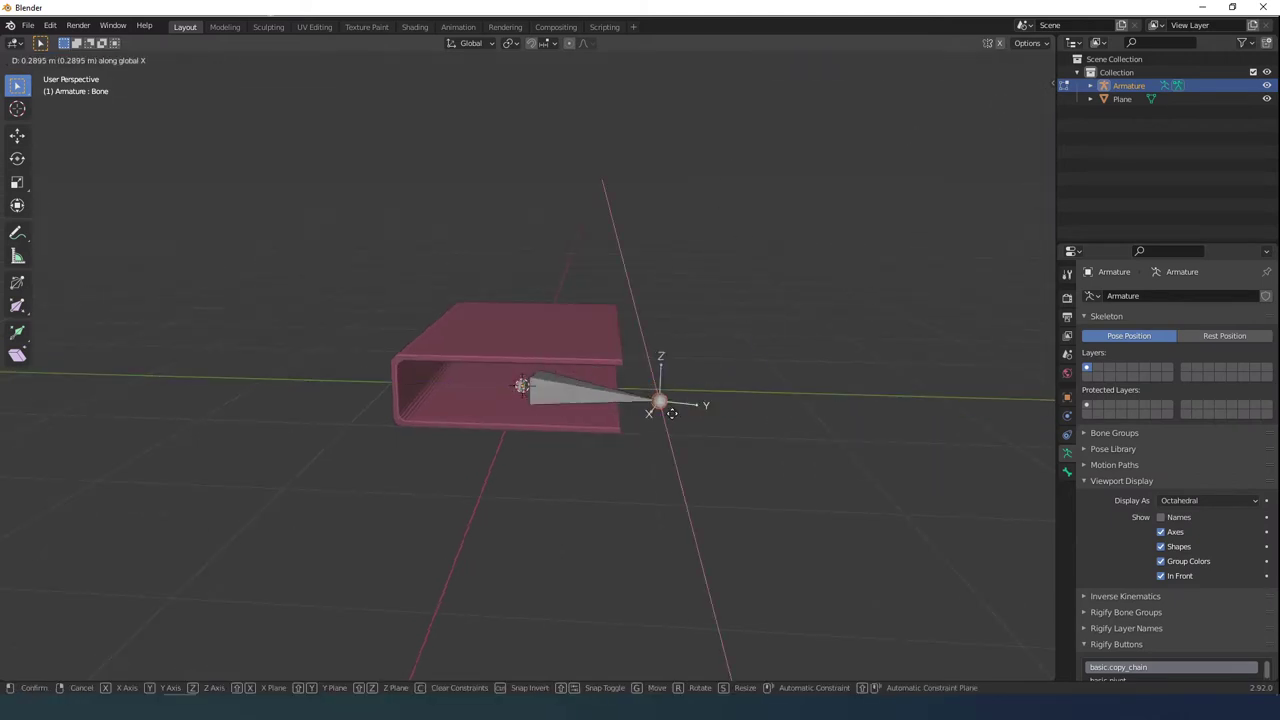
{"action": "right_click", "coordinate": [689, 409]}
Step: In the right view, move the bone's base along Y to the side wall and its tip to the cover's open end
{"action": "key", "text": "KP_3"}
{"action": "scroll", "coordinate": [560, 400], "scroll_direction": "up", "scroll_amount": 3}
{"action": "left_click", "coordinate": [516, 405]}
{"action": "key", "text": "g"}
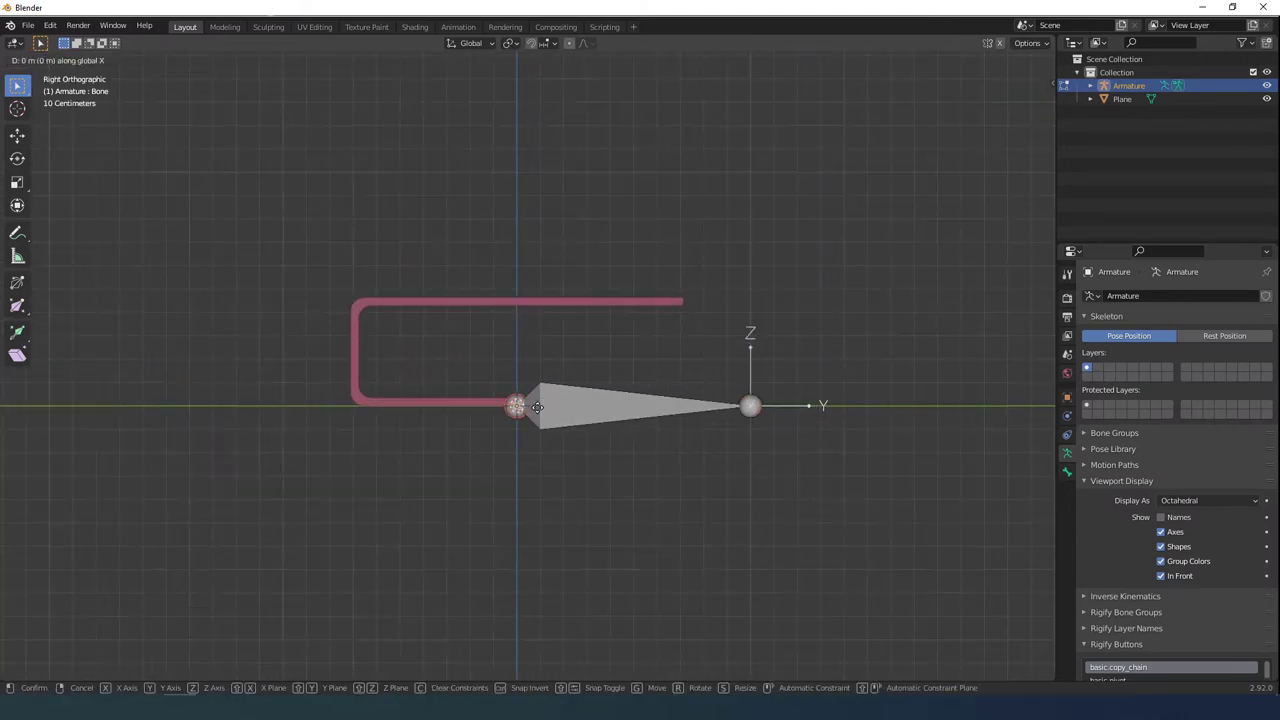
{"action": "key", "text": "y"}
{"action": "left_click", "coordinate": [390, 402]}
{"action": "left_click", "coordinate": [723, 408]}
{"action": "key", "text": "g"}
{"action": "key", "text": "y"}
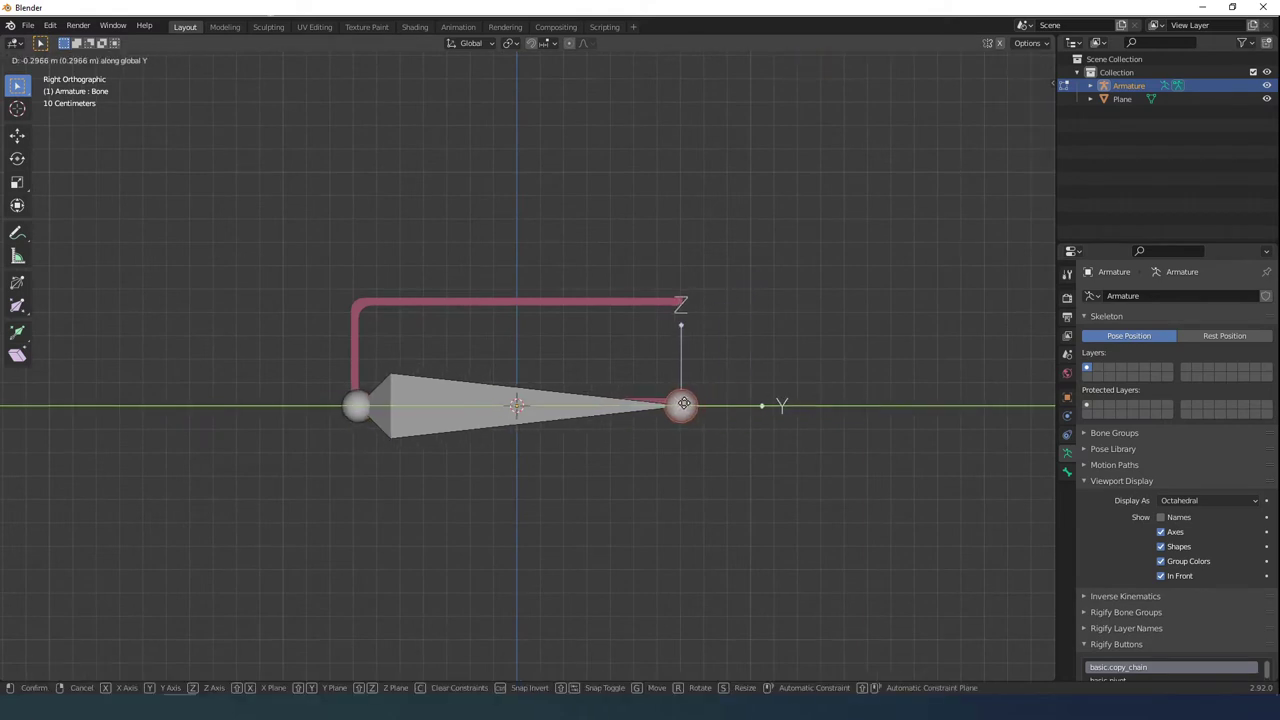
{"action": "left_click", "coordinate": [652, 401]}
Step: Set the armature's viewport display type to Wire
{"action": "left_click", "coordinate": [1067, 397]}
{"action": "left_click", "coordinate": [1121, 570]}
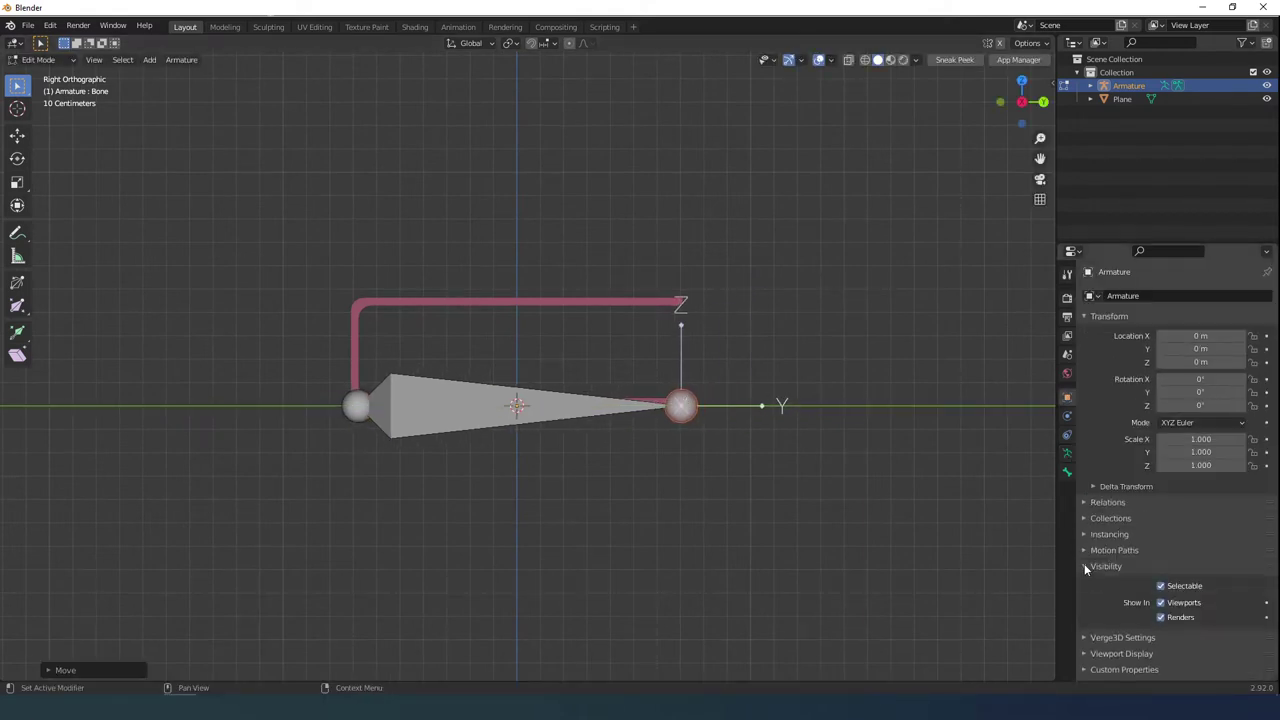
{"action": "left_click", "coordinate": [1196, 637]}
{"action": "left_click", "coordinate": [1194, 610]}
{"action": "middle_click_drag", "start_coordinate": [600, 385], "coordinate": [645, 420]}
{"action": "scroll", "coordinate": [645, 420], "scroll_direction": "up", "scroll_amount": 2}
{"action": "scroll", "coordinate": [645, 420], "scroll_direction": "down", "scroll_amount": 3}
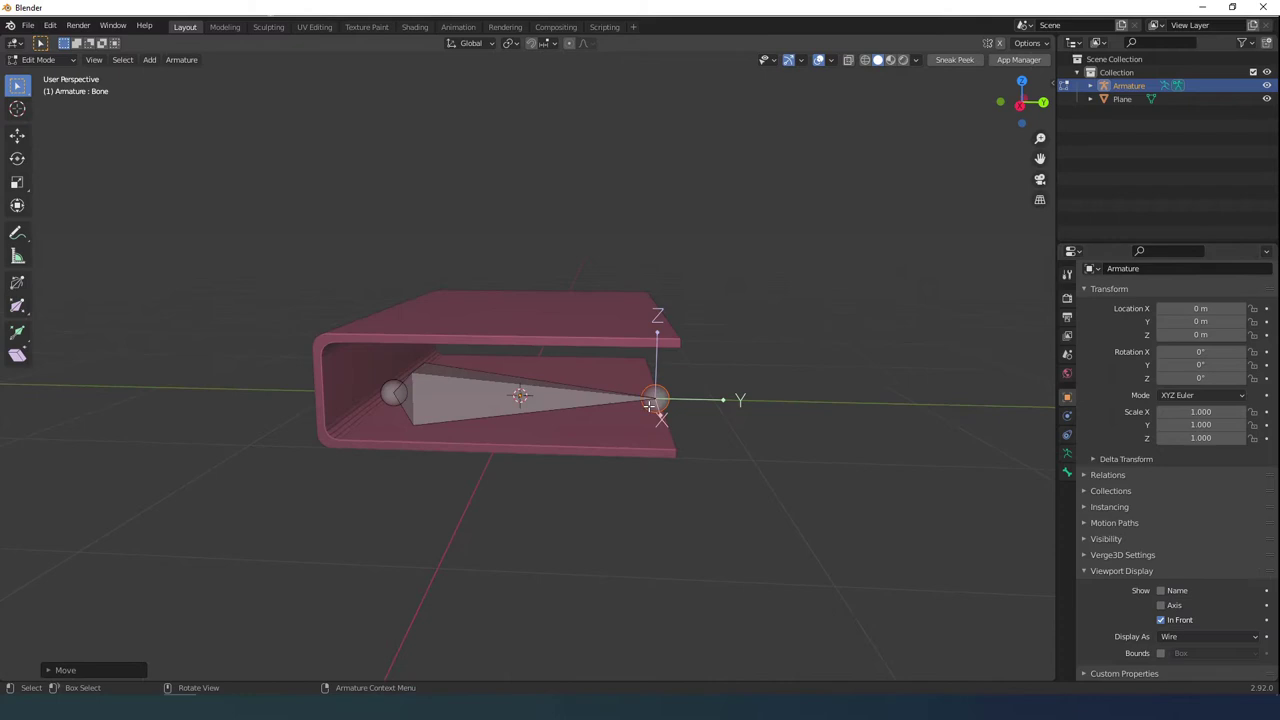
Step: Extrude a bone from the first bone's base up the side wall, and another along the top cover to its open end
{"action": "left_click", "coordinate": [403, 389]}
{"action": "key", "text": "KP_3"}
{"action": "key", "text": "e"}
{"action": "left_click", "coordinate": [406, 298]}
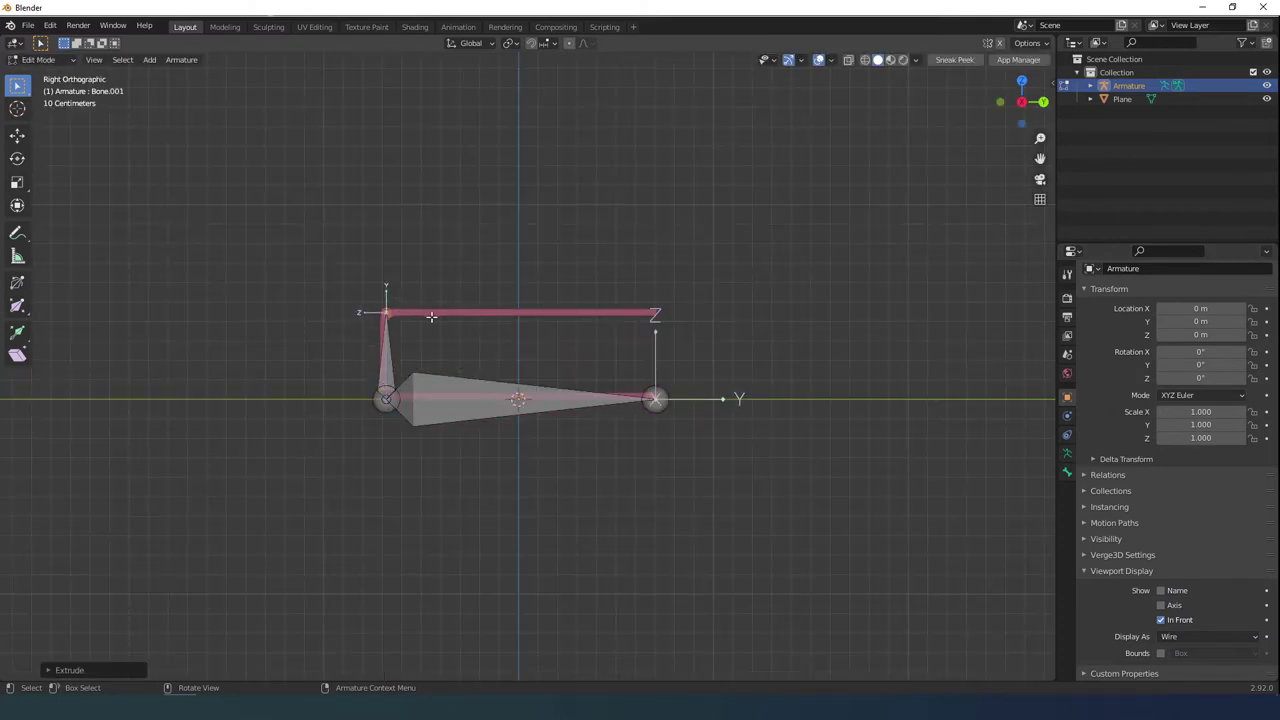
{"action": "left_click", "coordinate": [690, 321]}
{"action": "middle_click_drag", "start_coordinate": [650, 335], "coordinate": [547, 325]}
{"action": "scroll", "coordinate": [580, 362], "scroll_direction": "down", "scroll_amount": 2}
{"action": "key", "text": "Tab"}
{"action": "key", "text": "Tab"}
{"action": "scroll", "coordinate": [547, 323], "scroll_direction": "up", "scroll_amount": 2}
Step: Name the upper bone Front_cover and the lower bone back_cover
{"action": "left_click", "coordinate": [1066, 472]}
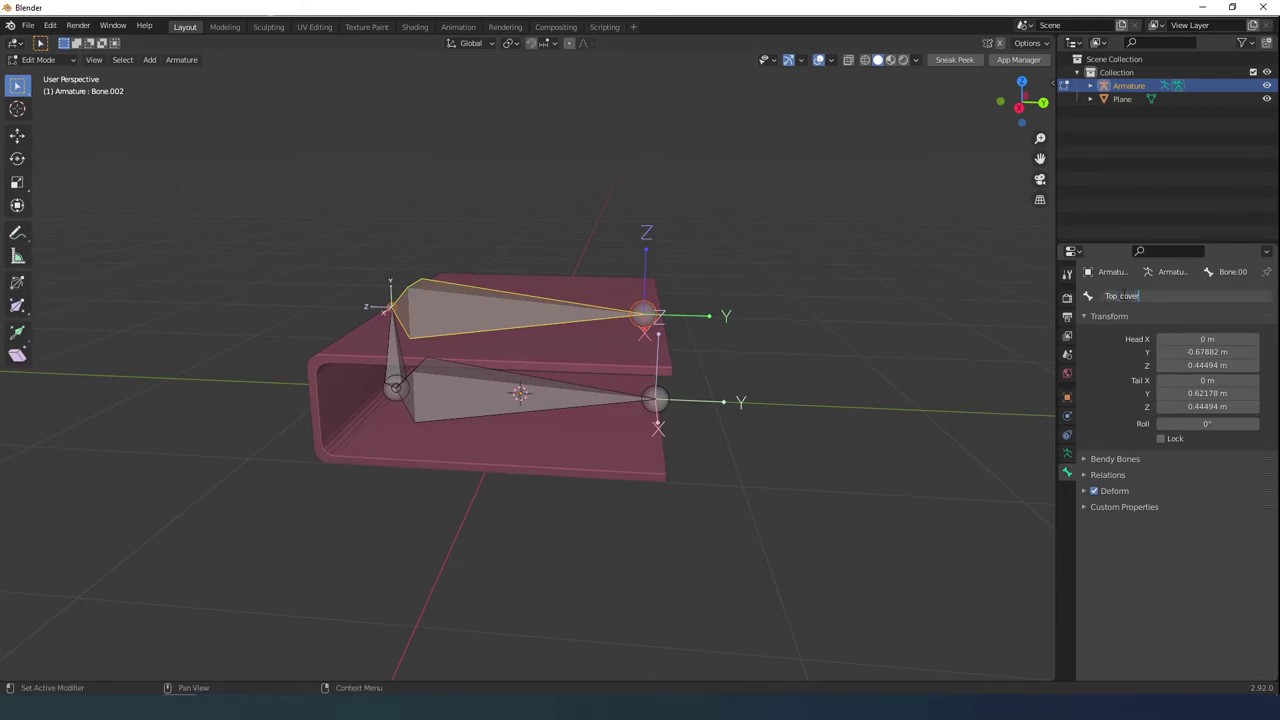
{"action": "key", "text": "Return"}
{"action": "left_click", "coordinate": [548, 392]}
{"action": "left_click", "coordinate": [1142, 296]}
{"action": "type", "text": "bo"}
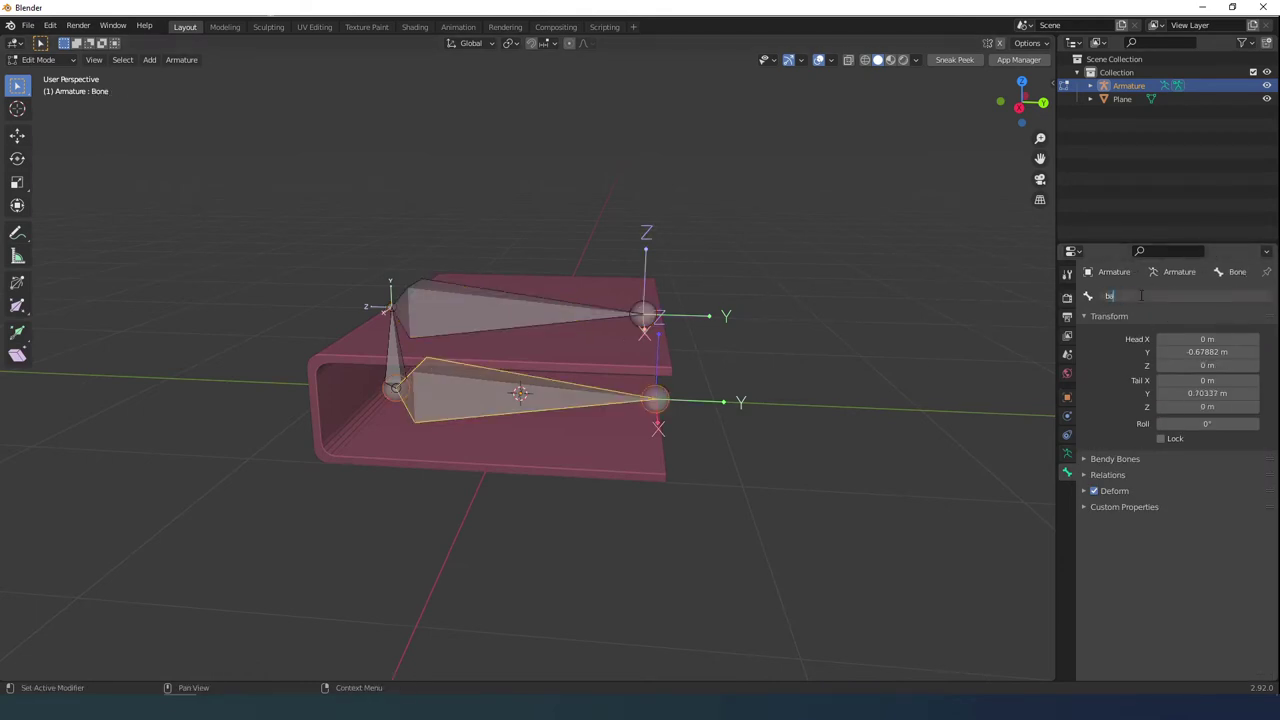
{"action": "type", "text": "back_cover"}
{"action": "key", "text": "Return"}
Step: Name the short vertical bone Side_cover and leave Edit Mode
{"action": "left_click", "coordinate": [395, 340]}
{"action": "double_click", "coordinate": [1122, 296]}
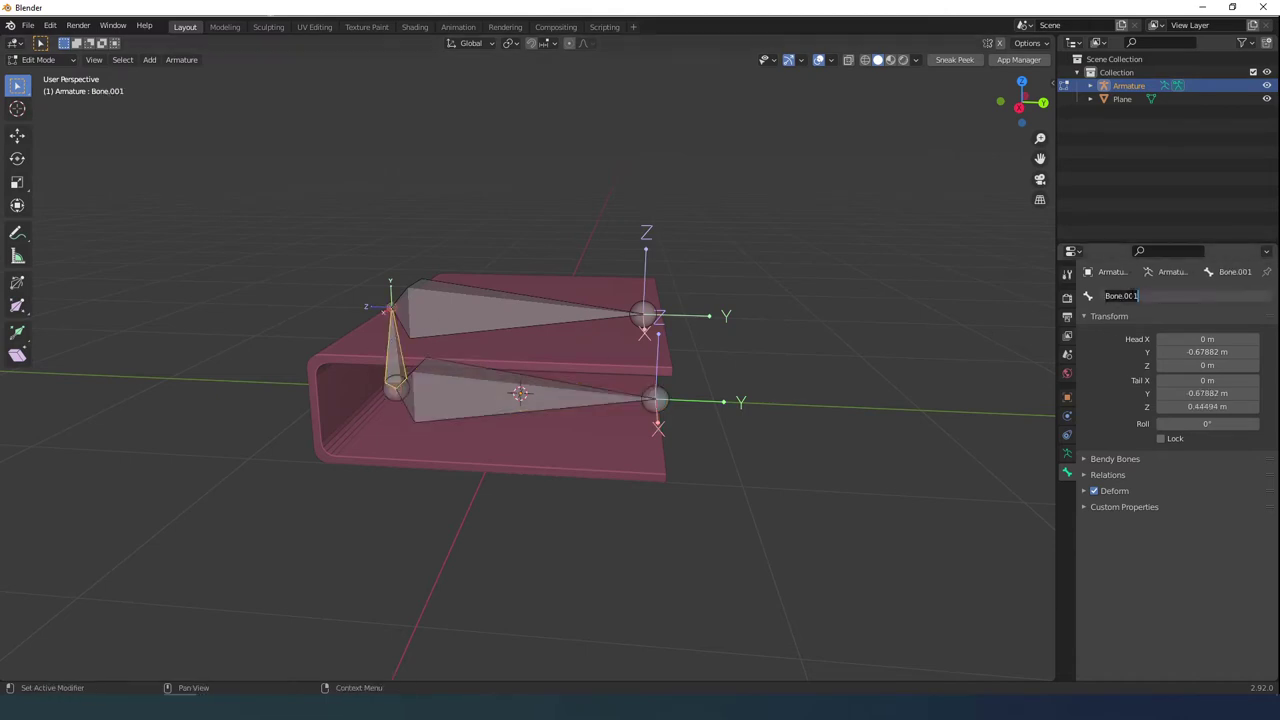
{"action": "type", "text": "Side_cover"}
{"action": "key", "text": "Return"}
{"action": "key", "text": "Tab"}
Step: Set the armature's viewport display type to Textured
{"action": "left_click", "coordinate": [553, 348]}
{"action": "key", "text": "Tab"}
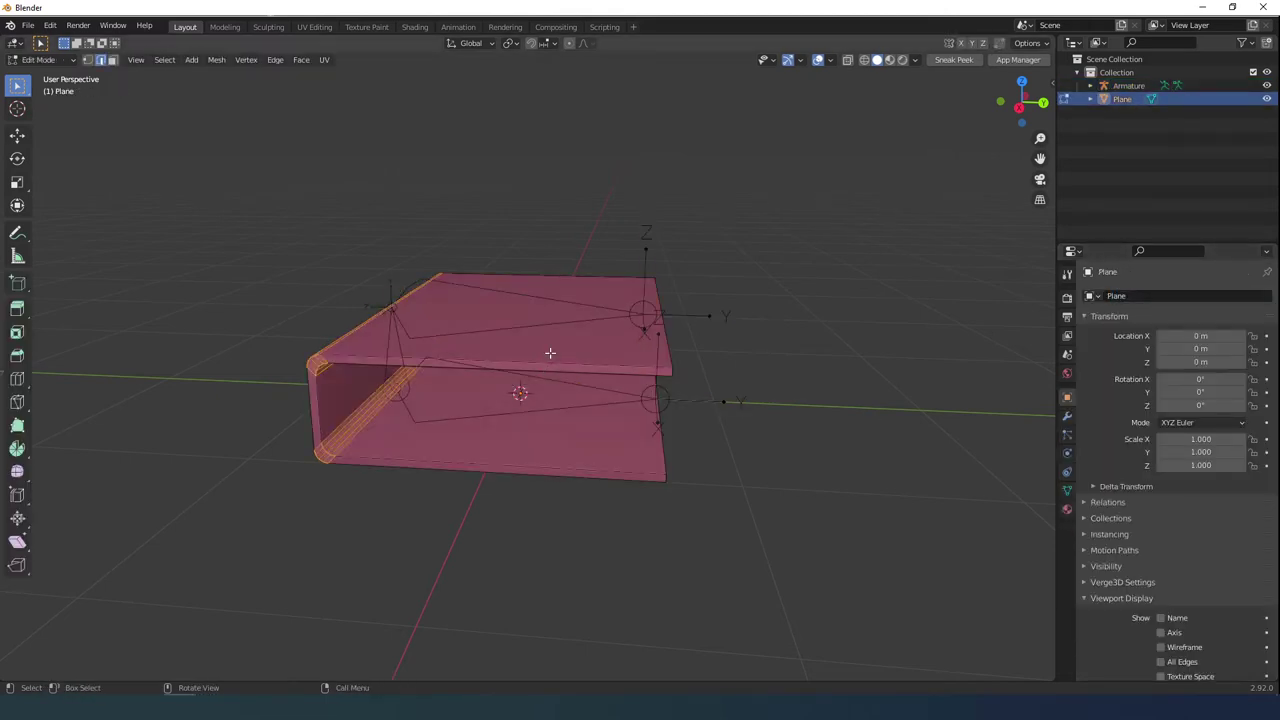
{"action": "key", "text": "Tab"}
{"action": "left_click", "coordinate": [643, 327]}
{"action": "left_click", "coordinate": [1067, 397]}
{"action": "left_click", "coordinate": [1168, 665]}
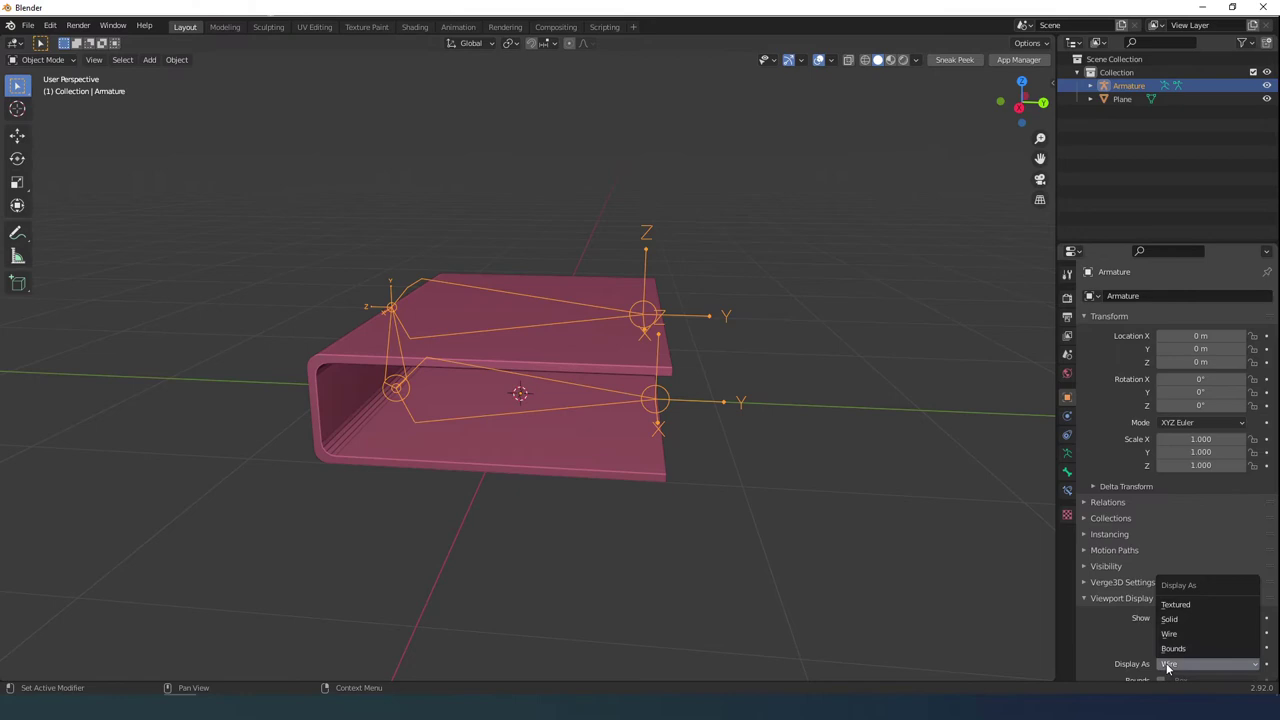
{"action": "left_click", "coordinate": [1174, 604]}
Step: Parent the cover mesh to the armature with Empty Groups and open the mesh's vertex groups
{"action": "left_click", "coordinate": [618, 345]}
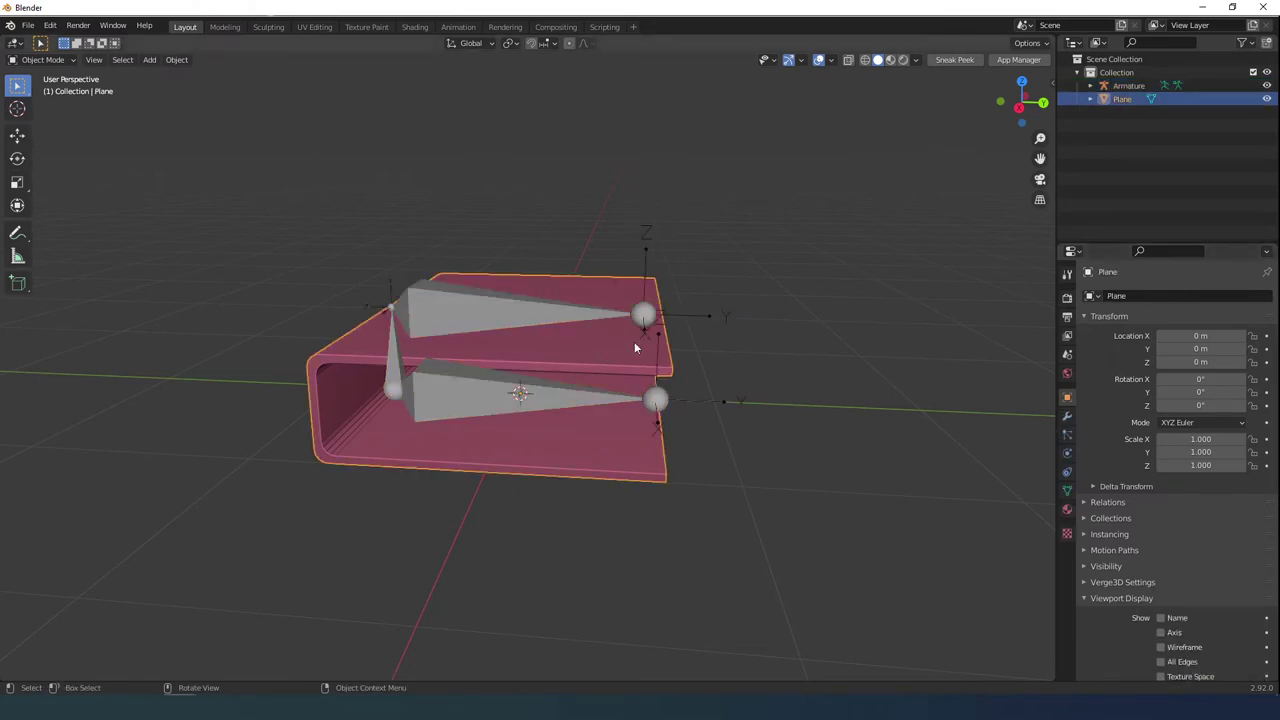
{"action": "left_click", "coordinate": [553, 318], "text": "shift"}
{"action": "key", "text": "ctrl+p"}
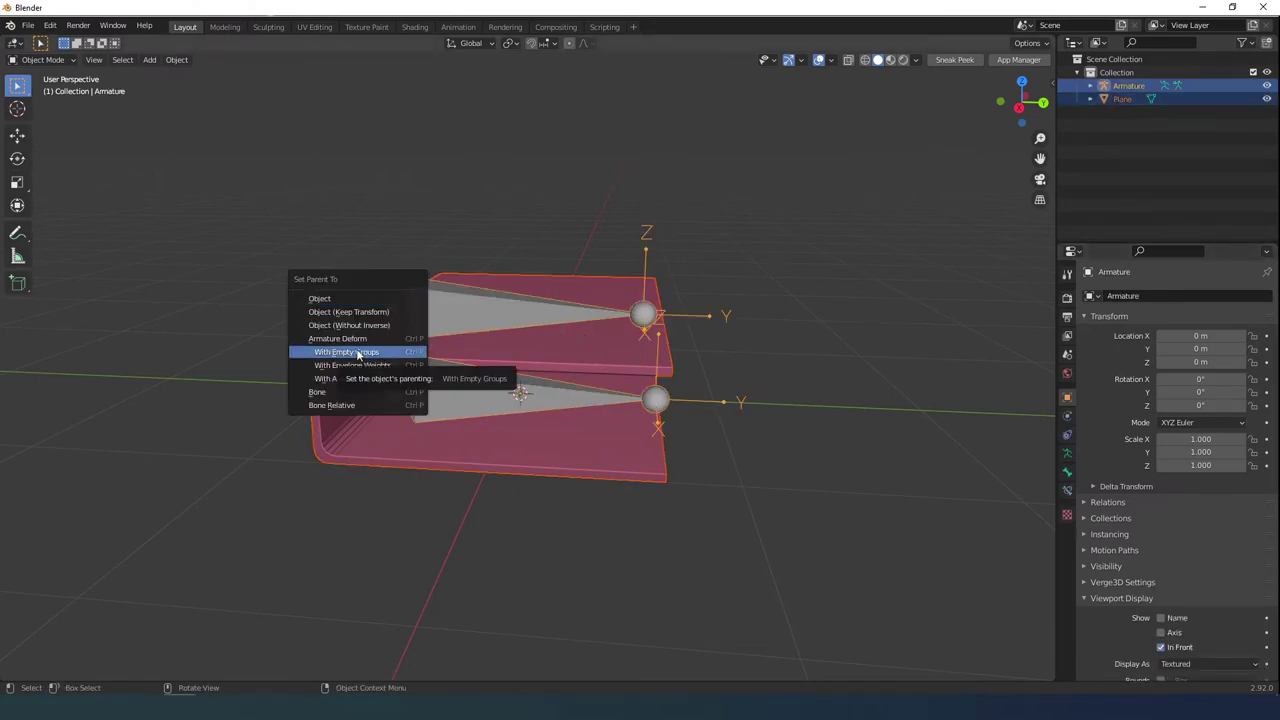
{"action": "left_click", "coordinate": [358, 353]}
{"action": "left_click", "coordinate": [640, 455]}
{"action": "left_click", "coordinate": [1067, 490]}
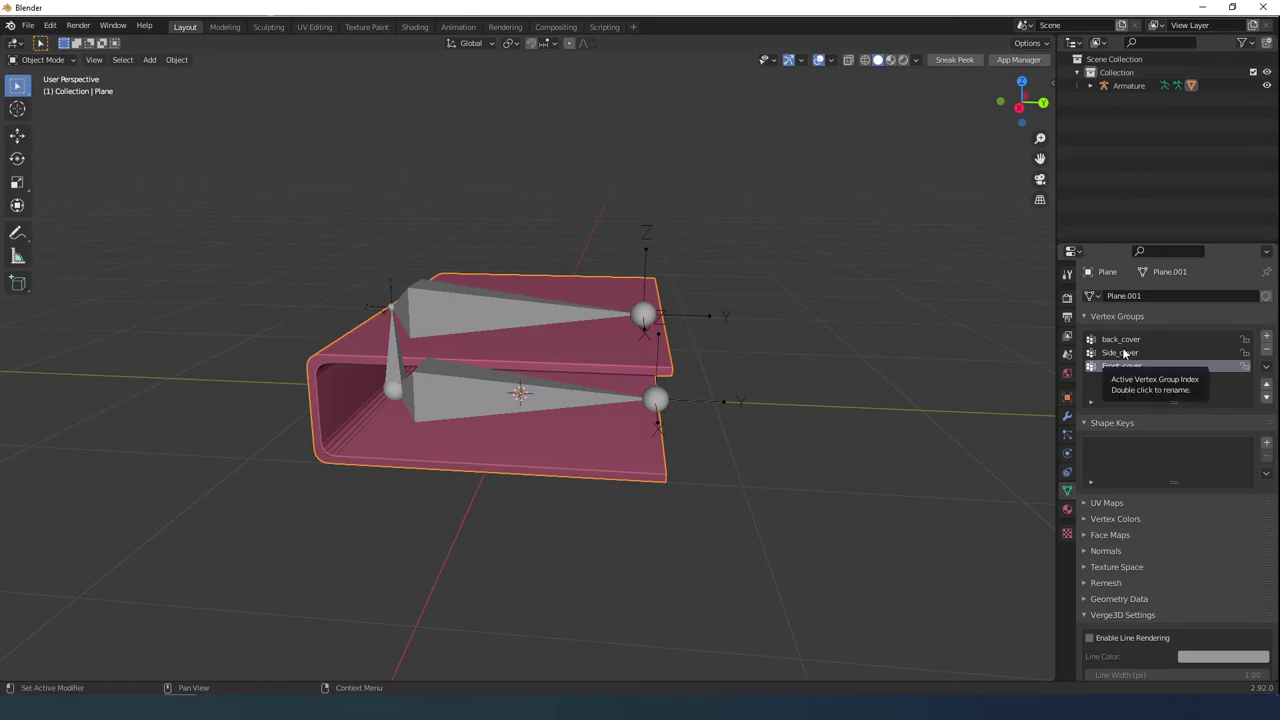
Step: Show the bone names to compare them with the mesh's vertex groups, hide them again, and reselect the cover mesh
{"action": "scroll", "coordinate": [1030, 398], "scroll_direction": "up", "scroll_amount": 3}
{"action": "left_click", "coordinate": [1067, 397]}
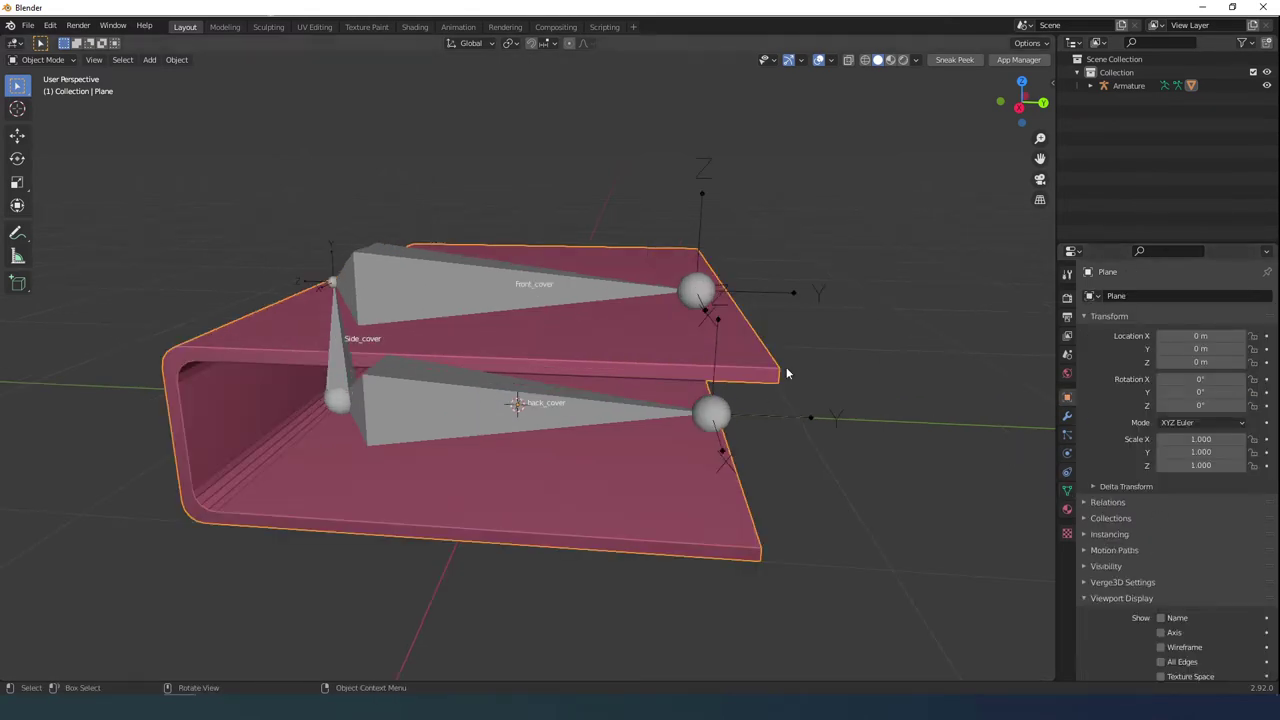
{"action": "left_click", "coordinate": [715, 408]}
{"action": "left_click", "coordinate": [1067, 490]}
{"action": "left_click", "coordinate": [1067, 453]}
{"action": "left_click", "coordinate": [1190, 517]}
{"action": "left_click", "coordinate": [741, 376]}
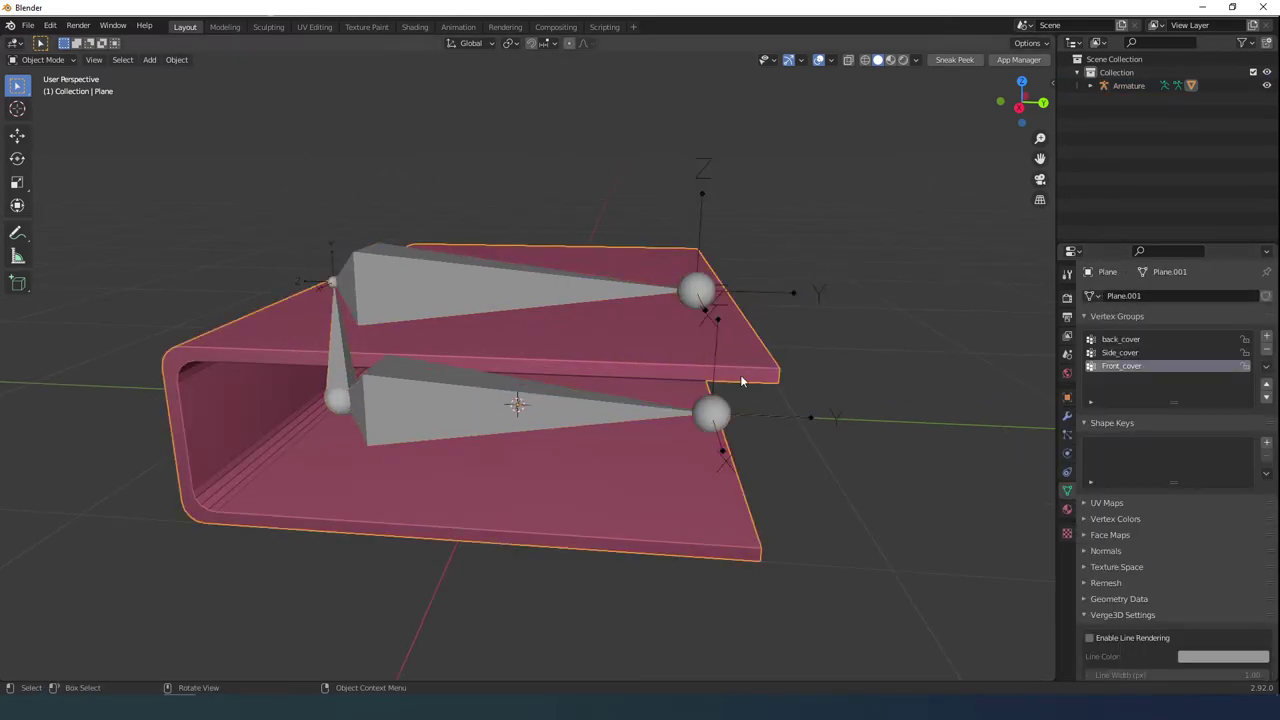
{"action": "scroll", "coordinate": [740, 380], "scroll_direction": "down", "scroll_amount": 3}
{"action": "left_click", "coordinate": [915, 60]}
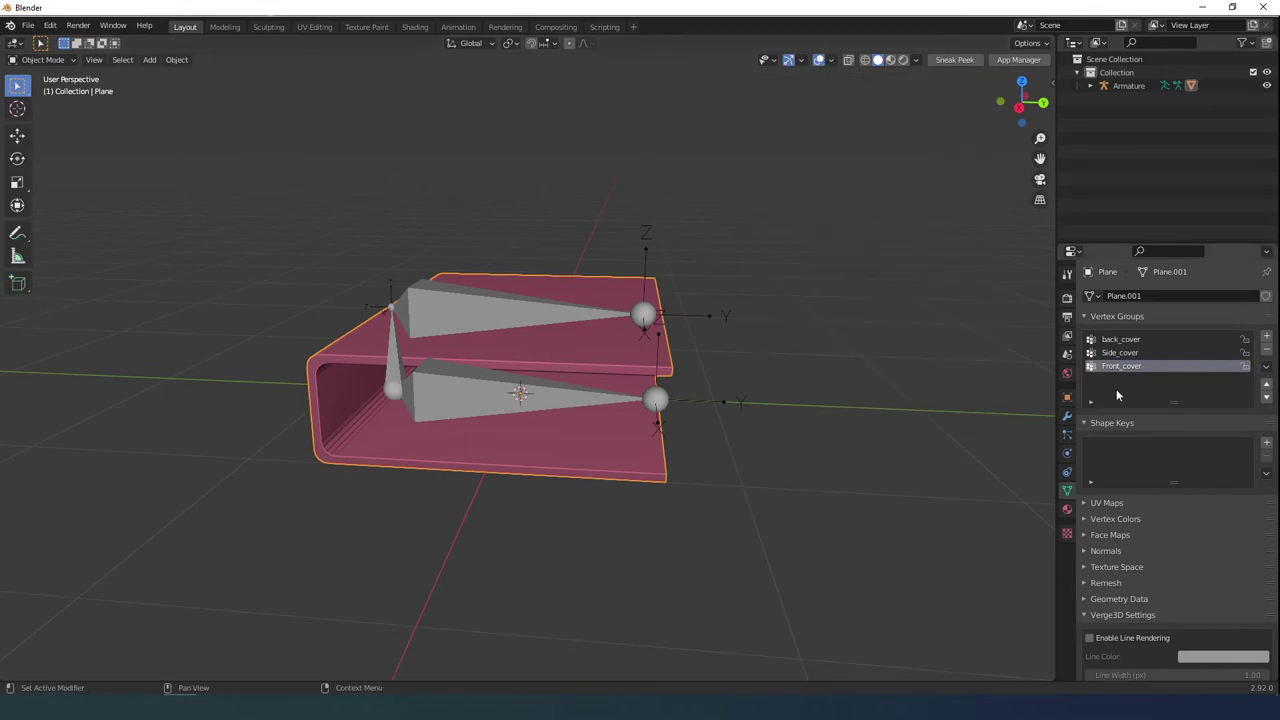
Step: In the cover mesh's Edit Mode, select the upper cover's faces in face mode and assign them to the Front_cover vertex group
{"action": "key", "text": "Tab"}
{"action": "middle_click_drag", "start_coordinate": [591, 329], "coordinate": [652, 349]}
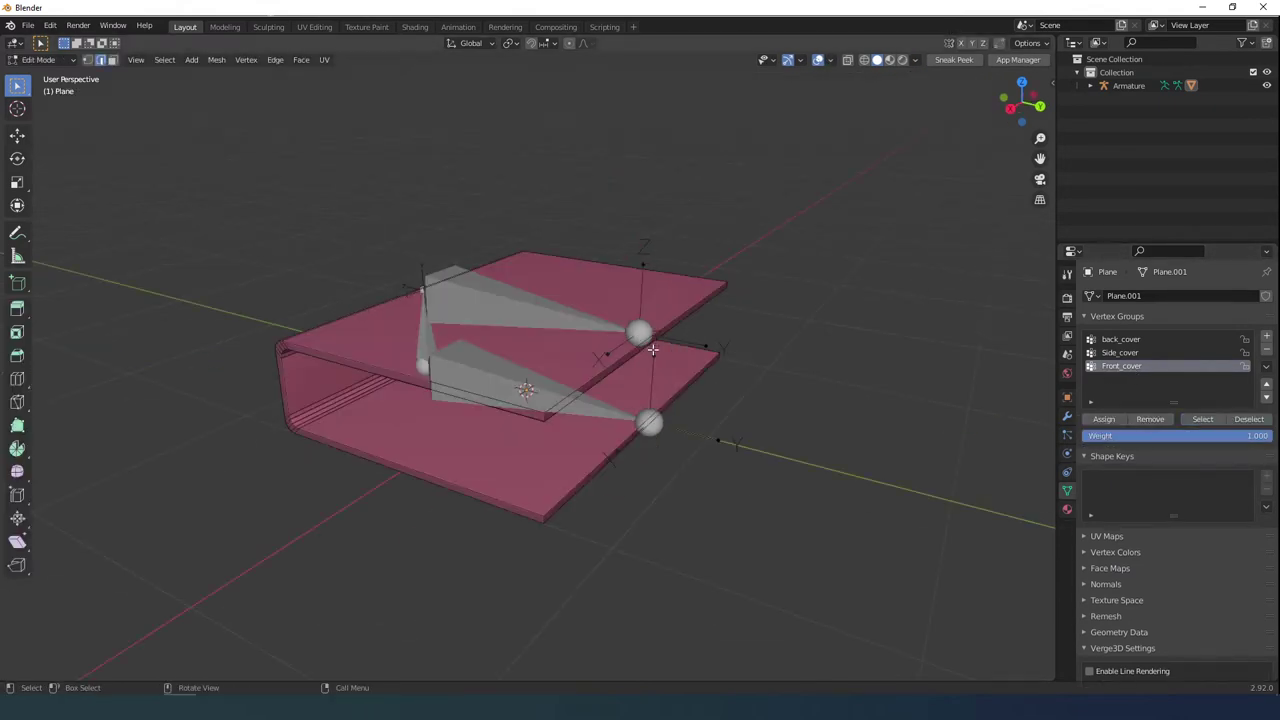
{"action": "key", "text": "3"}
{"action": "scroll", "coordinate": [670, 356], "scroll_direction": "up", "scroll_amount": 2}
{"action": "scroll", "coordinate": [940, 396], "scroll_direction": "down", "scroll_amount": 2}
{"action": "middle_click_drag", "start_coordinate": [866, 408], "coordinate": [848, 417]}
{"action": "key", "text": "ctrl+KP_Add"}
{"action": "key", "text": "ctrl+KP_Add"}
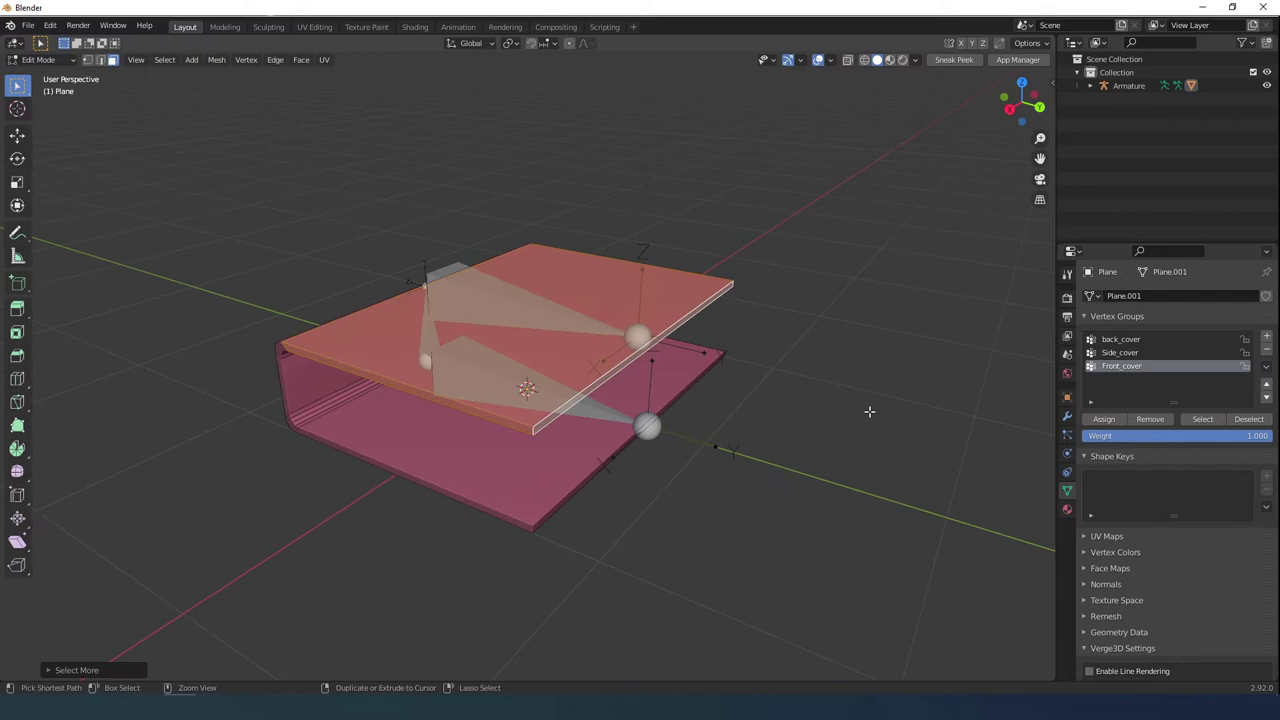
{"action": "middle_click_drag", "start_coordinate": [464, 424], "coordinate": [566, 432]}
{"action": "scroll", "coordinate": [566, 432], "scroll_direction": "up", "scroll_amount": 2}
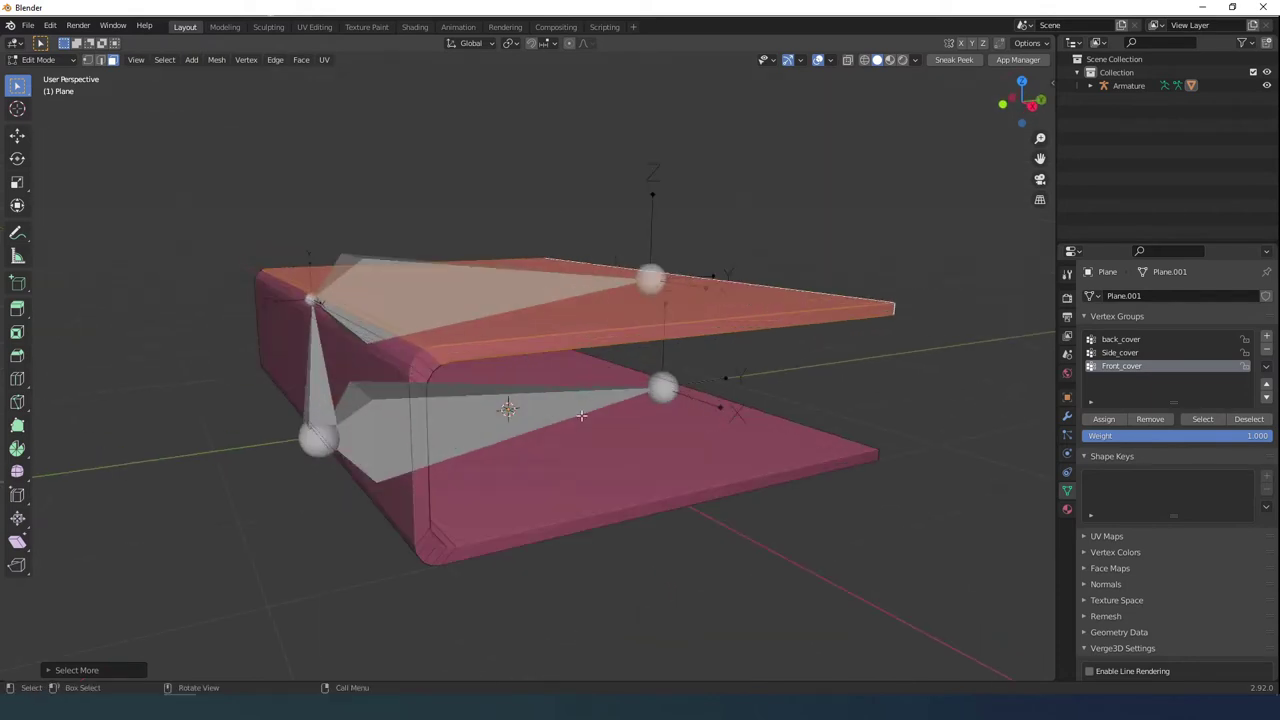
{"action": "left_click", "coordinate": [1106, 421]}
Step: Show vertex group weights to compare the Side_cover and Front_cover groups with nothing selected, and hide the weights again
{"action": "left_click", "coordinate": [830, 60]}
{"action": "left_click", "coordinate": [782, 442]}
{"action": "scroll", "coordinate": [521, 358], "scroll_direction": "down", "scroll_amount": 3}
{"action": "key", "text": "alt+a"}
{"action": "scroll", "coordinate": [521, 358], "scroll_direction": "up", "scroll_amount": 3}
{"action": "middle_click_drag", "start_coordinate": [521, 358], "coordinate": [593, 398]}
{"action": "left_click", "coordinate": [1126, 353]}
{"action": "middle_click_drag", "start_coordinate": [668, 322], "coordinate": [760, 314]}
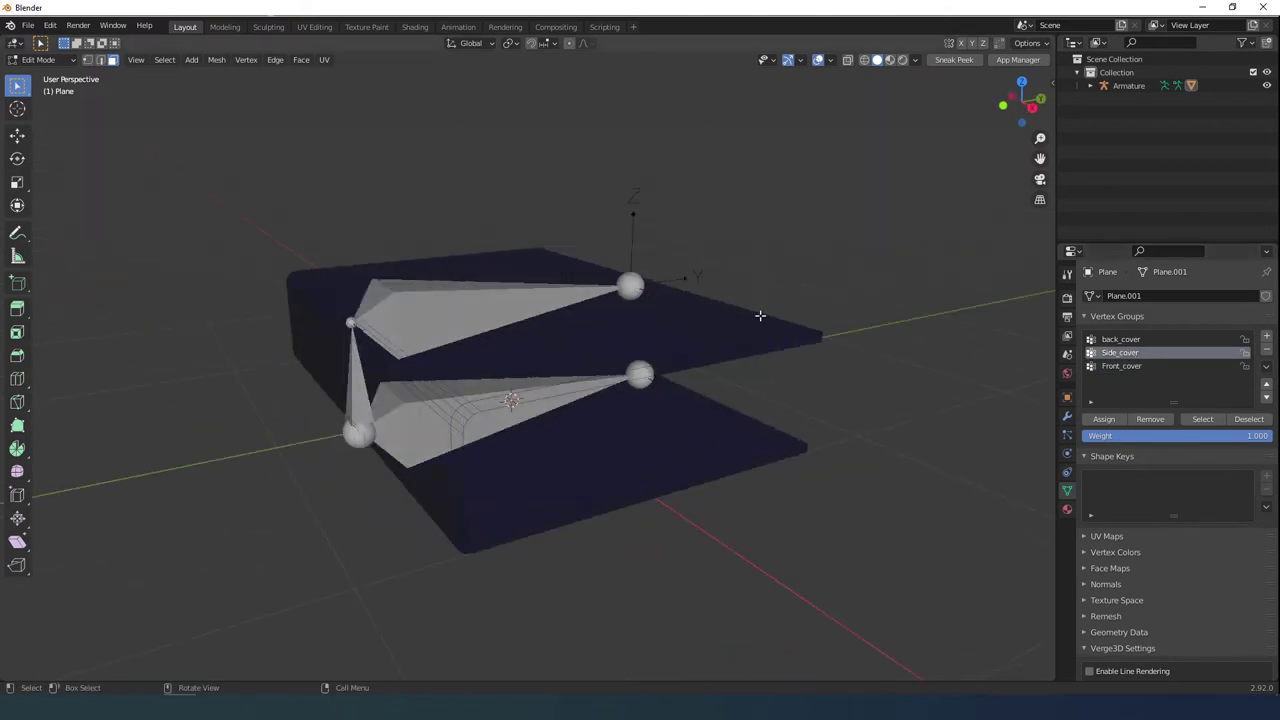
{"action": "left_click", "coordinate": [1130, 366]}
{"action": "left_click", "coordinate": [830, 60]}
{"action": "left_click", "coordinate": [896, 458]}
{"action": "left_click", "coordinate": [751, 443]}
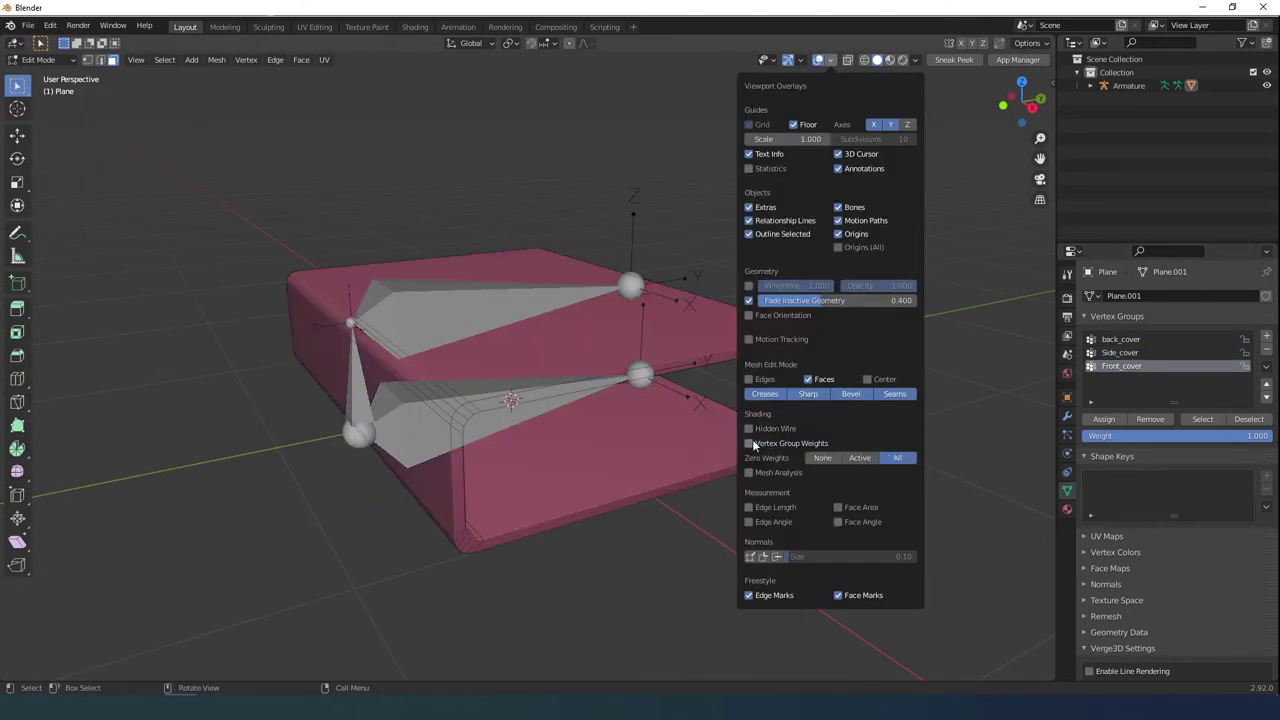
Step: Select the spine's face loops, including the rounded corner at the upper cover, and assign them to the Side_cover vertex group
{"action": "middle_click_drag", "start_coordinate": [638, 417], "coordinate": [562, 416]}
{"action": "scroll", "coordinate": [562, 416], "scroll_direction": "down", "scroll_amount": 1}
{"action": "left_click", "coordinate": [915, 60]}
{"action": "scroll", "coordinate": [373, 378], "scroll_direction": "up", "scroll_amount": 1}
{"action": "left_click", "coordinate": [1120, 353]}
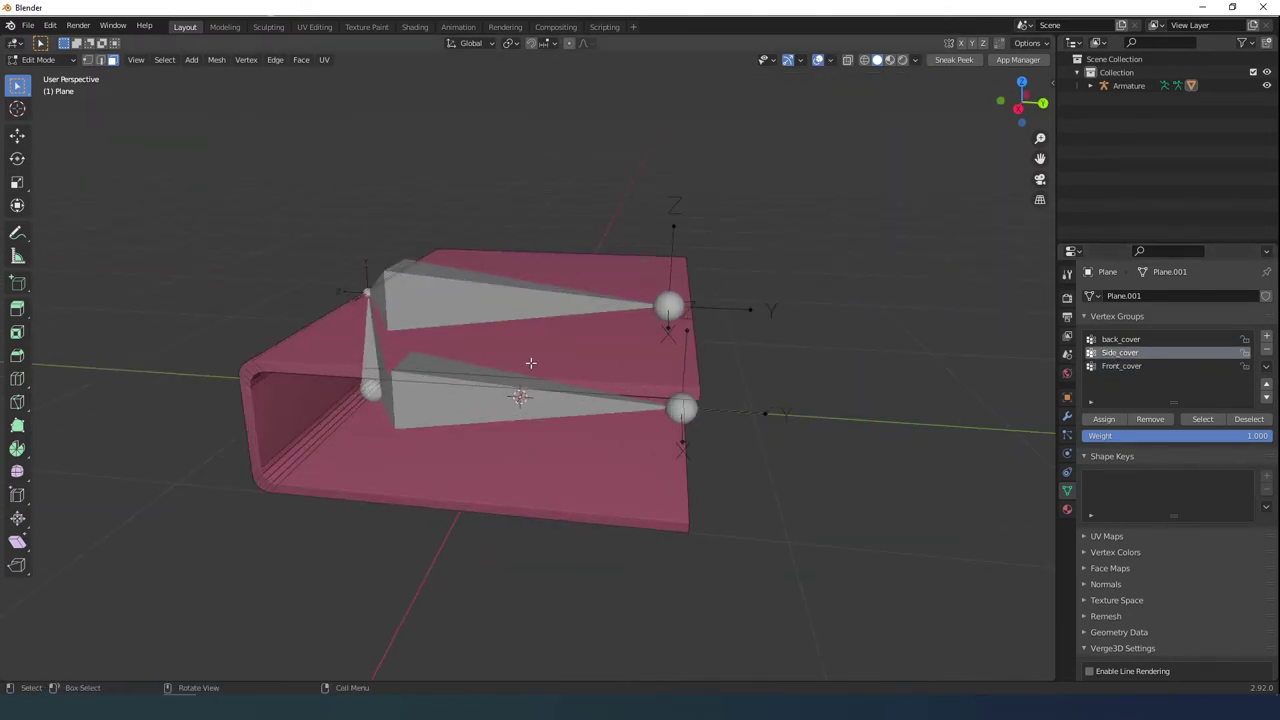
{"action": "middle_click_drag", "start_coordinate": [529, 363], "coordinate": [618, 365]}
{"action": "left_click", "coordinate": [602, 393], "text": "alt"}
{"action": "left_click", "coordinate": [614, 391], "text": "alt"}
{"action": "left_click", "coordinate": [611, 394], "text": "alt"}
{"action": "left_click", "coordinate": [611, 402], "text": "alt+shift"}
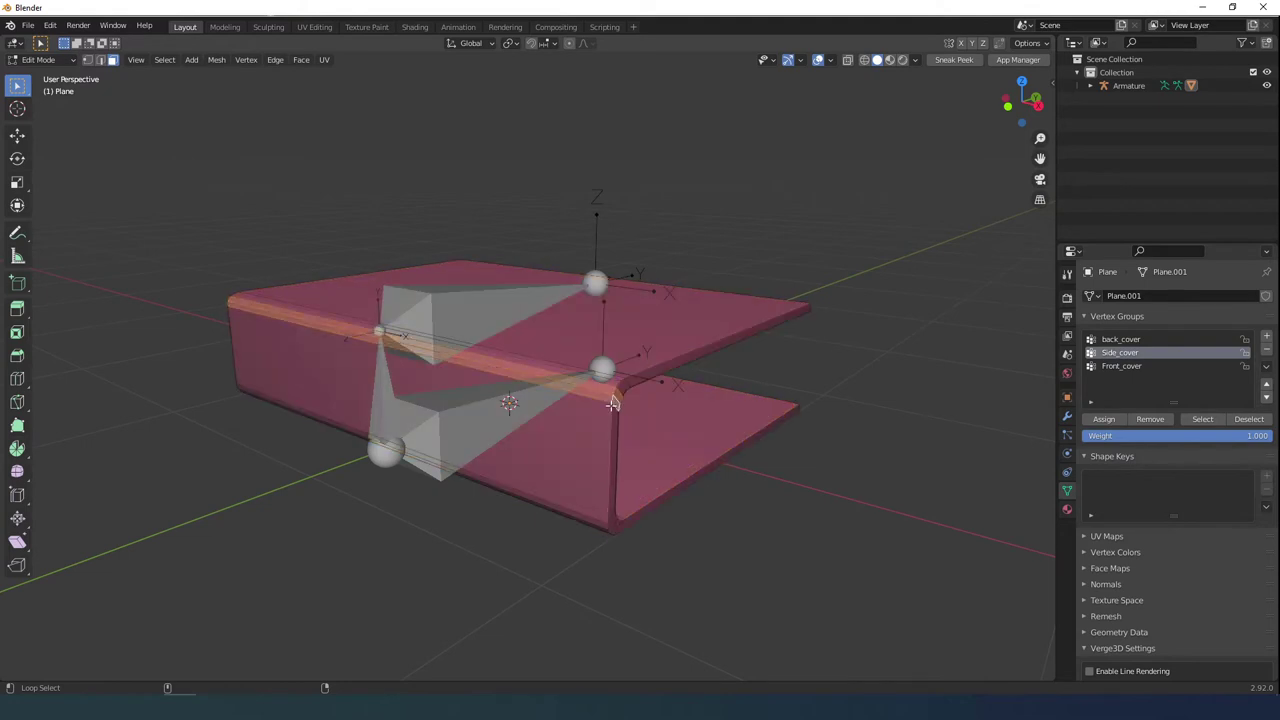
{"action": "left_click", "coordinate": [612, 450], "text": "alt+shift"}
{"action": "middle_click_drag", "start_coordinate": [612, 480], "coordinate": [614, 432]}
{"action": "scroll", "coordinate": [614, 432], "scroll_direction": "up", "scroll_amount": 3}
{"action": "left_click", "coordinate": [774, 412], "text": "alt+shift"}
{"action": "middle_click_drag", "start_coordinate": [774, 412], "coordinate": [698, 385]}
{"action": "middle_click_drag", "start_coordinate": [421, 319], "coordinate": [483, 398]}
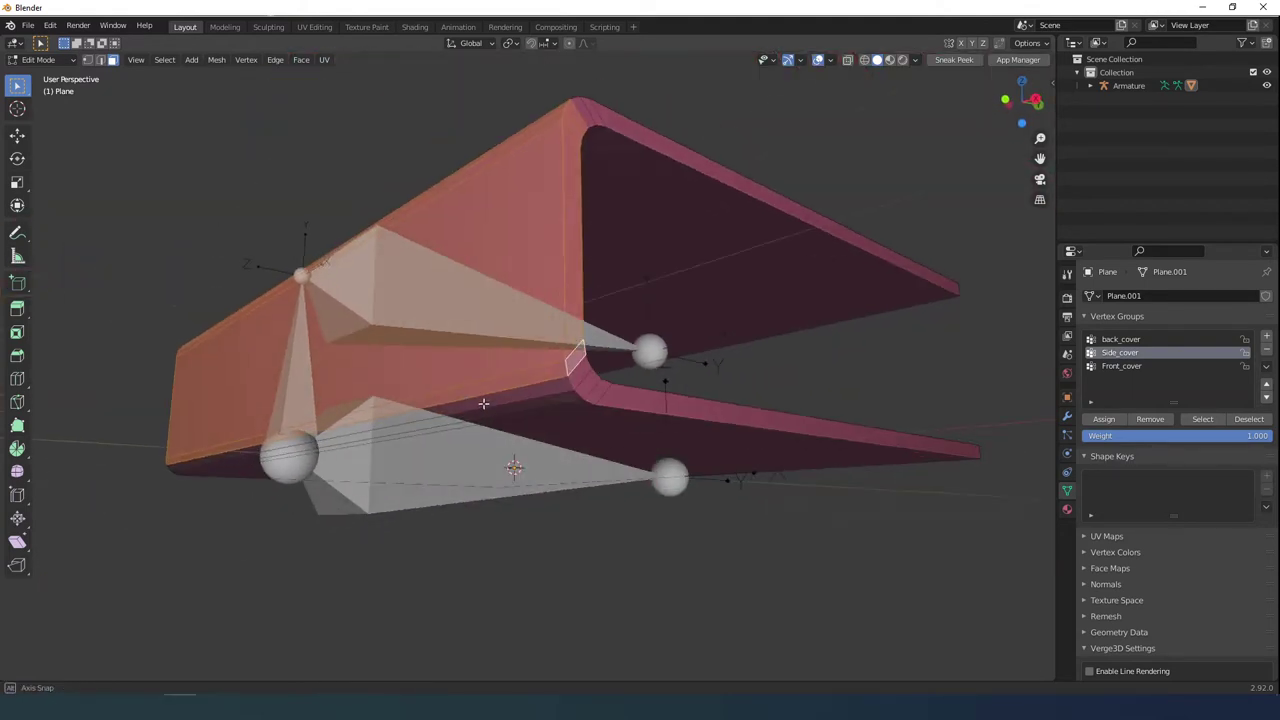
{"action": "left_click", "coordinate": [483, 400], "text": "alt+shift"}
{"action": "scroll", "coordinate": [600, 440], "scroll_direction": "down", "scroll_amount": 2}
{"action": "middle_click_drag", "start_coordinate": [651, 379], "coordinate": [740, 440]}
Step: Select all faces of the lower cover, assign them to the back_cover vertex group and clear the selection
{"action": "left_click", "coordinate": [1096, 421]}
{"action": "key", "text": "ctrl+KP_Add"}
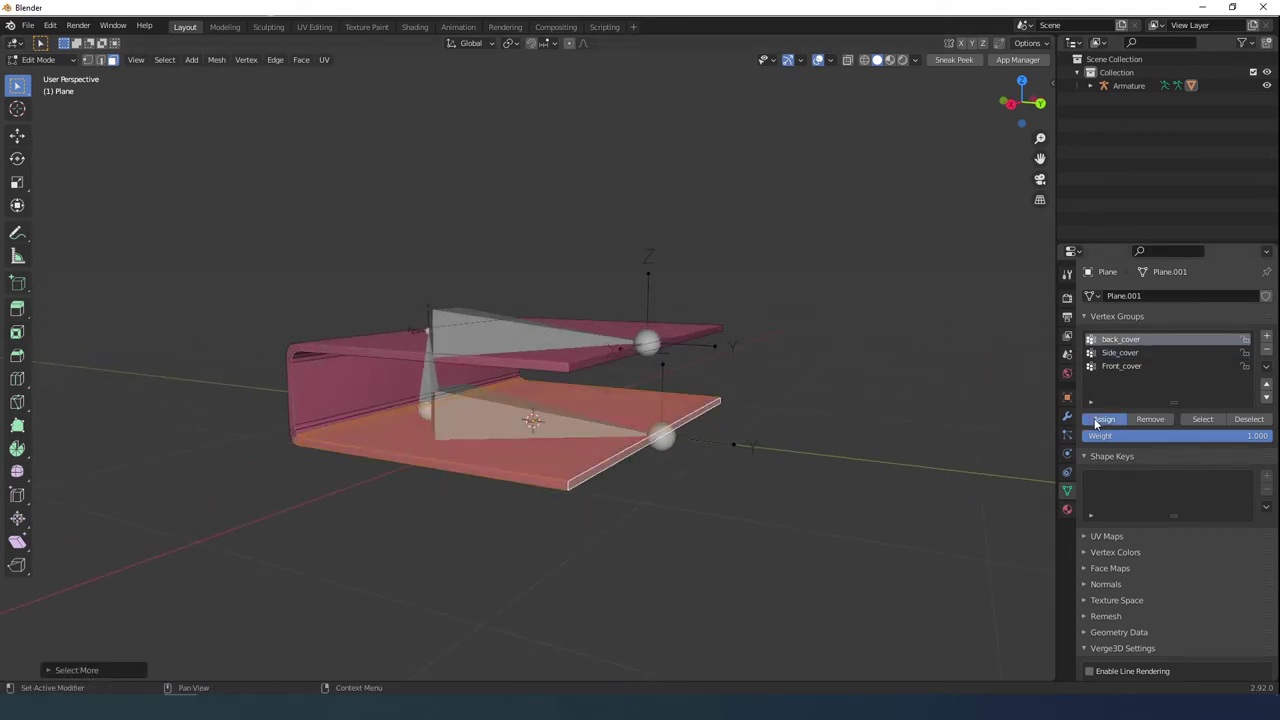
{"action": "left_click", "coordinate": [900, 250]}
Step: Show vertex group weights to check the back_cover, Side_cover and Front_cover assignments, and hide the weights again
{"action": "left_click", "coordinate": [831, 60]}
{"action": "left_click", "coordinate": [785, 443]}
{"action": "left_click", "coordinate": [1120, 353]}
{"action": "left_click", "coordinate": [1127, 367]}
{"action": "middle_click_drag", "start_coordinate": [790, 420], "coordinate": [850, 402]}
{"action": "left_click", "coordinate": [831, 60]}
{"action": "left_click", "coordinate": [752, 445]}
{"action": "scroll", "coordinate": [690, 320], "scroll_direction": "down", "scroll_amount": 2}
{"action": "middle_click_drag", "start_coordinate": [690, 320], "coordinate": [690, 354]}
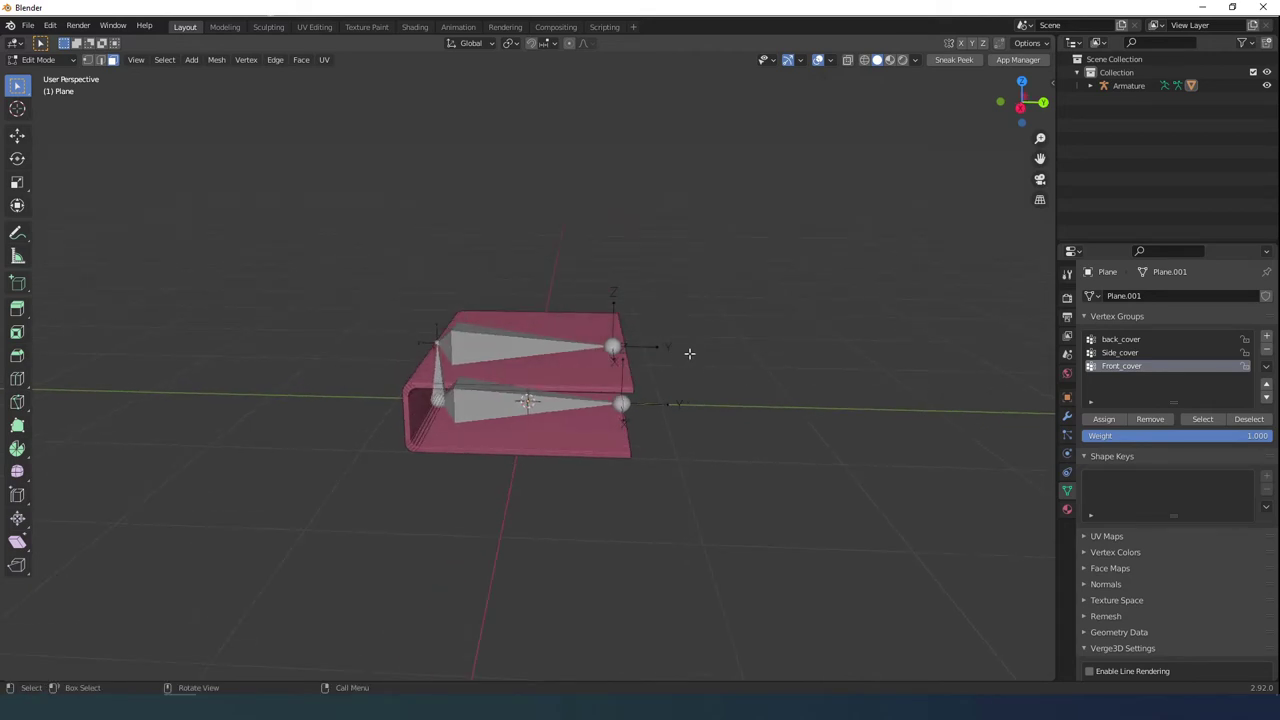
Step: Leave the mesh's Edit Mode, select the armature and switch it to Pose Mode
{"action": "key", "text": "Tab"}
{"action": "left_click", "coordinate": [548, 354]}
{"action": "key", "text": "Tab"}
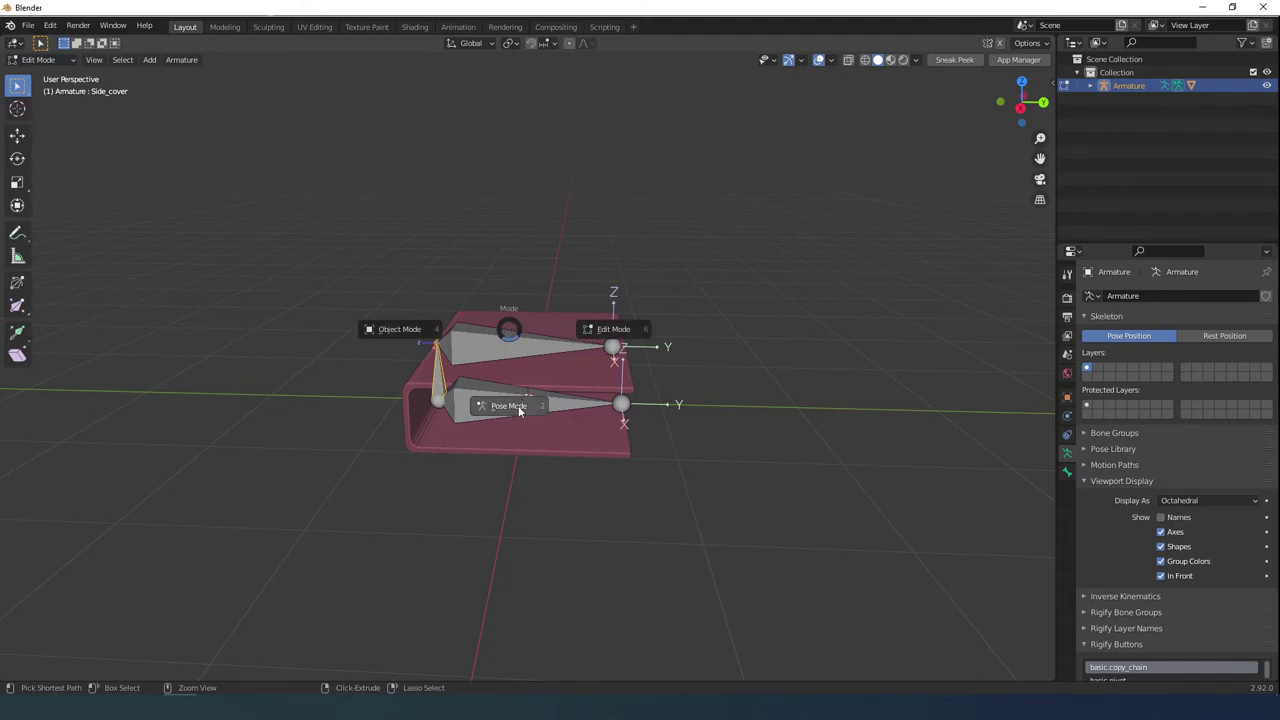
{"action": "left_click", "coordinate": [512, 406]}
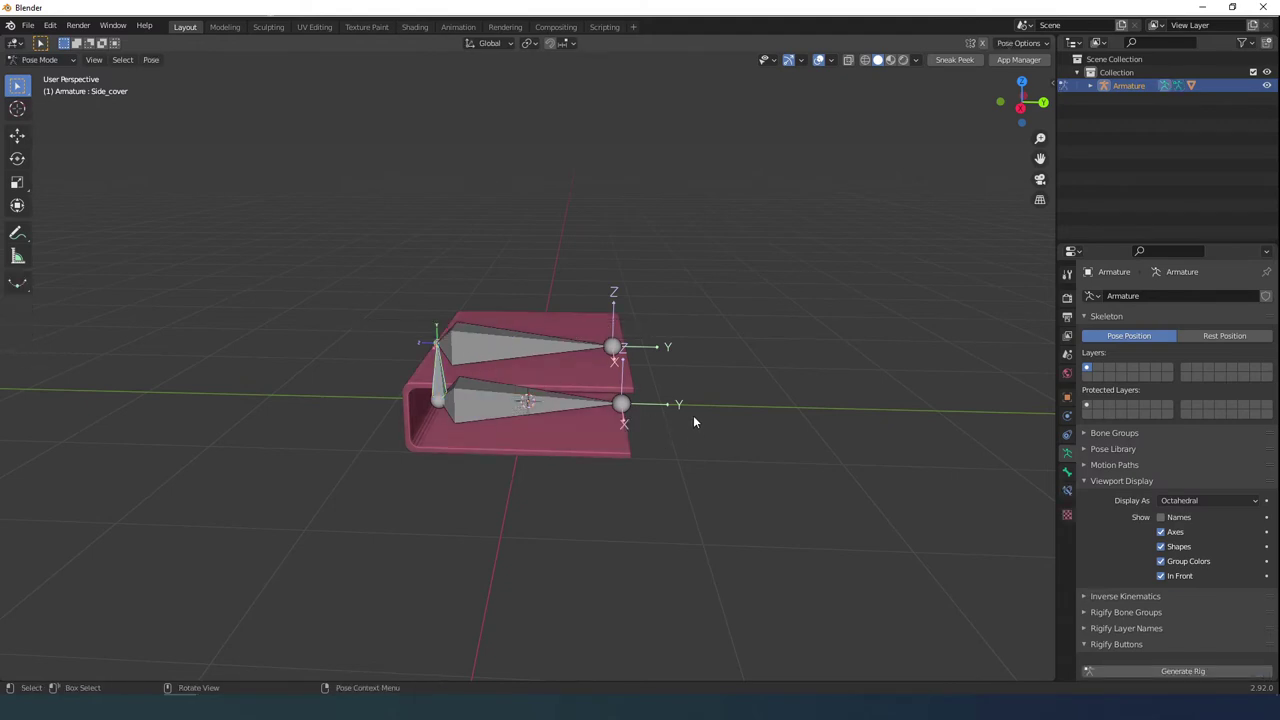
Step: Test-rotate the Side_cover bone and the Front_cover bone about the X axis, cancelling each rotation
{"action": "key", "text": "r"}
{"action": "key", "text": "x"}
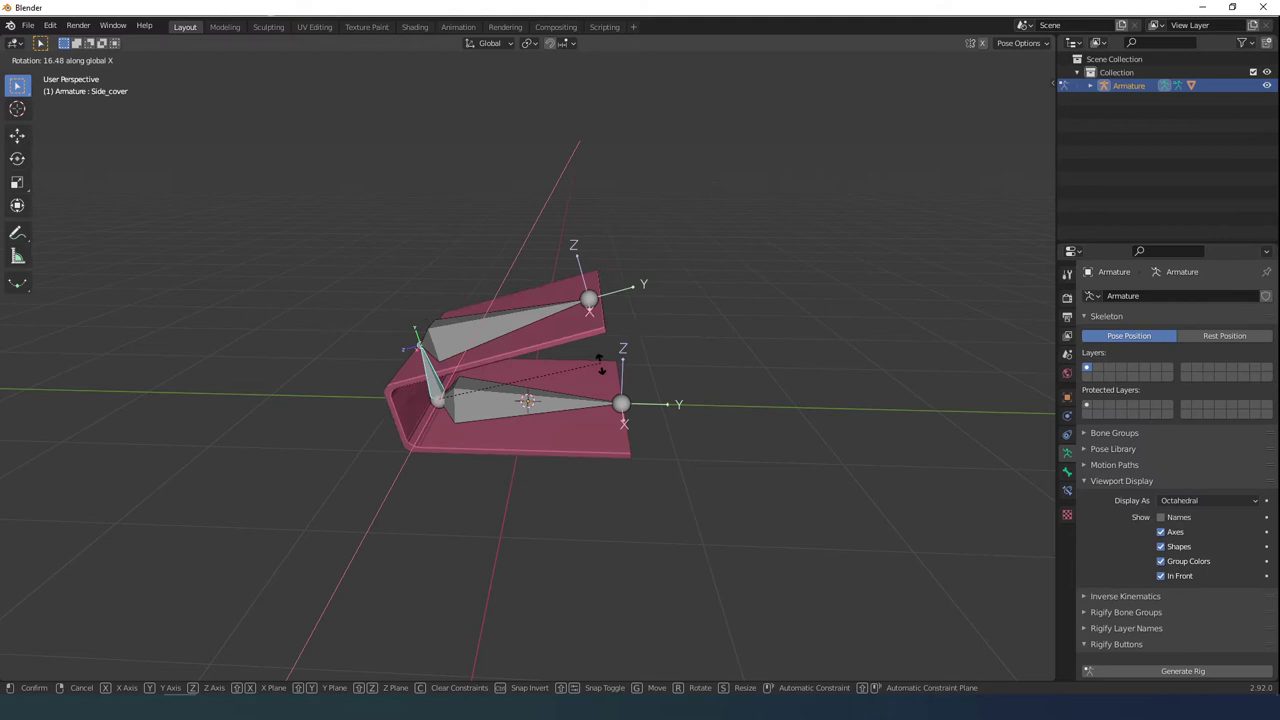
{"action": "right_click", "coordinate": [600, 365]}
{"action": "left_click", "coordinate": [592, 347]}
{"action": "key", "text": "r"}
{"action": "key", "text": "x"}
{"action": "right_click", "coordinate": [766, 422]}
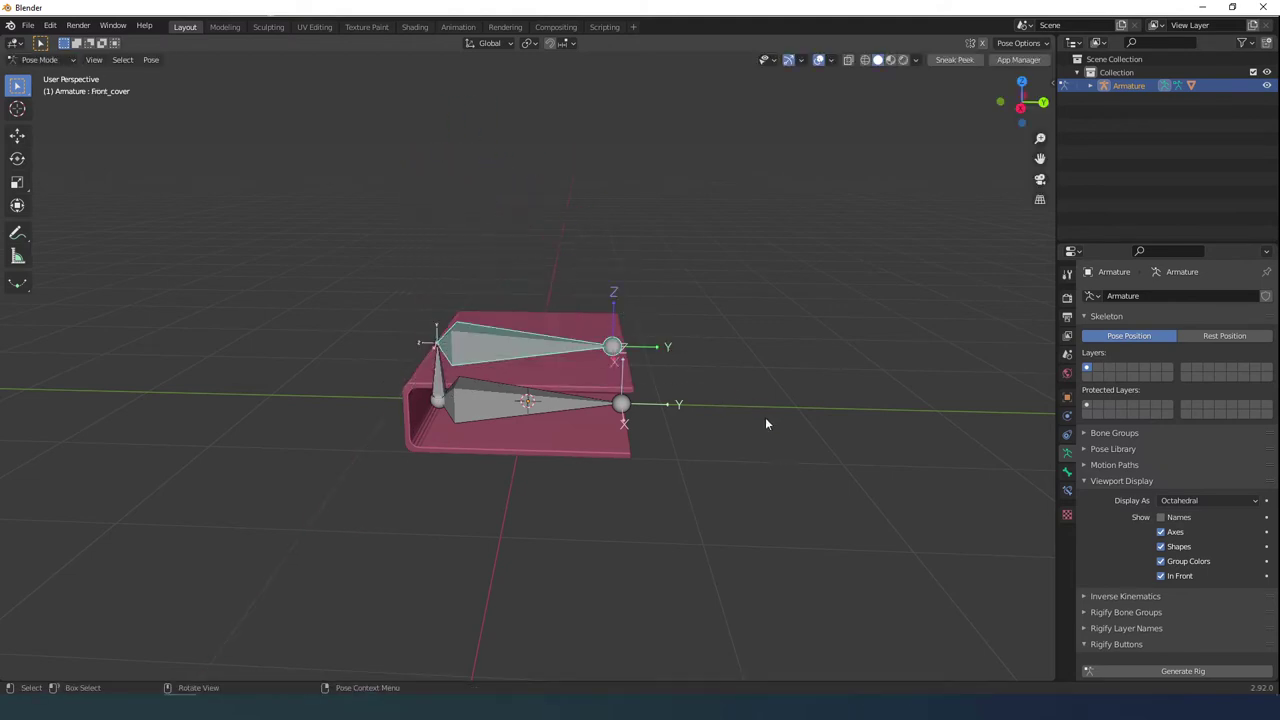
Step: Set the rotation mode of the Front_cover and Side_cover bones to XYZ Euler
{"action": "key", "text": "n"}
{"action": "left_click", "coordinate": [950, 220]}
{"action": "left_click", "coordinate": [1014, 252]}
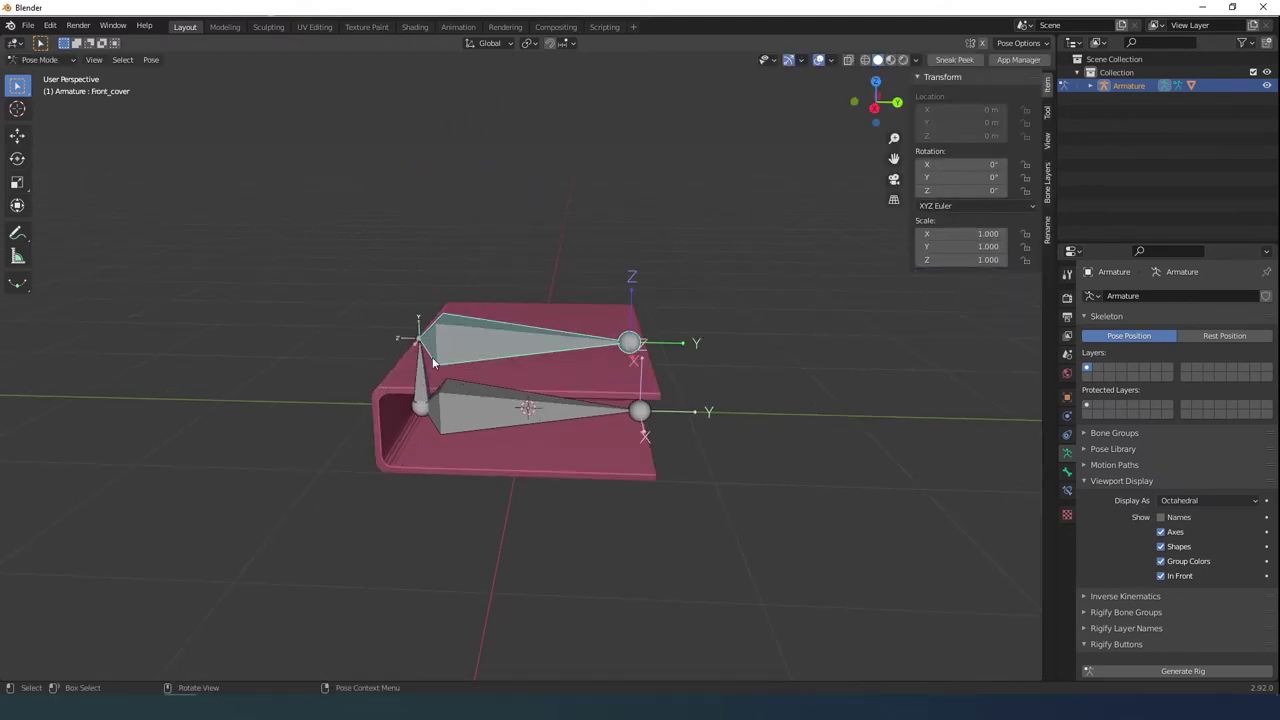
{"action": "left_click", "coordinate": [424, 376]}
{"action": "left_click", "coordinate": [938, 222]}
{"action": "left_click", "coordinate": [938, 250]}
Step: Lock the Side_cover bone's Y and Z rotation, test its rotation about X and clear the rotation
{"action": "key", "text": "r"}
{"action": "key", "text": "x"}
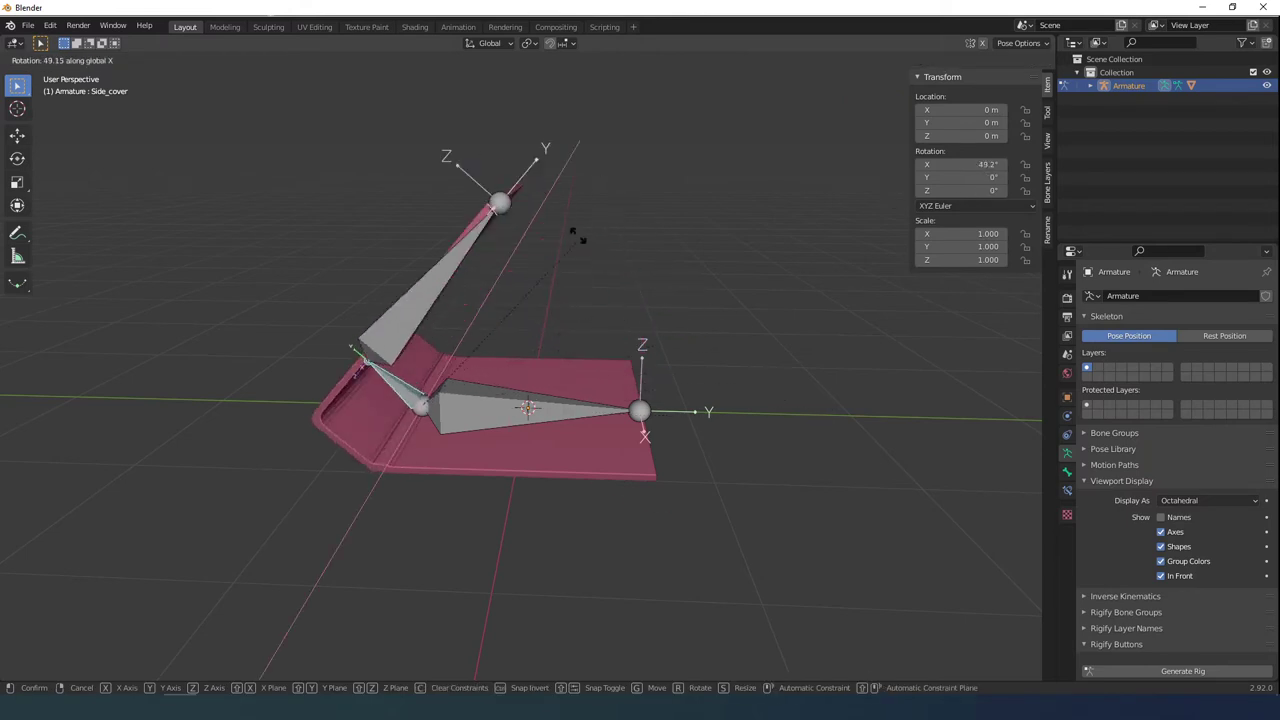
{"action": "right_click", "coordinate": [565, 468]}
{"action": "mouse_move", "coordinate": [960, 164]}
{"action": "left_mouse_down"}
{"action": "mouse_move", "coordinate": [994, 164]}
{"action": "mouse_move", "coordinate": [975, 166]}
{"action": "left_mouse_up"}
{"action": "key", "text": "r"}
{"action": "right_click", "coordinate": [600, 240]}
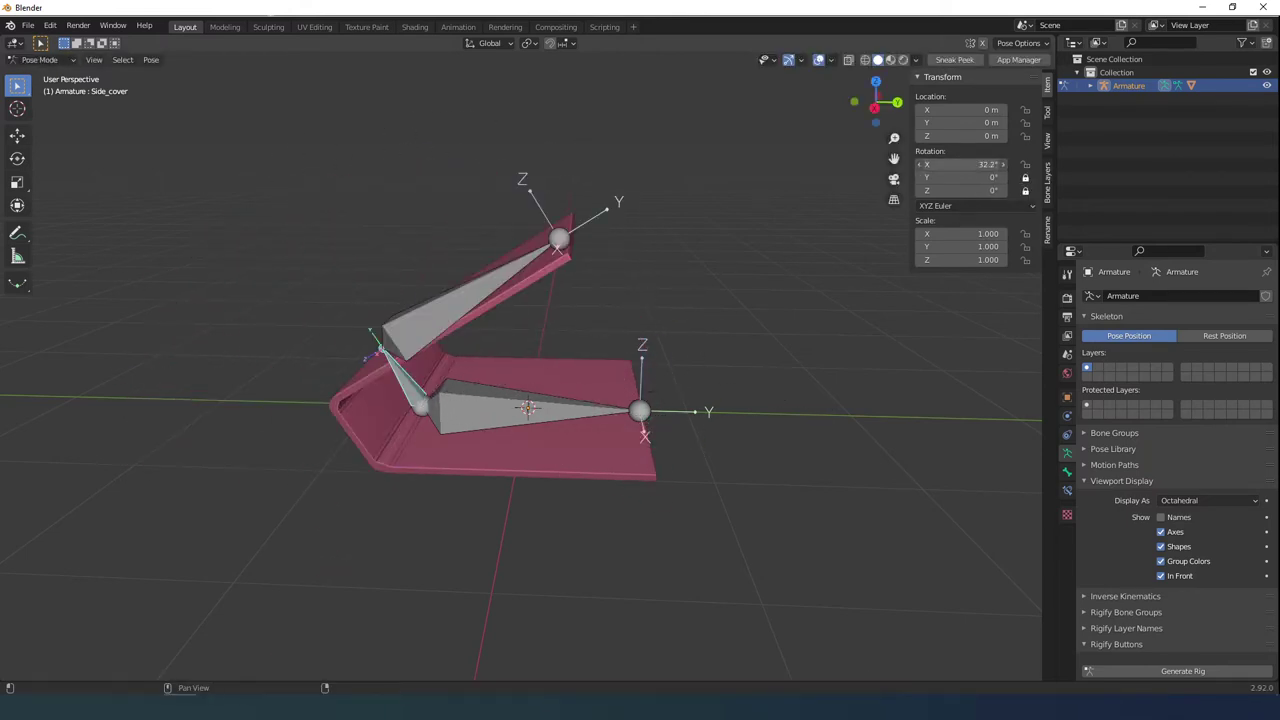
{"action": "key", "text": "alt+r"}
{"action": "middle_click_drag", "start_coordinate": [629, 314], "coordinate": [575, 299]}
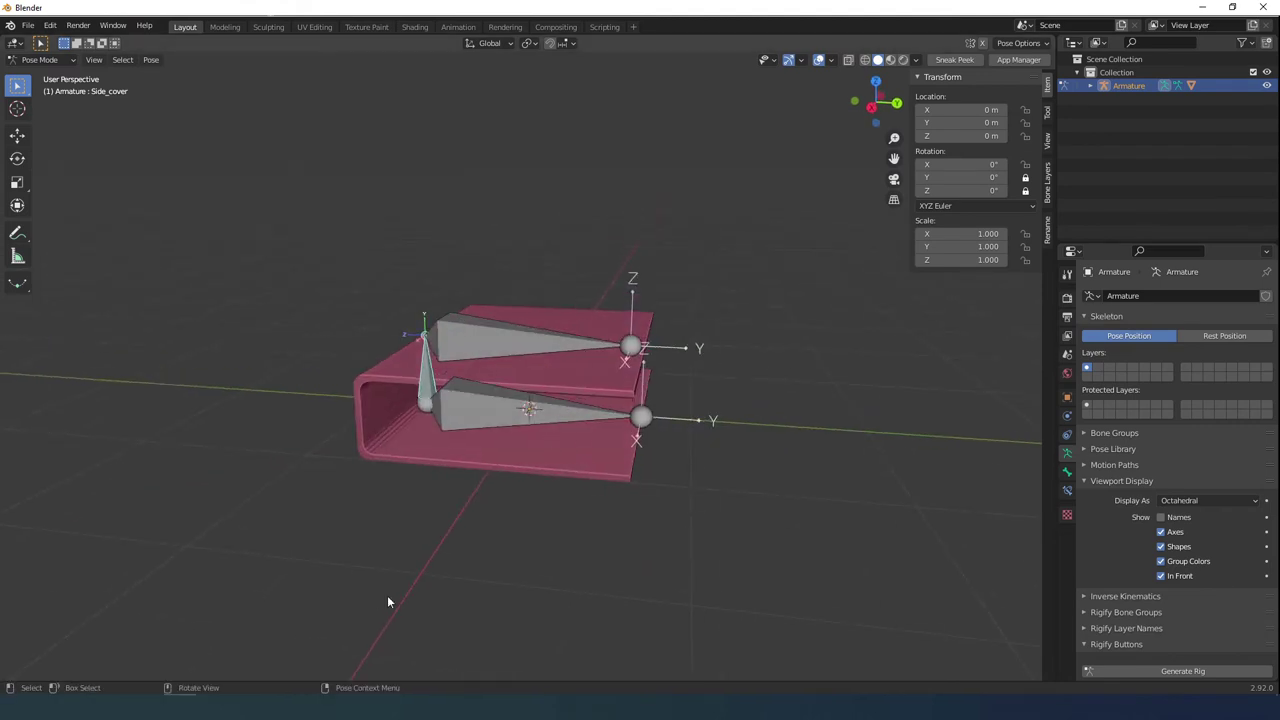
Step: Try opening the cover by rotating the Side_cover bone about 80.5° and swinging the Front_cover bone outward, and undo the rotations
{"action": "middle_click_drag", "start_coordinate": [388, 601], "coordinate": [494, 367]}
{"action": "key", "text": "r"}
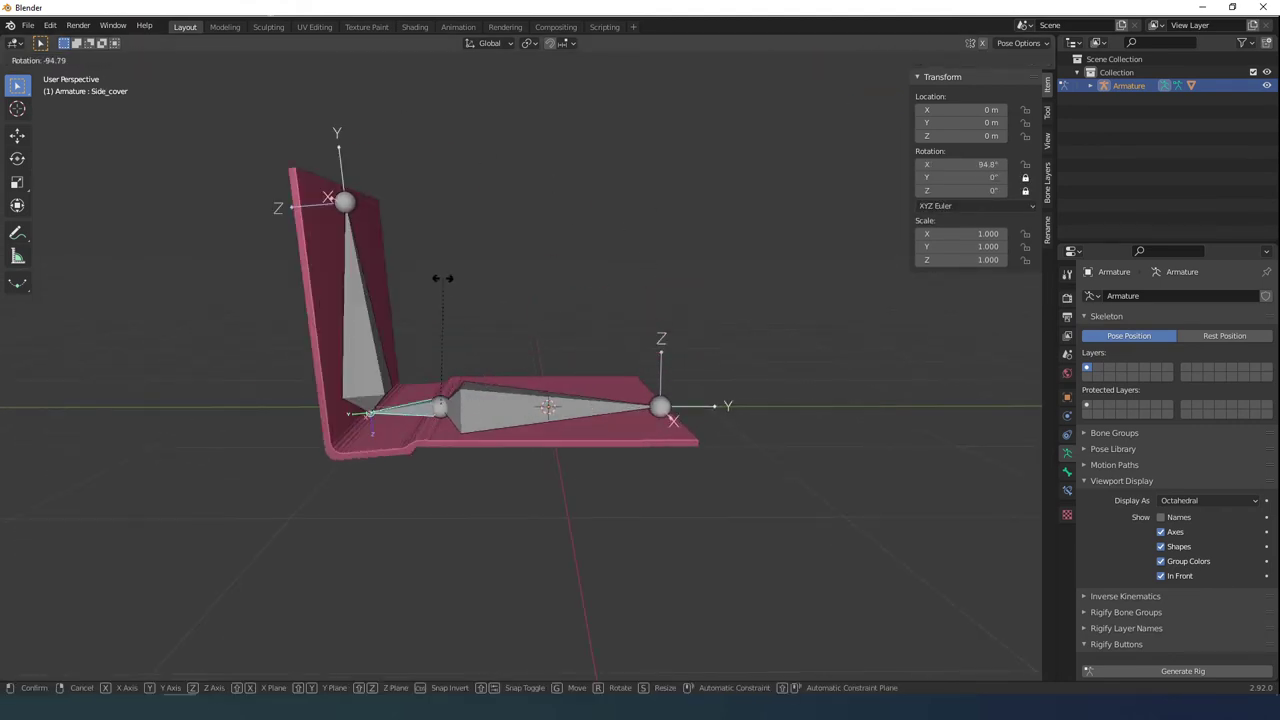
{"action": "left_click", "coordinate": [560, 290]}
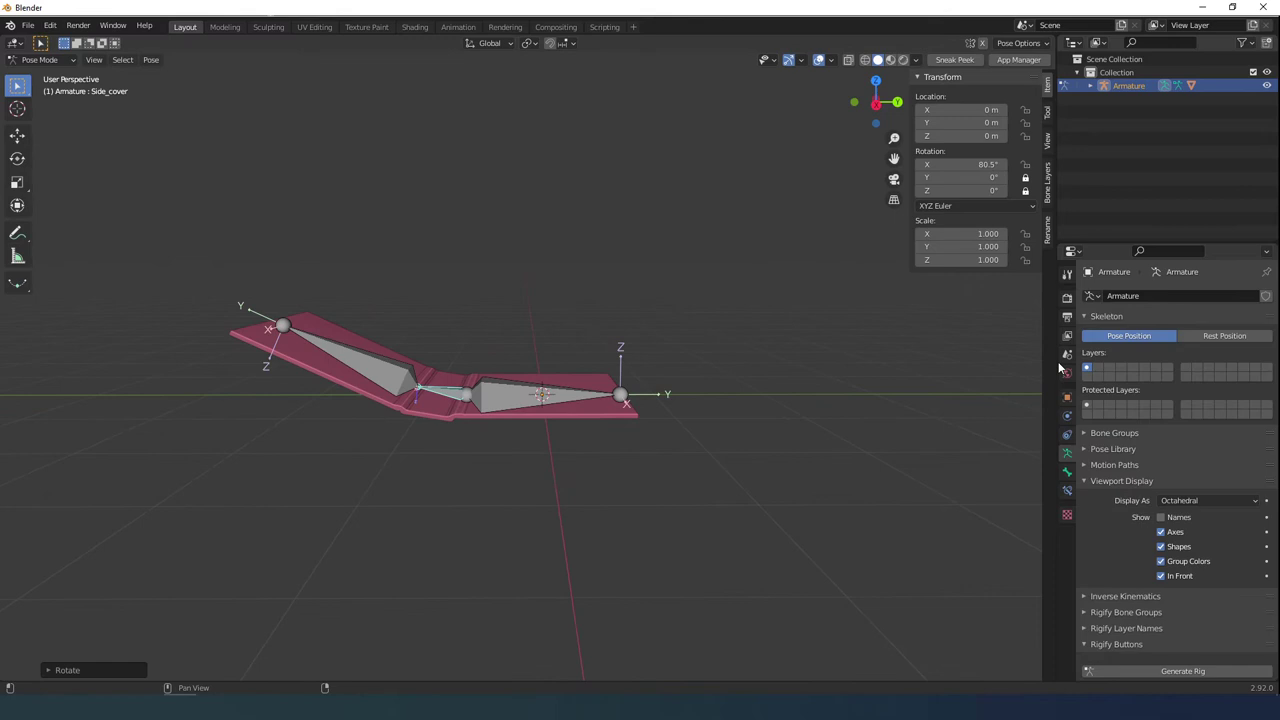
{"action": "left_click_drag", "start_coordinate": [1058, 367], "coordinate": [1113, 367]}
{"action": "middle_click_drag", "start_coordinate": [606, 350], "coordinate": [643, 386]}
{"action": "scroll", "coordinate": [643, 386], "scroll_direction": "up", "scroll_amount": 1}
{"action": "key", "text": "ctrl+z"}
{"action": "key", "text": "ctrl+z"}
{"action": "key", "text": "ctrl+z"}
{"action": "middle_click_drag", "start_coordinate": [774, 397], "coordinate": [740, 358]}
{"action": "scroll", "coordinate": [740, 358], "scroll_direction": "up", "scroll_amount": 1}
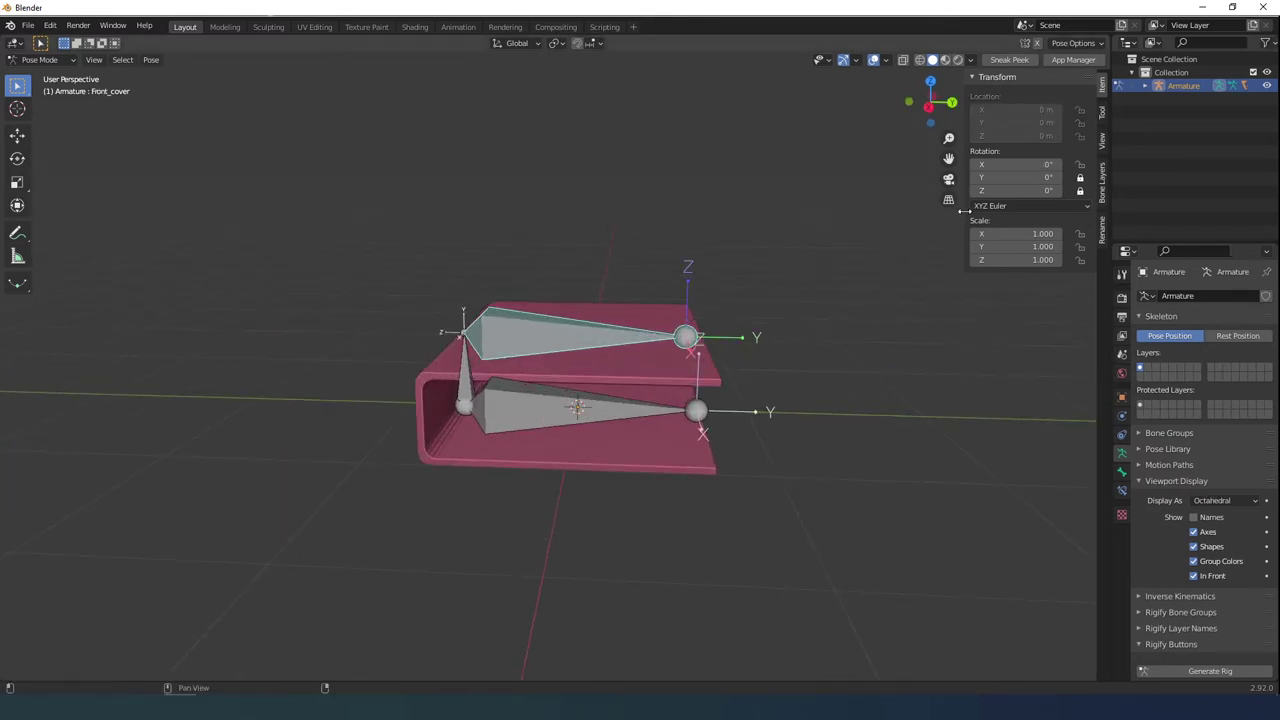
Step: Duplicate the back_cover bone in place in the armature's Edit Mode
{"action": "left_click", "coordinate": [580, 420]}
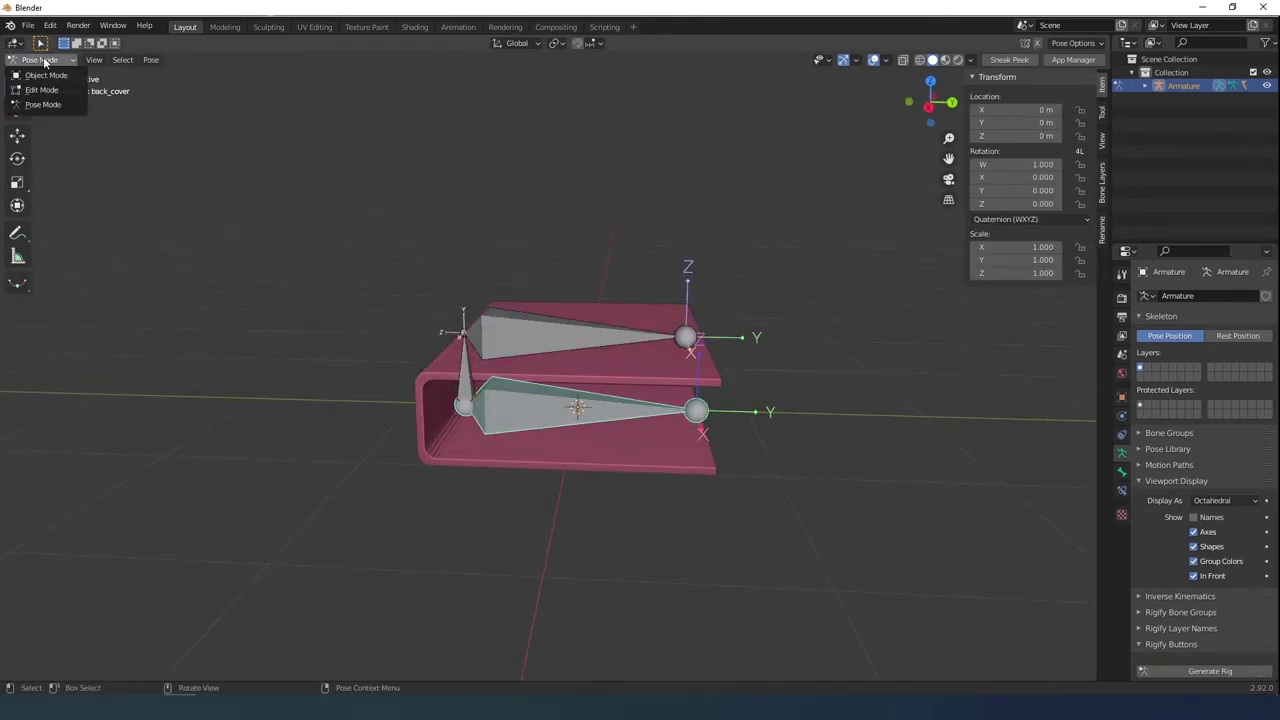
{"action": "left_click", "coordinate": [40, 91]}
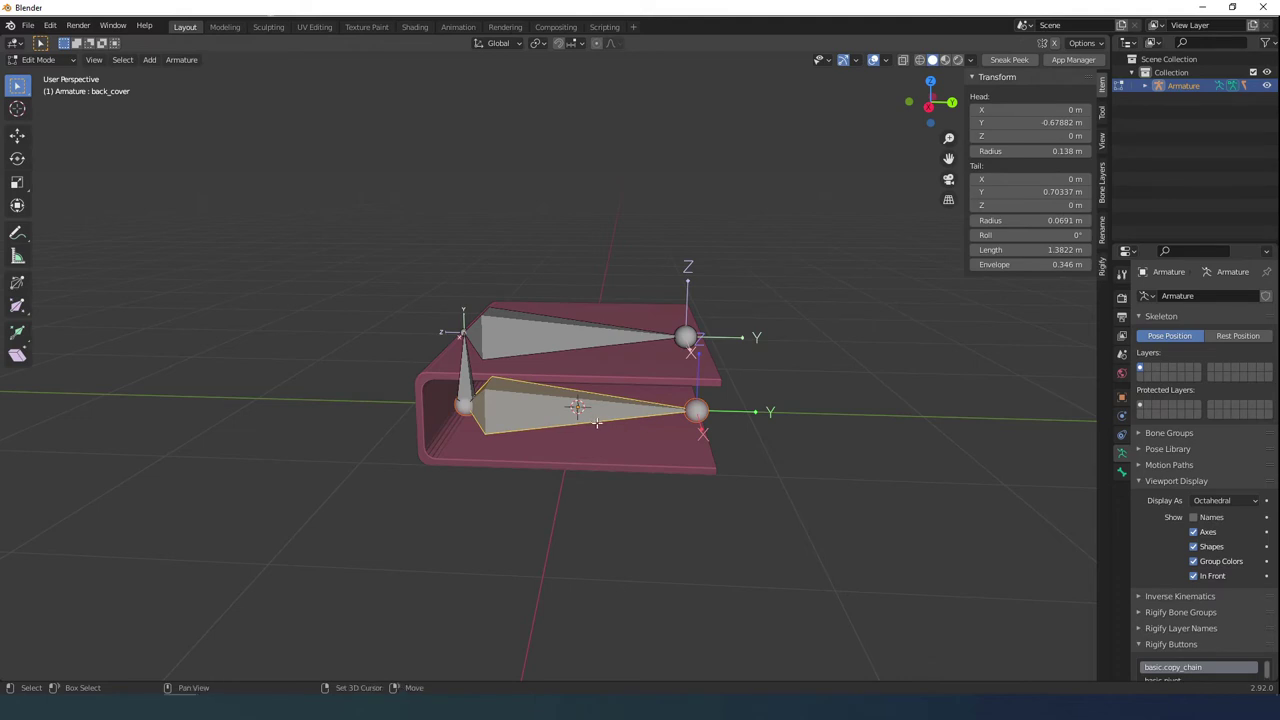
{"action": "key", "text": "shift+d"}
{"action": "key", "text": "Escape"}
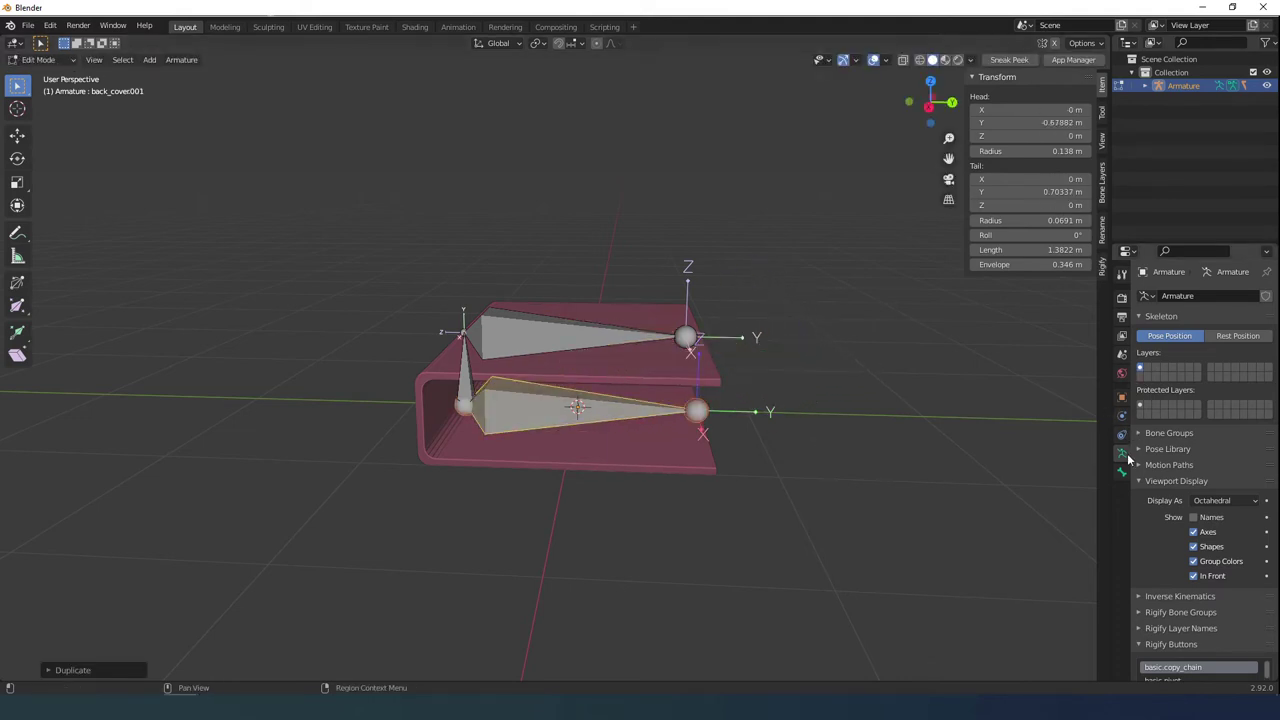
Step: Set the armature's viewport display type to Wire
{"action": "left_click", "coordinate": [1121, 397]}
{"action": "scroll", "coordinate": [1200, 600], "scroll_direction": "down", "scroll_amount": 2}
{"action": "left_click", "coordinate": [1222, 636]}
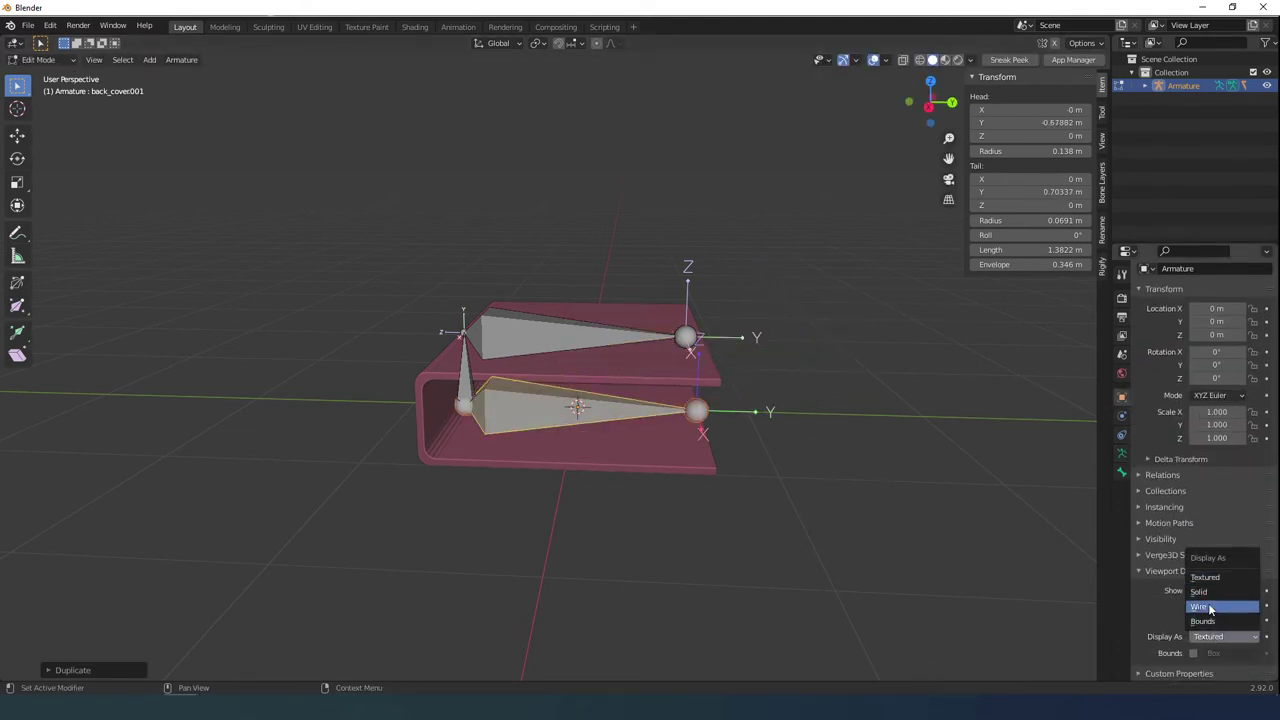
{"action": "left_click", "coordinate": [1210, 608]}
Step: Rename the duplicated bone CTRL_Book and shorten it by moving its tail back along the Y axis
{"action": "left_click", "coordinate": [1122, 472]}
{"action": "scroll", "coordinate": [549, 403], "scroll_direction": "up", "scroll_amount": 3}
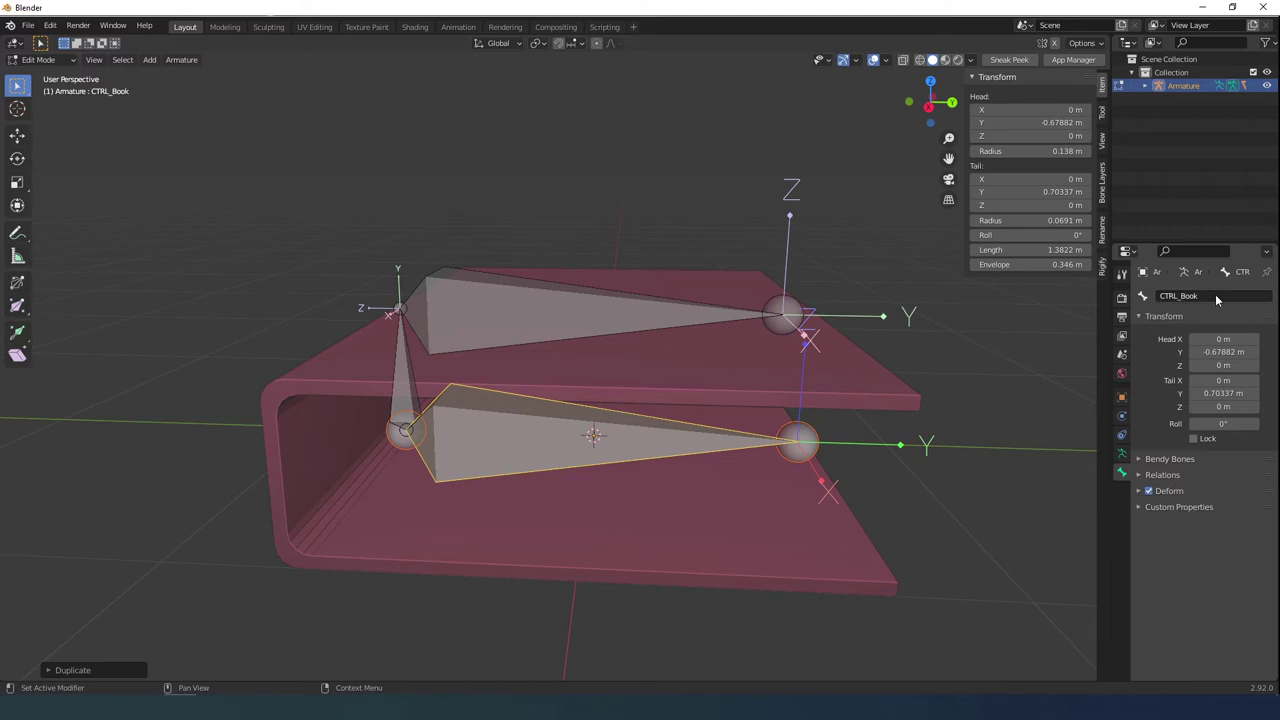
{"action": "left_click", "coordinate": [800, 442]}
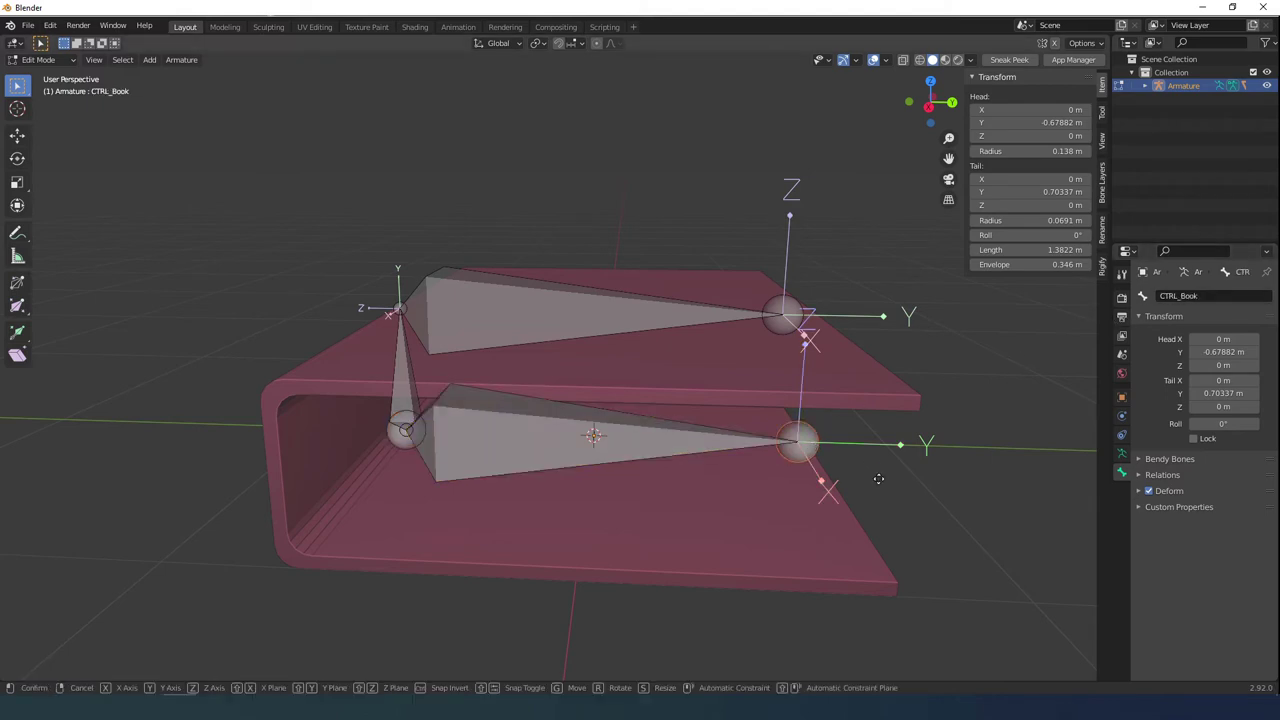
{"action": "key", "text": "y"}
{"action": "left_click", "coordinate": [750, 476]}
Step: Select the back_cover bone, show the bone names in the viewport and switch the armature to Pose Mode
{"action": "left_click", "coordinate": [560, 457]}
{"action": "scroll", "coordinate": [557, 453], "scroll_direction": "down", "scroll_amount": 1}
{"action": "middle_click_drag", "start_coordinate": [552, 448], "coordinate": [620, 417]}
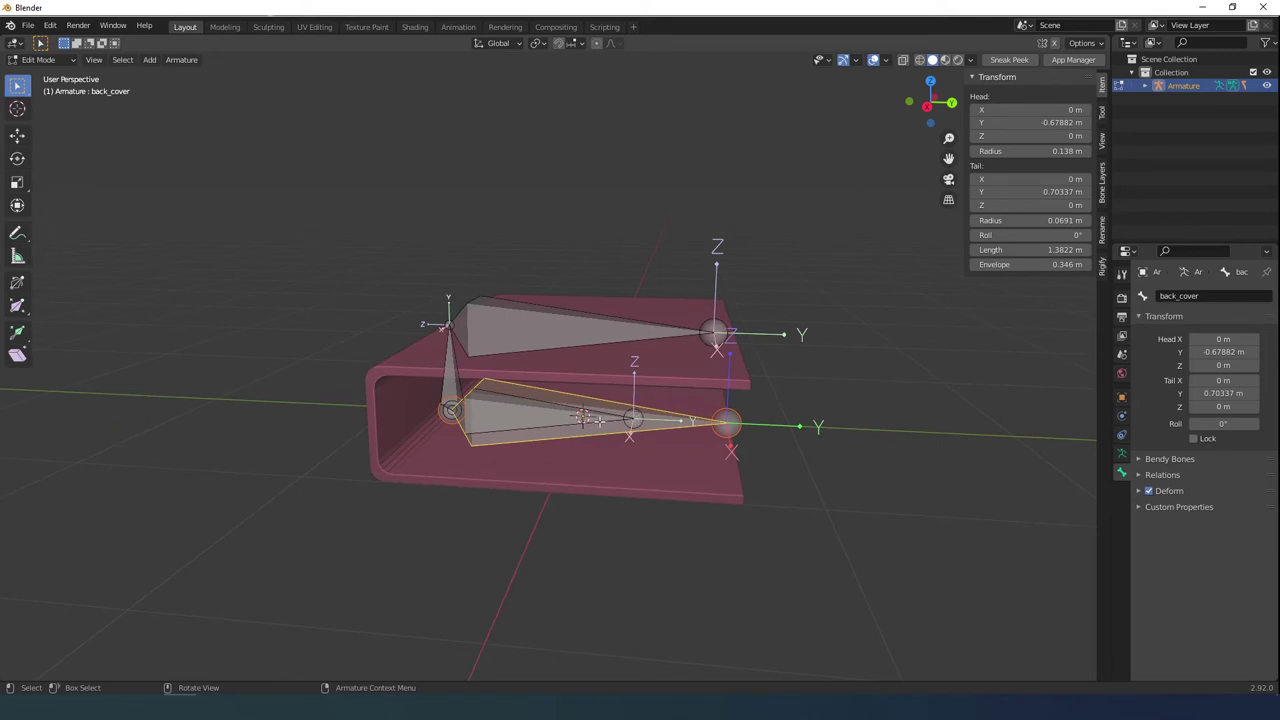
{"action": "left_click", "coordinate": [1121, 397]}
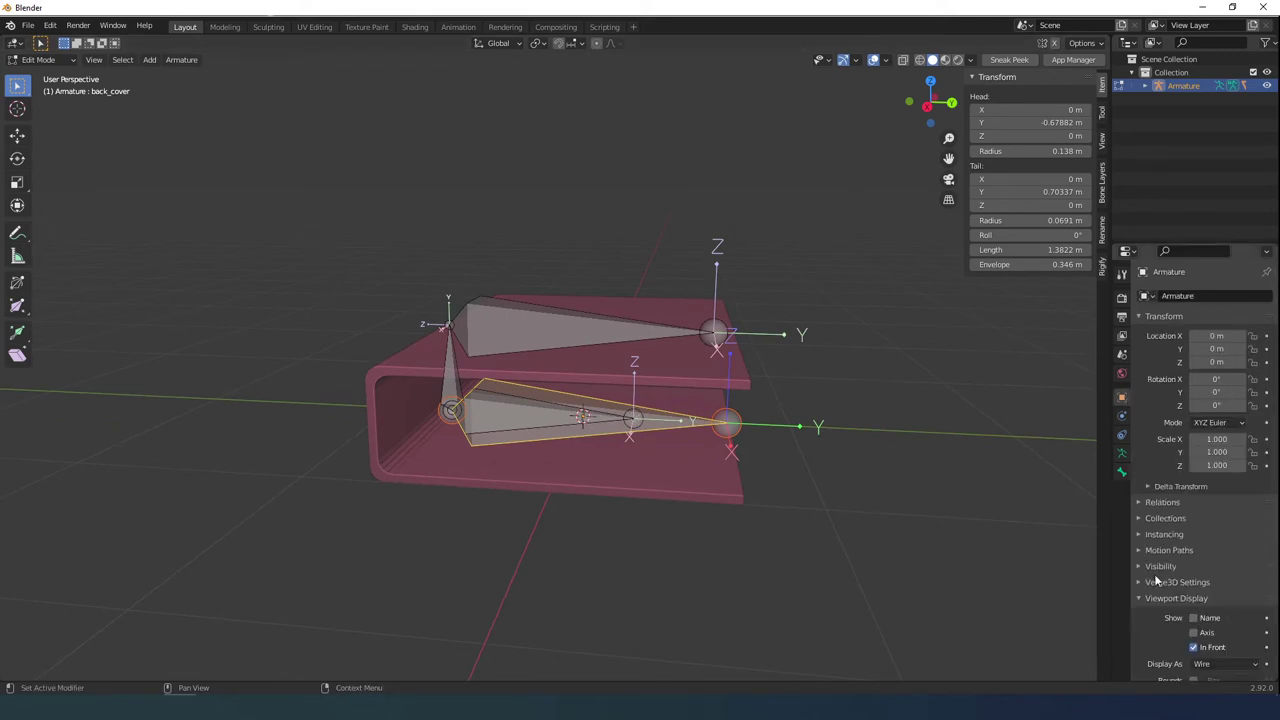
{"action": "left_click", "coordinate": [1121, 453]}
{"action": "left_click", "coordinate": [1193, 517]}
{"action": "scroll", "coordinate": [655, 445], "scroll_direction": "up", "scroll_amount": 2}
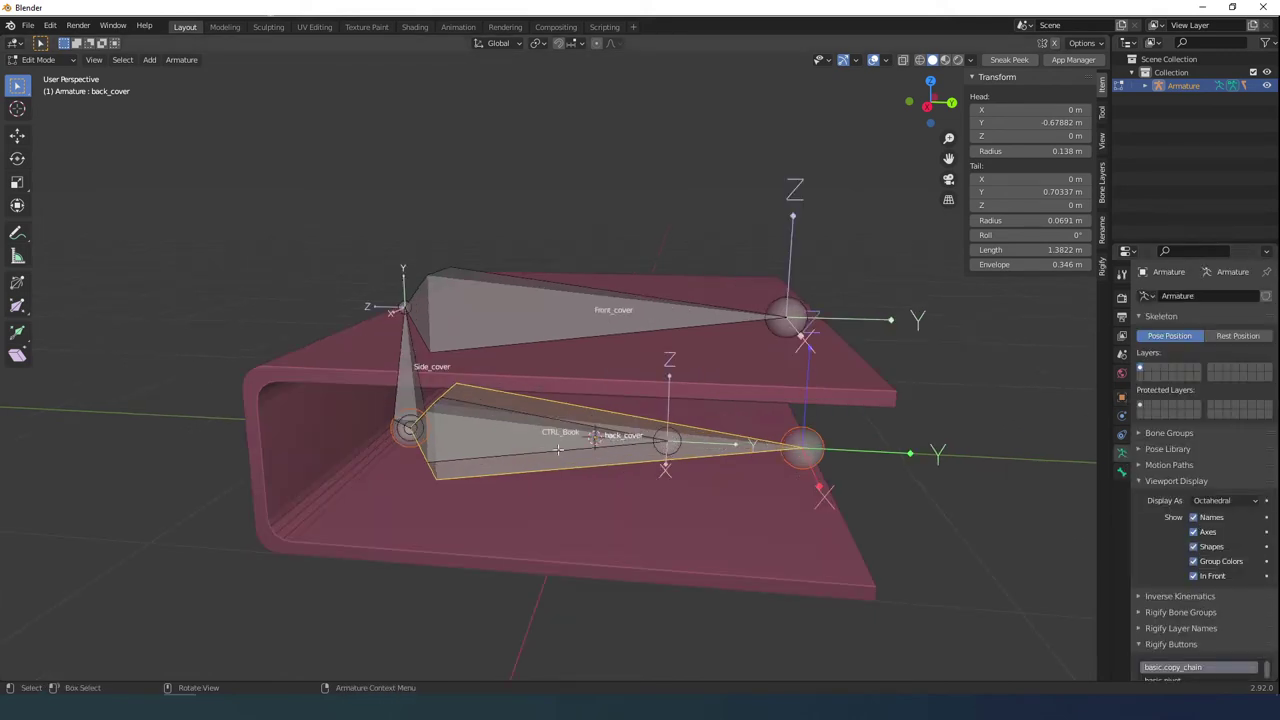
{"action": "key", "text": "Tab"}
{"action": "key", "text": "Tab"}
{"action": "key", "text": "ctrl+Tab"}
{"action": "left_click", "coordinate": [517, 450]}
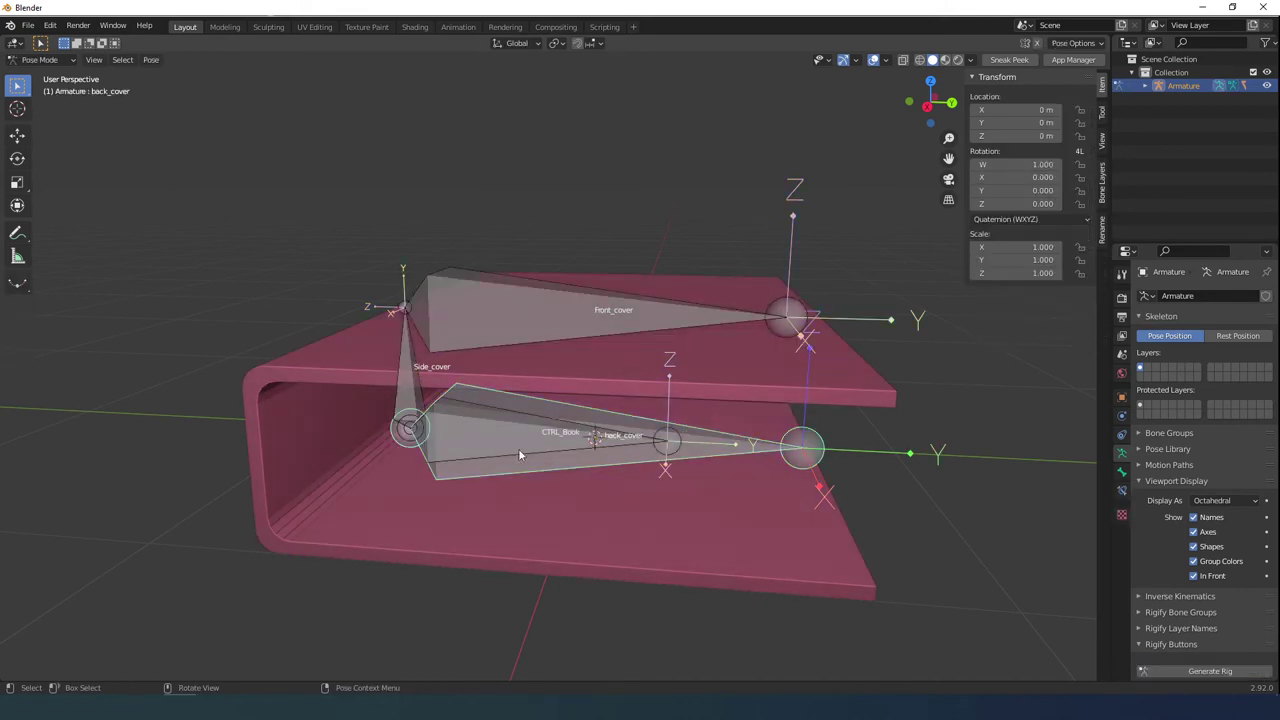
Step: Test moving and rotating the CTRL_Book bone, cancelling each transform
{"action": "left_click", "coordinate": [519, 448]}
{"action": "key", "text": "g"}
{"action": "right_click", "coordinate": [706, 446]}
{"action": "key", "text": "r"}
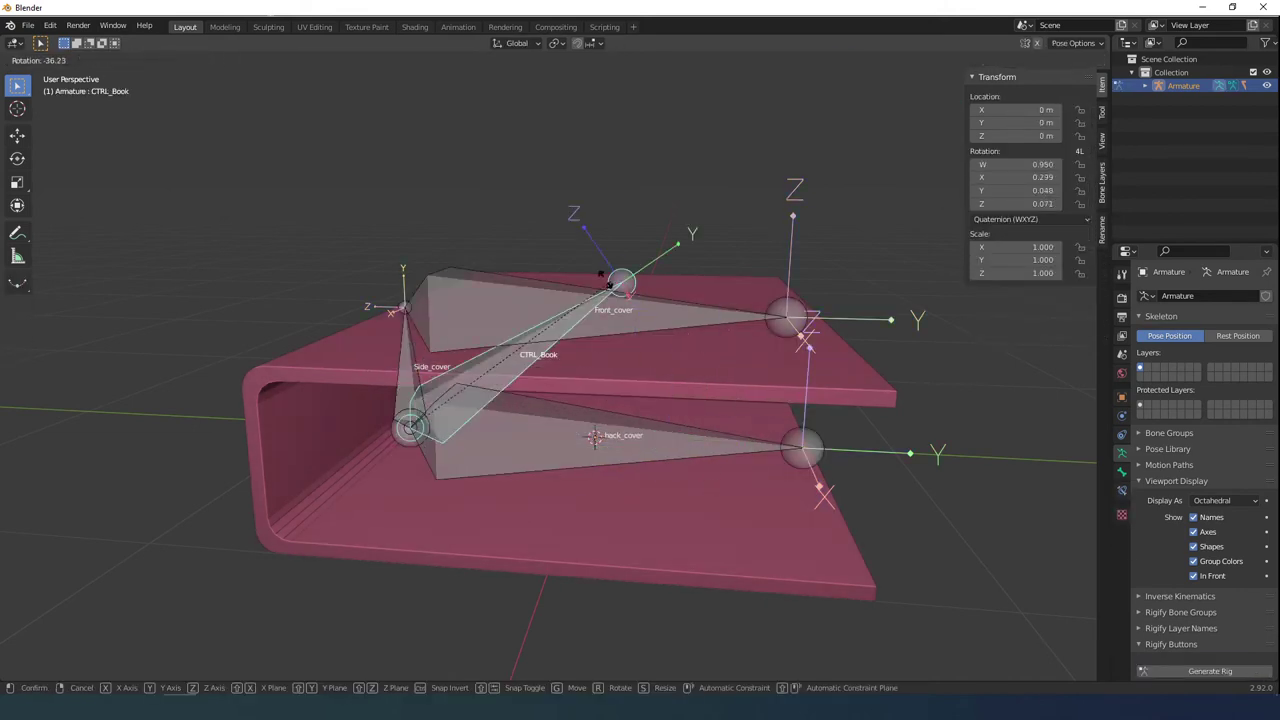
{"action": "right_click", "coordinate": [625, 440]}
{"action": "key", "text": "r"}
{"action": "right_click", "coordinate": [560, 470]}
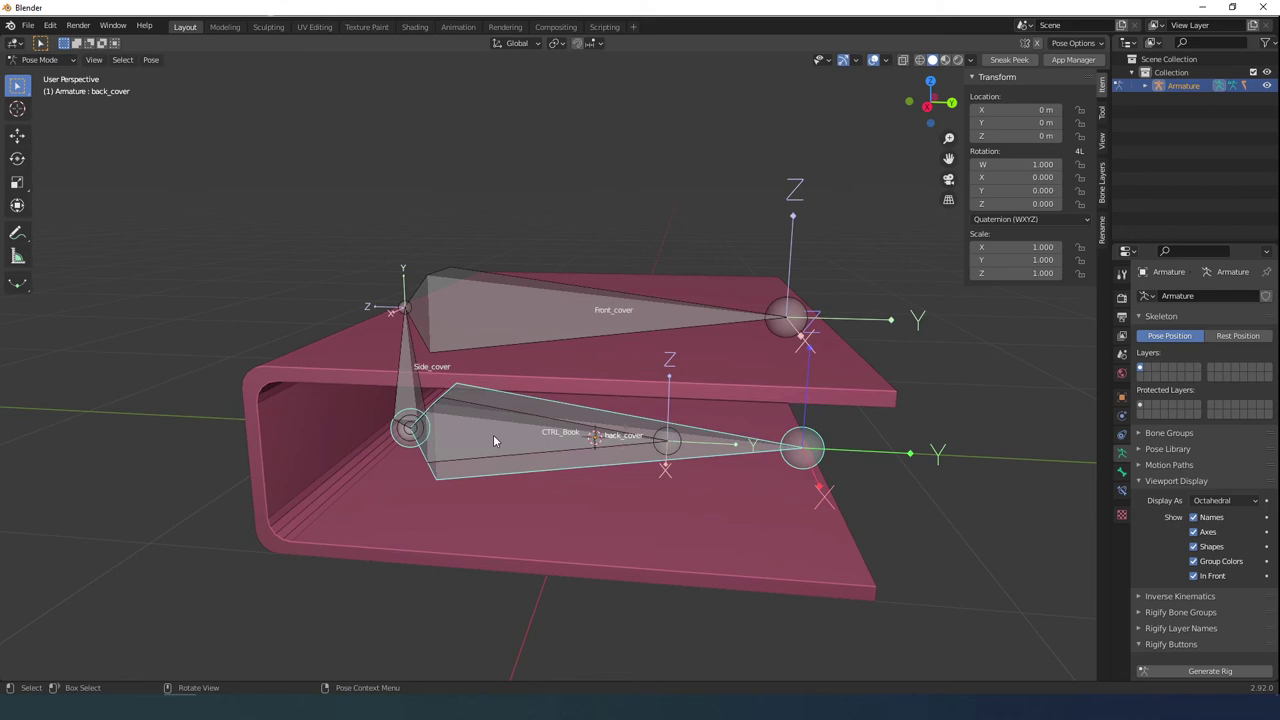
Step: Add a Copy Transforms constraint to the Side_cover bone with CTRL_Book as its target
{"action": "mouse_move", "coordinate": [561, 425]}
{"action": "middle_mouse_down"}
{"action": "mouse_move", "coordinate": [575, 421]}
{"action": "mouse_move", "coordinate": [566, 415]}
{"action": "middle_mouse_up"}
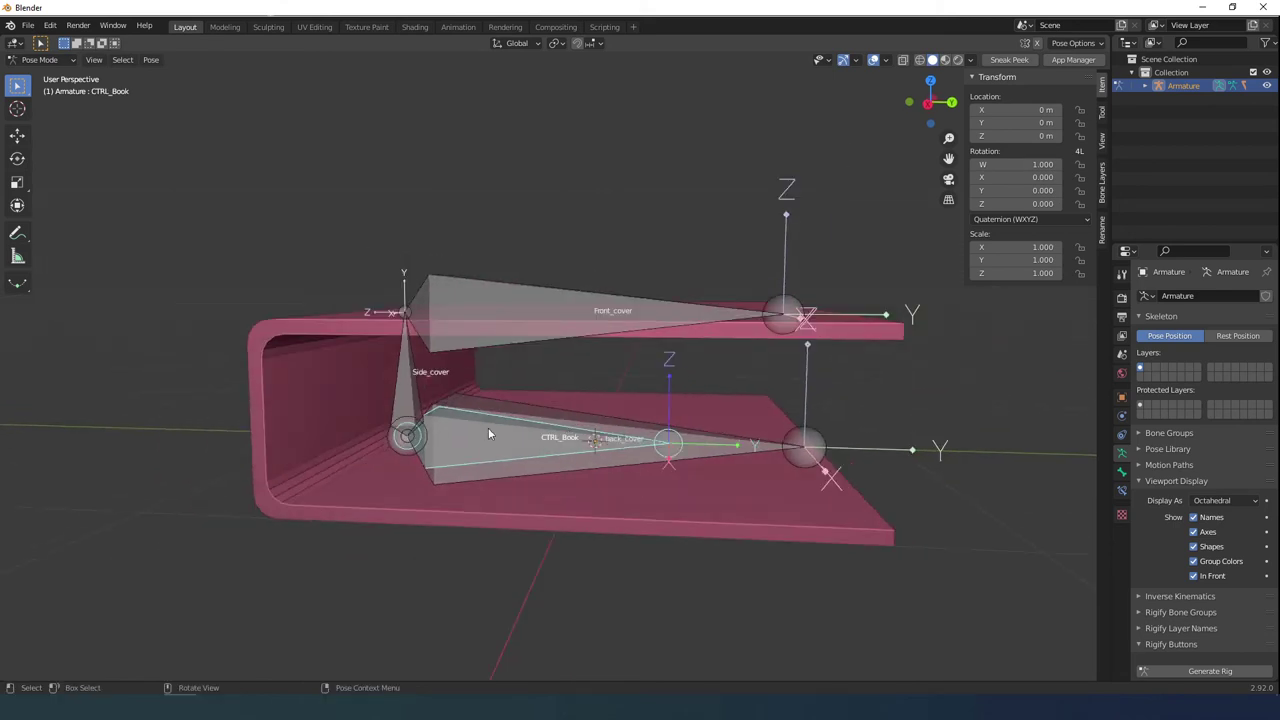
{"action": "left_click", "coordinate": [405, 387]}
{"action": "left_click", "coordinate": [502, 429]}
{"action": "left_click", "coordinate": [502, 429]}
{"action": "left_click", "coordinate": [414, 392], "text": "shift"}
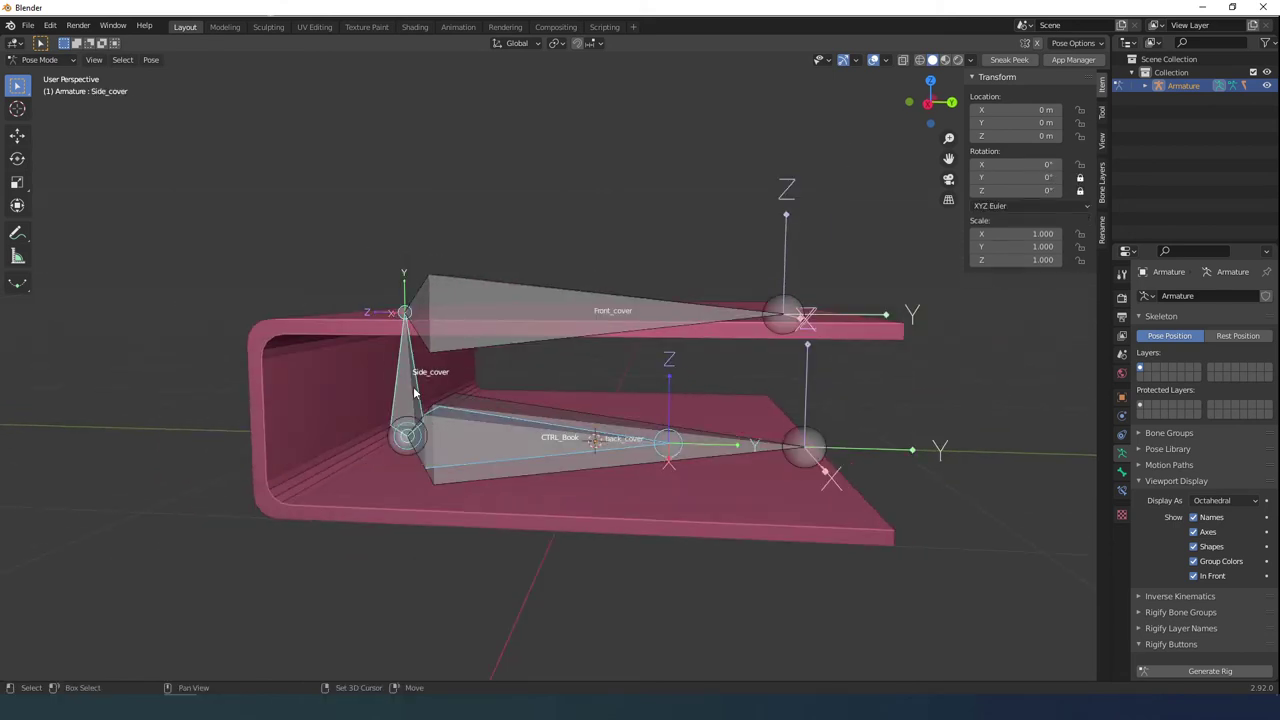
{"action": "key", "text": "shift+ctrl+c"}
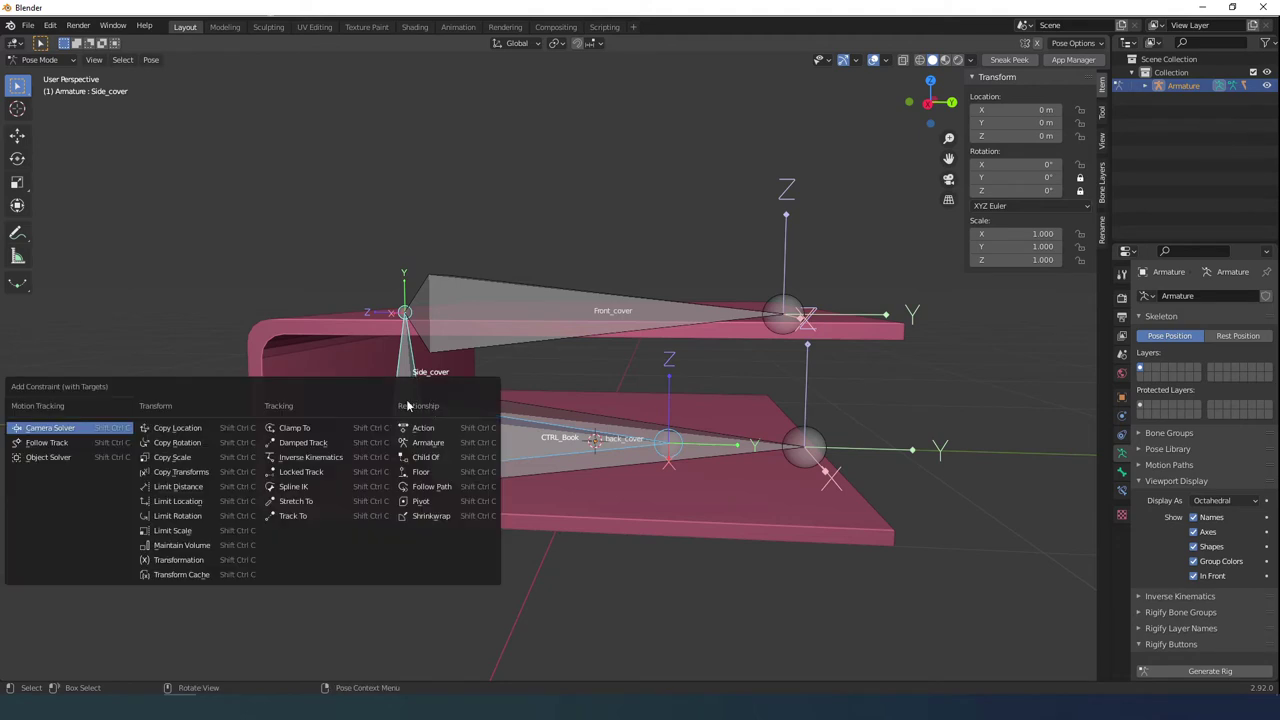
{"action": "left_click", "coordinate": [195, 479]}
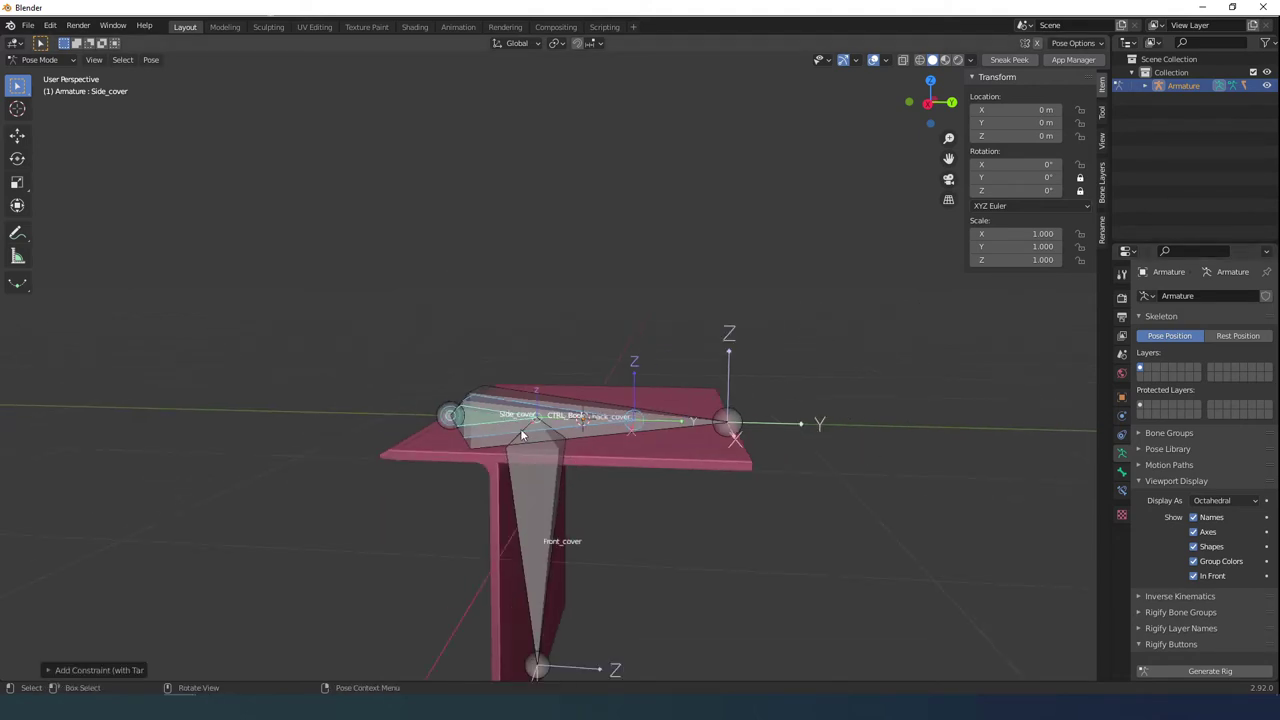
Step: Set both the target and owner of Side_cover's Copy Transforms constraint to Local Space
{"action": "left_click", "coordinate": [1121, 490]}
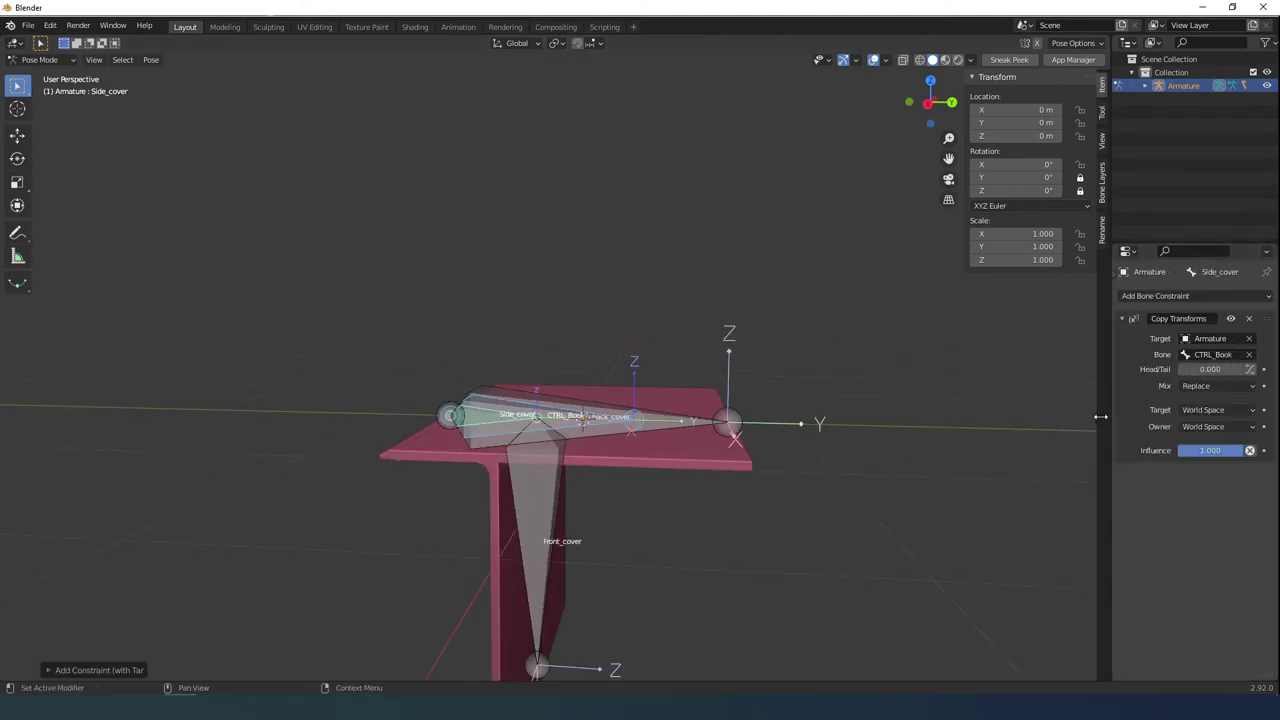
{"action": "left_click_drag", "start_coordinate": [1110, 424], "coordinate": [958, 424]}
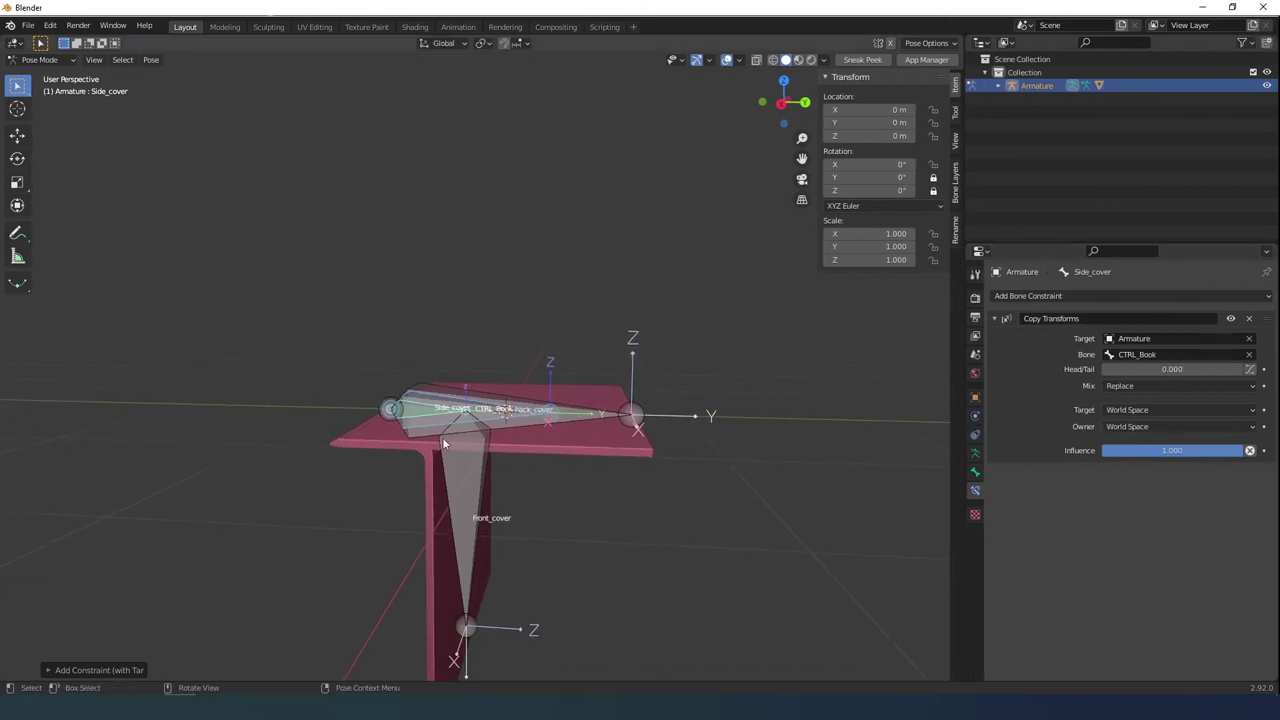
{"action": "left_click", "coordinate": [1130, 411]}
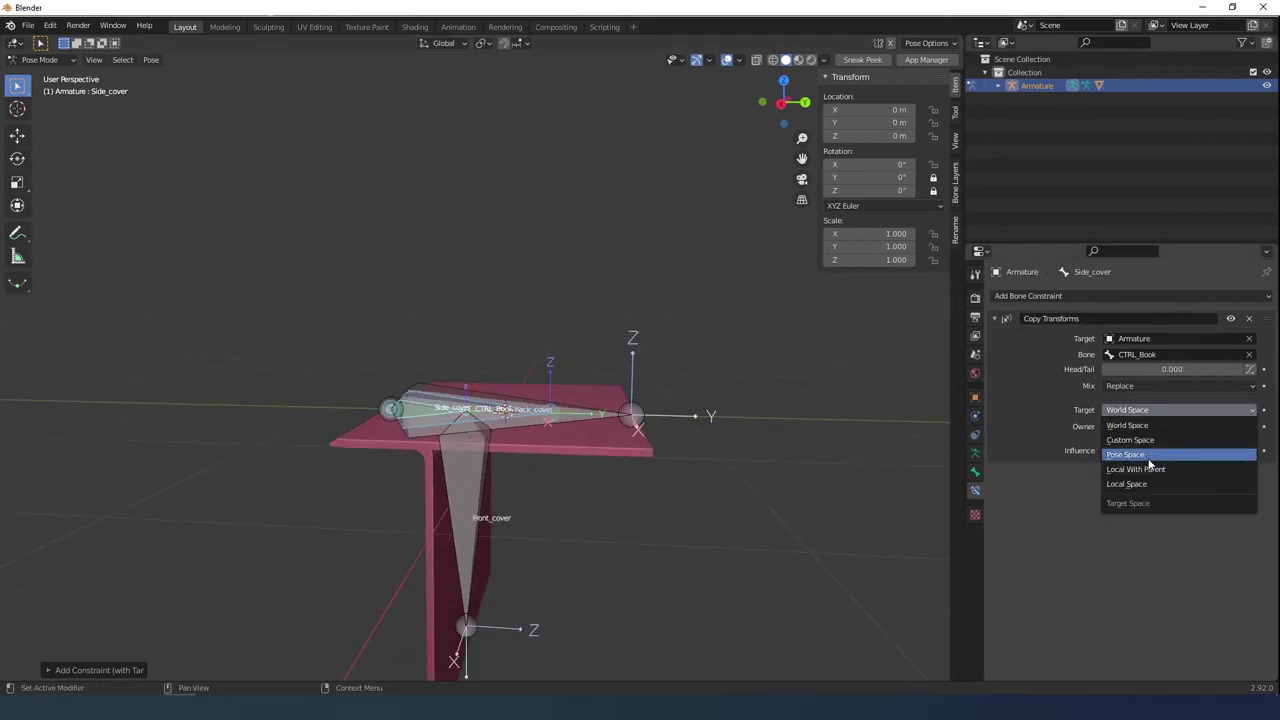
{"action": "left_click", "coordinate": [1146, 484]}
{"action": "left_click", "coordinate": [1140, 426]}
{"action": "left_click", "coordinate": [1140, 500]}
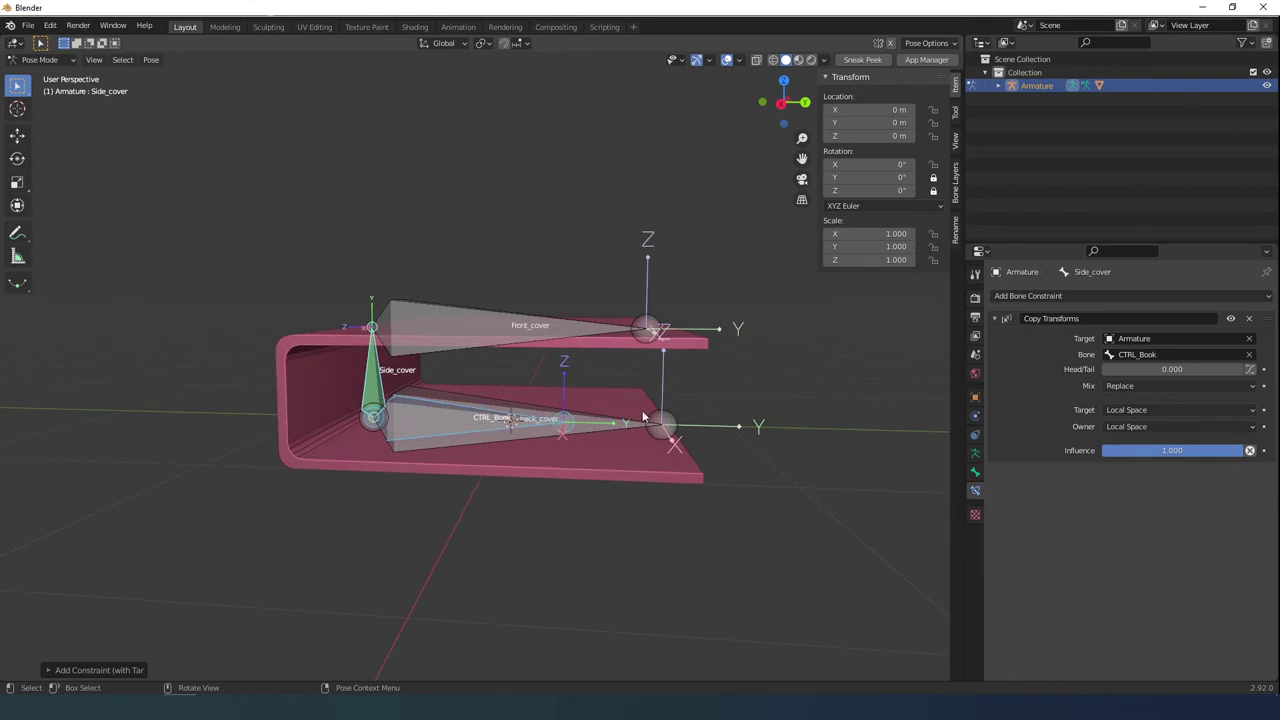
Step: Select the CTRL_Book bone, try rotating it and set its rotation mode to XYZ Euler
{"action": "left_click", "coordinate": [497, 430]}
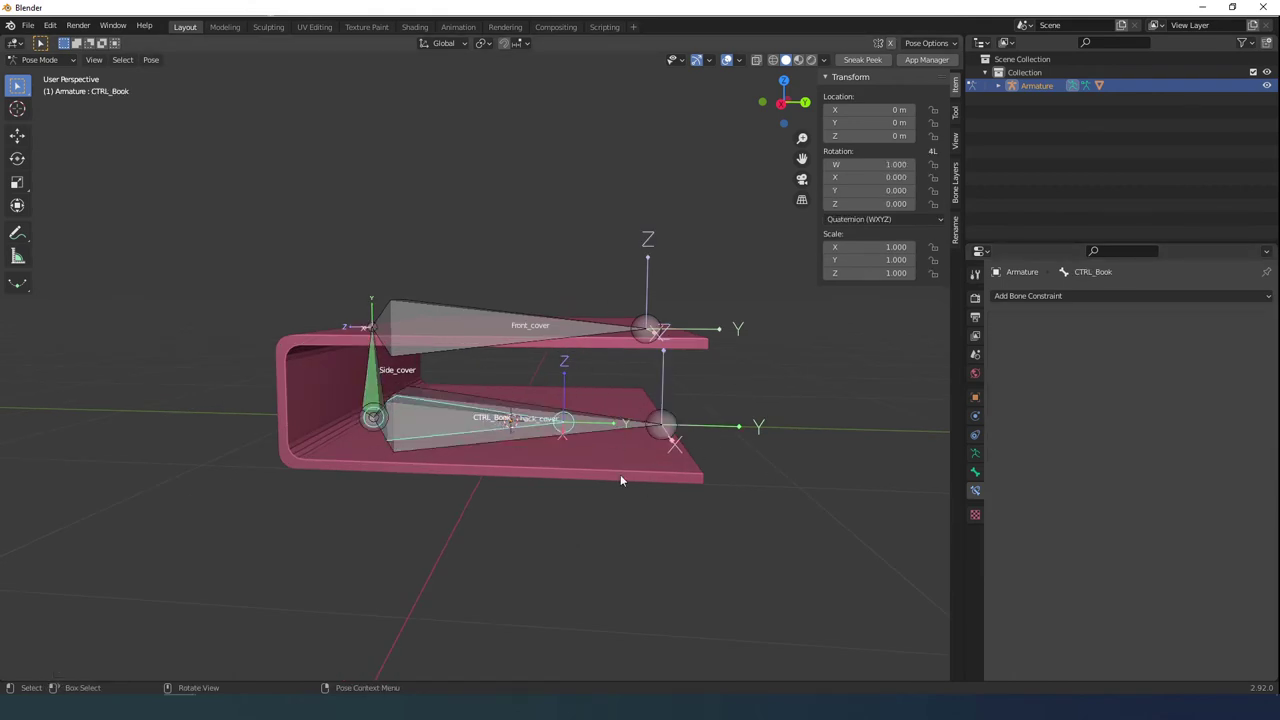
{"action": "middle_click_drag", "start_coordinate": [620, 474], "coordinate": [643, 443]}
{"action": "scroll", "coordinate": [643, 443], "scroll_direction": "down", "scroll_amount": 2}
{"action": "key", "text": "r"}
{"action": "right_click", "coordinate": [597, 375]}
{"action": "left_click", "coordinate": [858, 219]}
{"action": "left_click", "coordinate": [852, 250]}
{"action": "scroll", "coordinate": [688, 362], "scroll_direction": "up", "scroll_amount": 1}
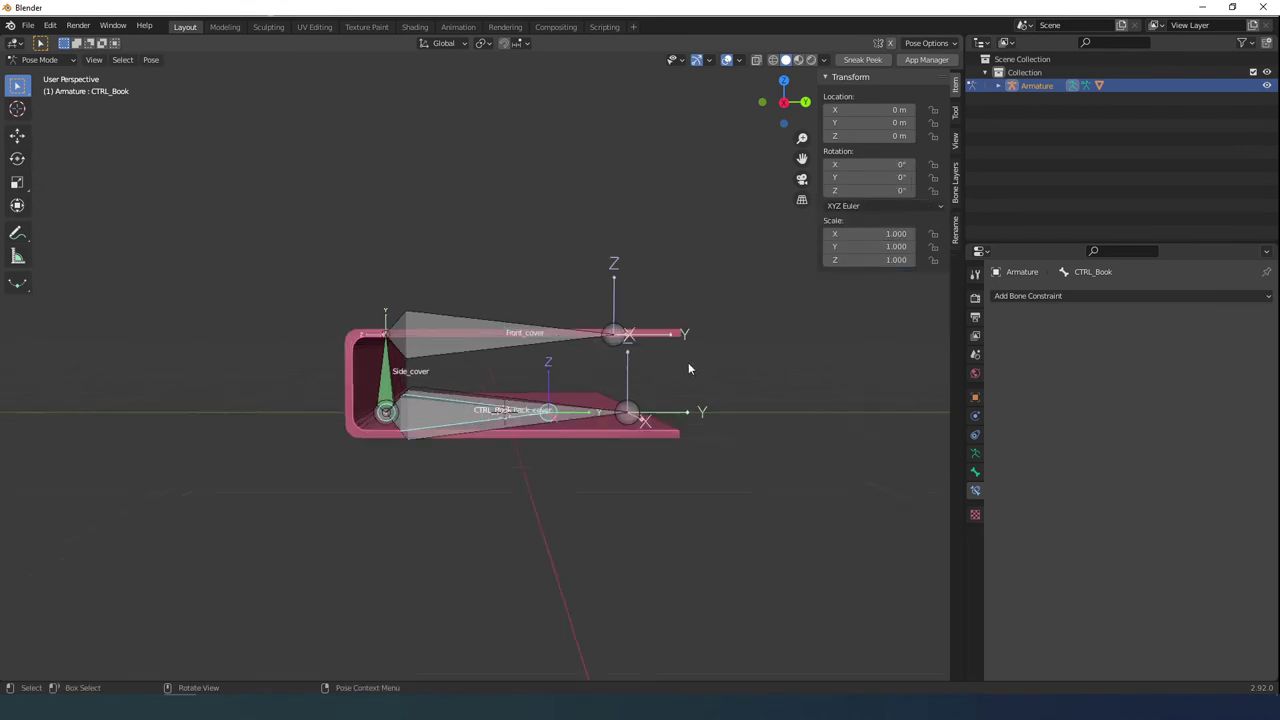
Step: Turn off Deform for the CTRL_Book bone
{"action": "middle_click_drag", "start_coordinate": [688, 369], "coordinate": [737, 471]}
{"action": "left_click", "coordinate": [975, 471]}
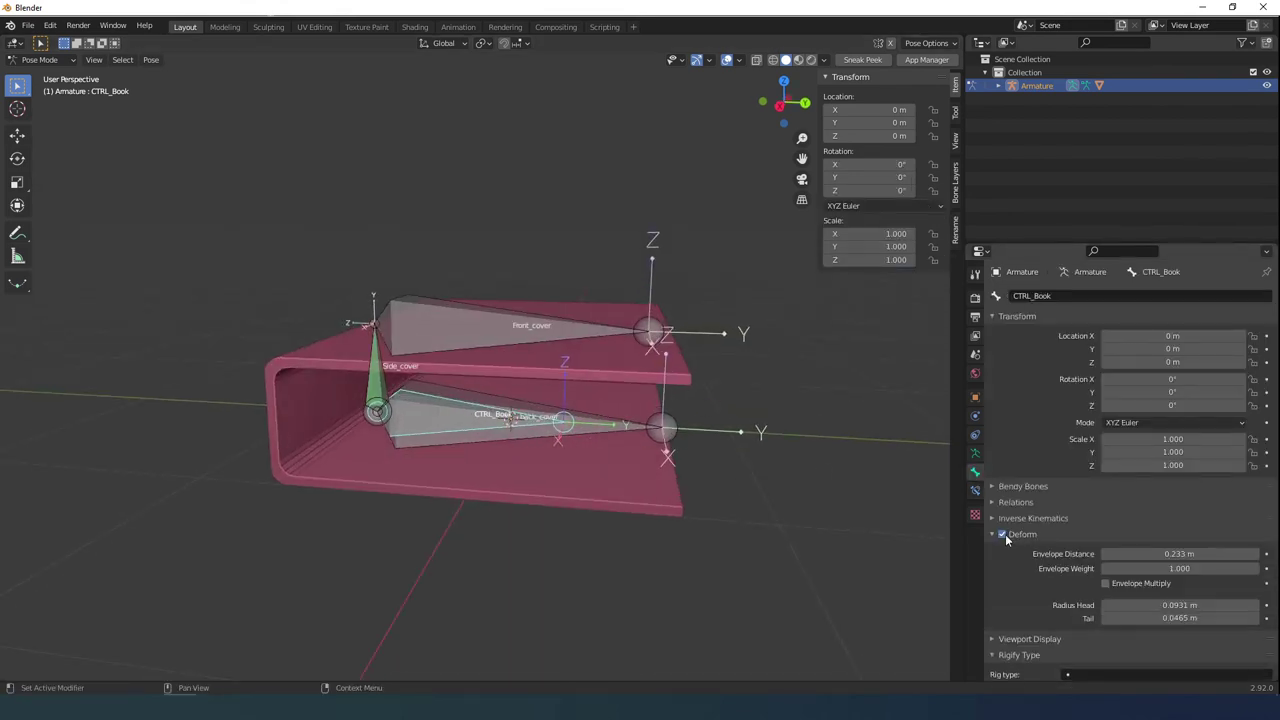
{"action": "left_click", "coordinate": [1003, 535]}
{"action": "left_click", "coordinate": [990, 534]}
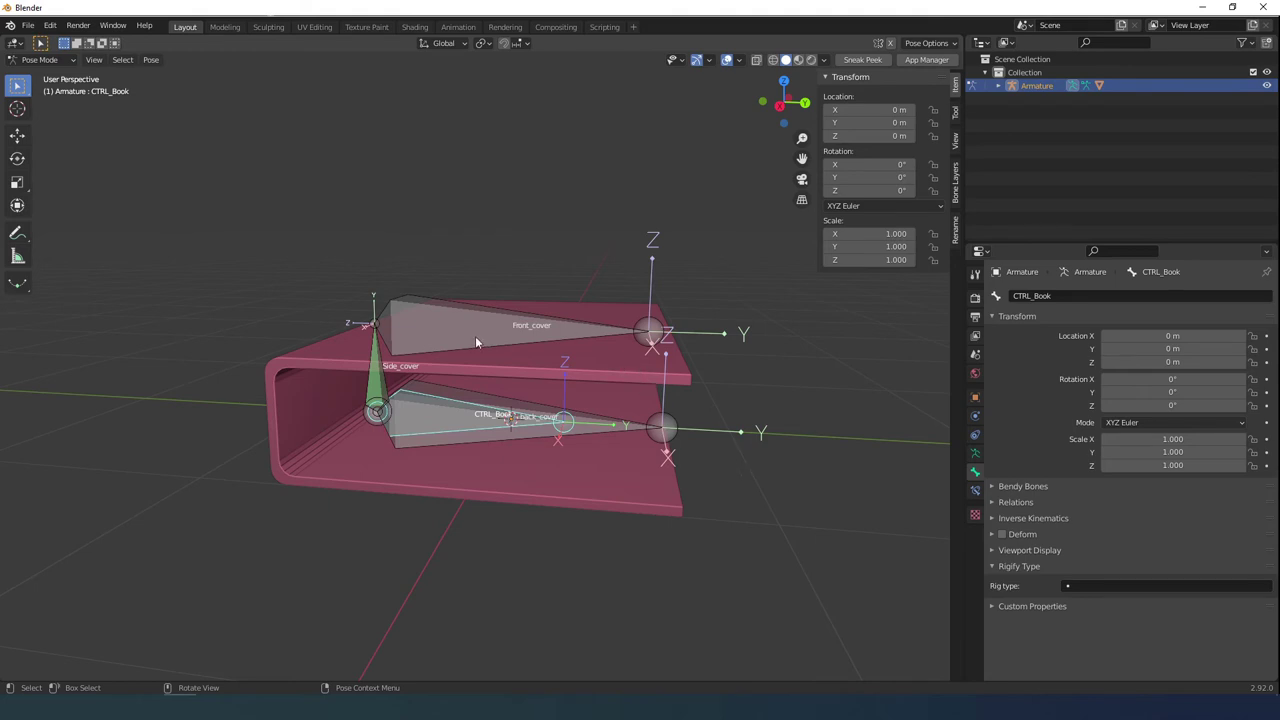
Step: Lock CTRL_Book's Y and Z rotation and test rotating the bone, cancelling each rotation
{"action": "key", "text": "r"}
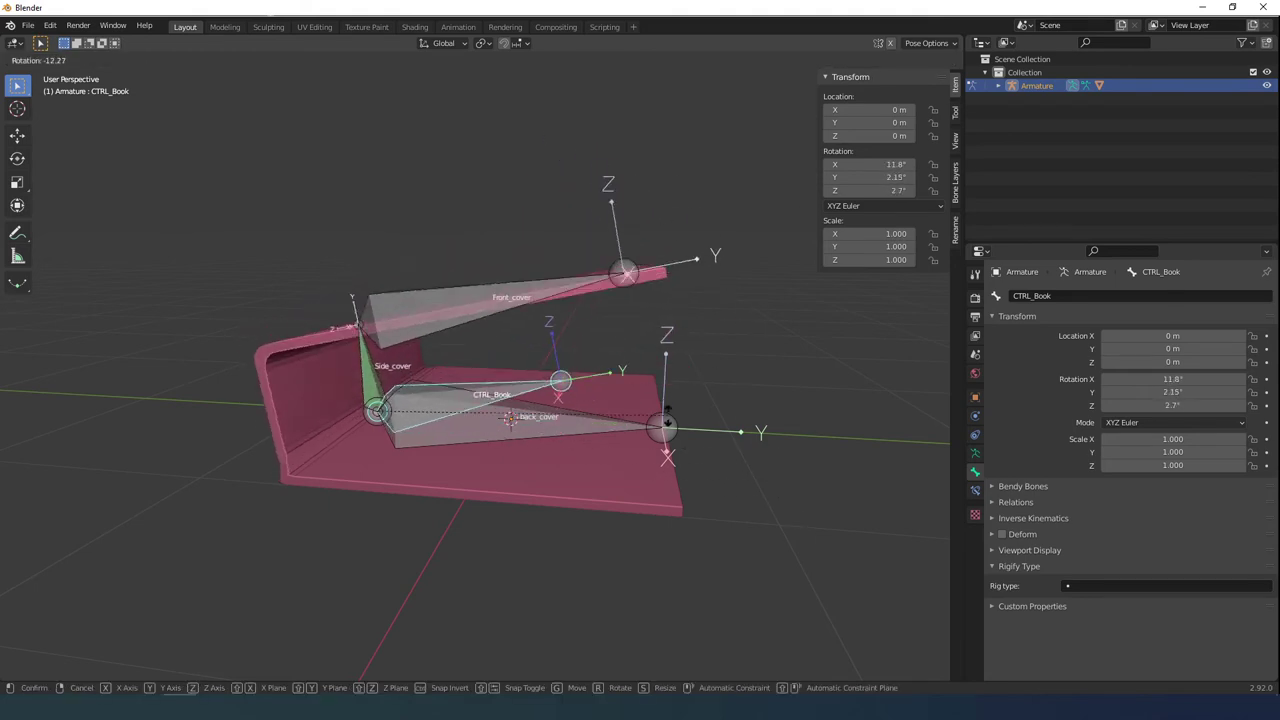
{"action": "key", "text": "Escape"}
{"action": "key", "text": "r"}
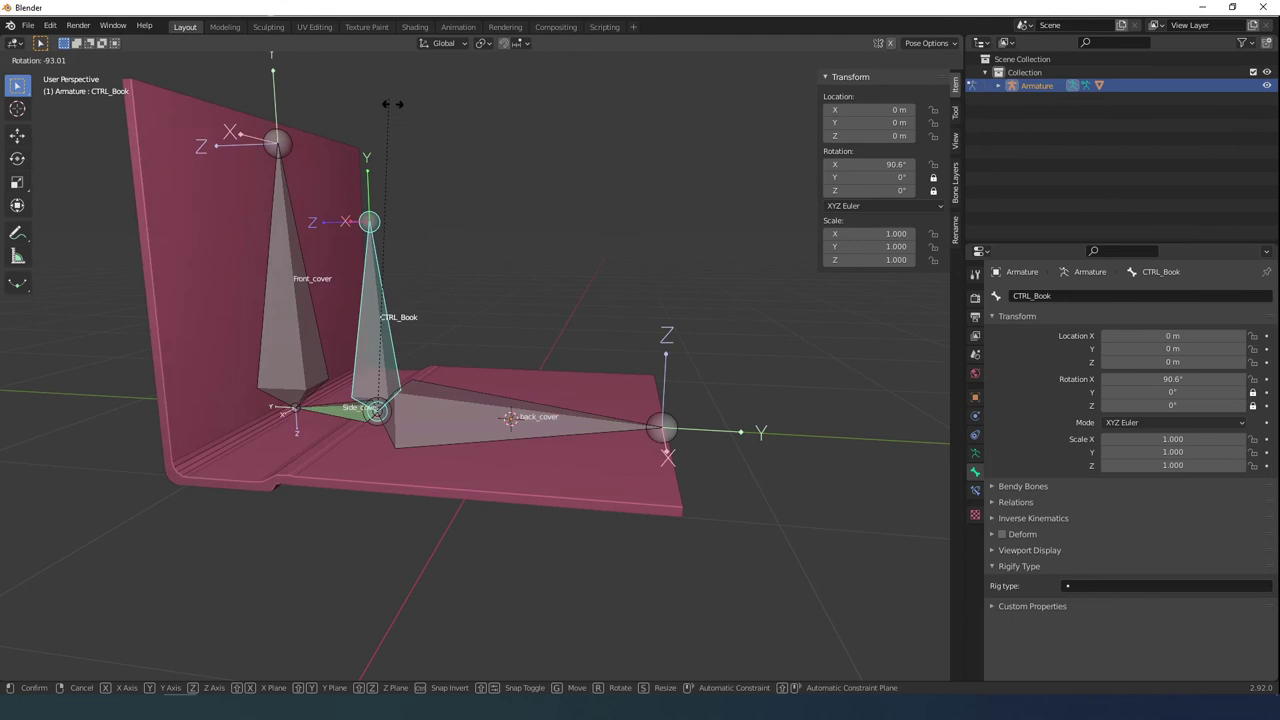
{"action": "key", "text": "Escape"}
Step: Add a Copy Transforms constraint to the Front_cover bone with CTRL_Book as its target
{"action": "middle_click_drag", "start_coordinate": [542, 362], "coordinate": [536, 364]}
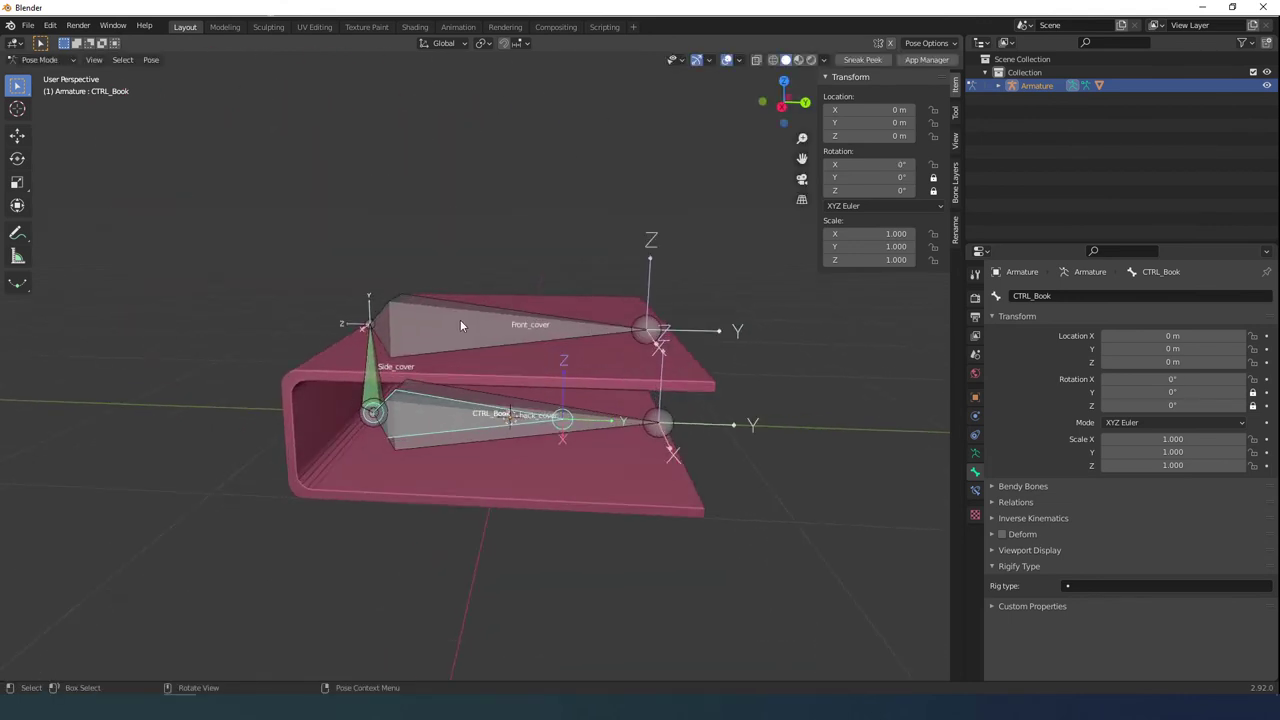
{"action": "left_click", "coordinate": [460, 325]}
{"action": "left_click", "coordinate": [481, 413]}
{"action": "left_click", "coordinate": [519, 325], "text": "shift"}
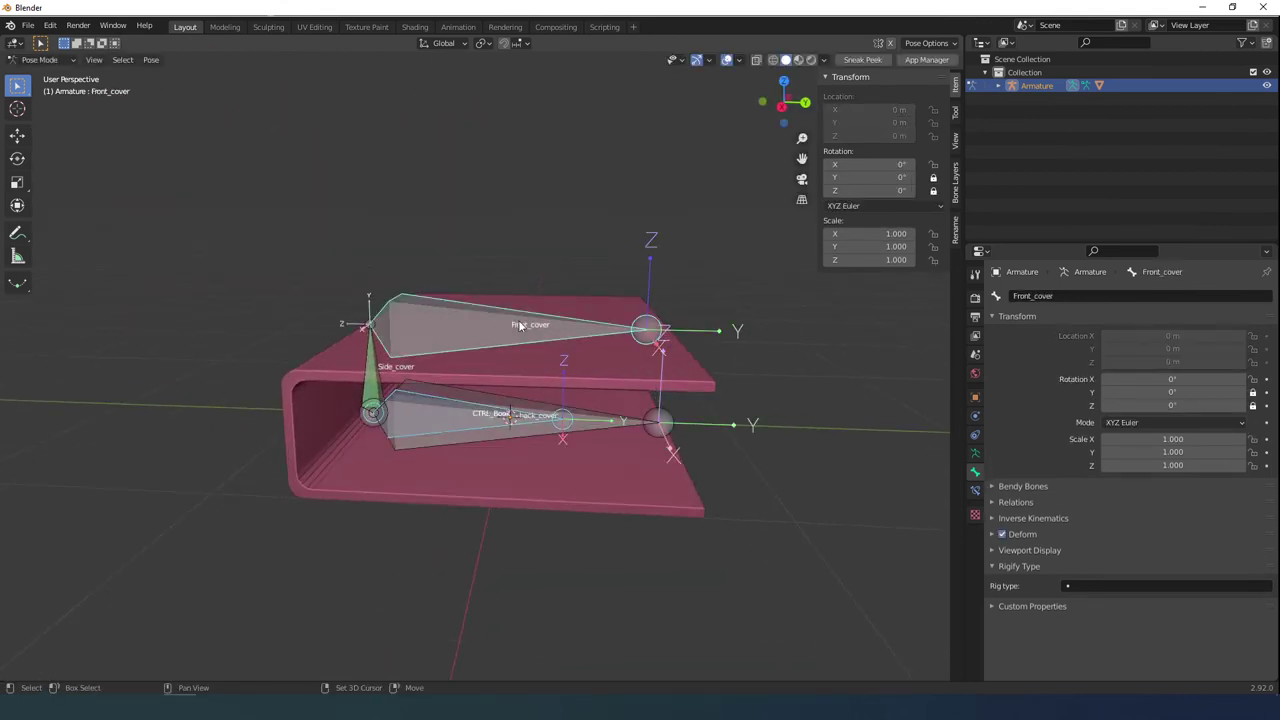
{"action": "key", "text": "ctrl+shift+c"}
{"action": "left_click", "coordinate": [520, 325]}
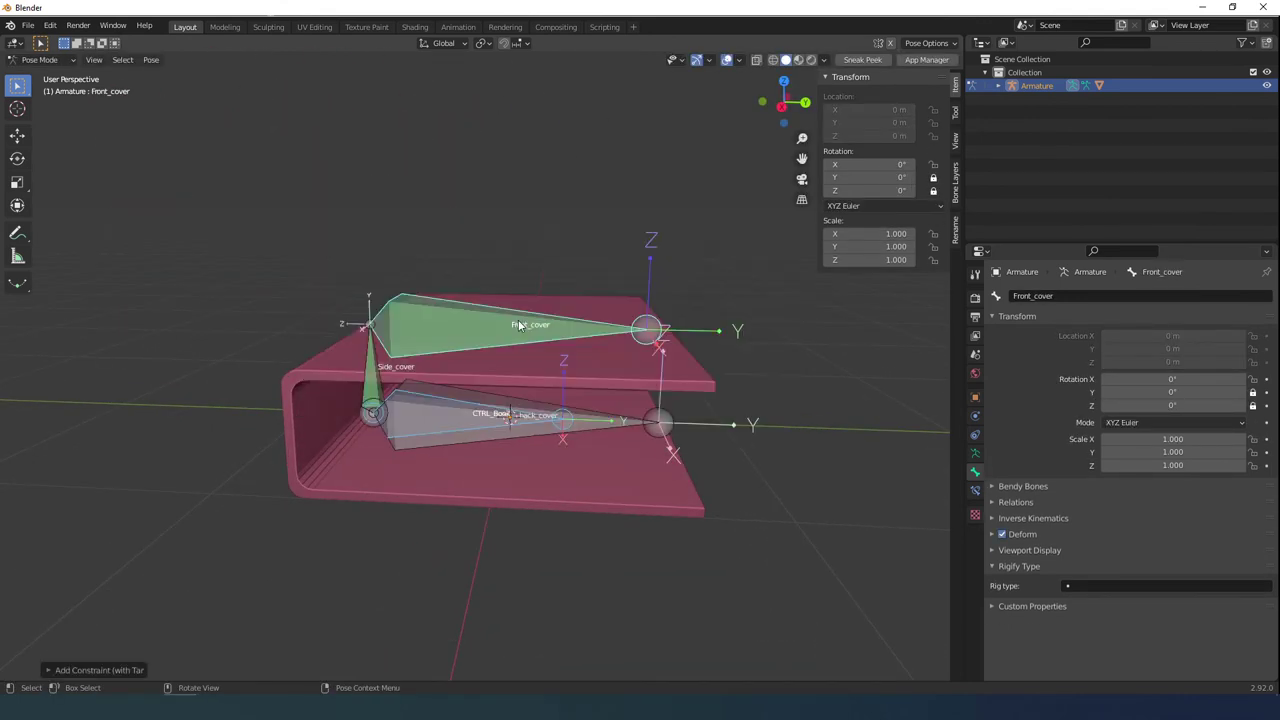
Step: Set both the target and owner of Front_cover's Copy Transforms constraint to Local Space
{"action": "left_click", "coordinate": [975, 490]}
{"action": "left_click", "coordinate": [1135, 410]}
{"action": "left_click", "coordinate": [1132, 484]}
{"action": "left_click", "coordinate": [1130, 426]}
{"action": "left_click", "coordinate": [1136, 500]}
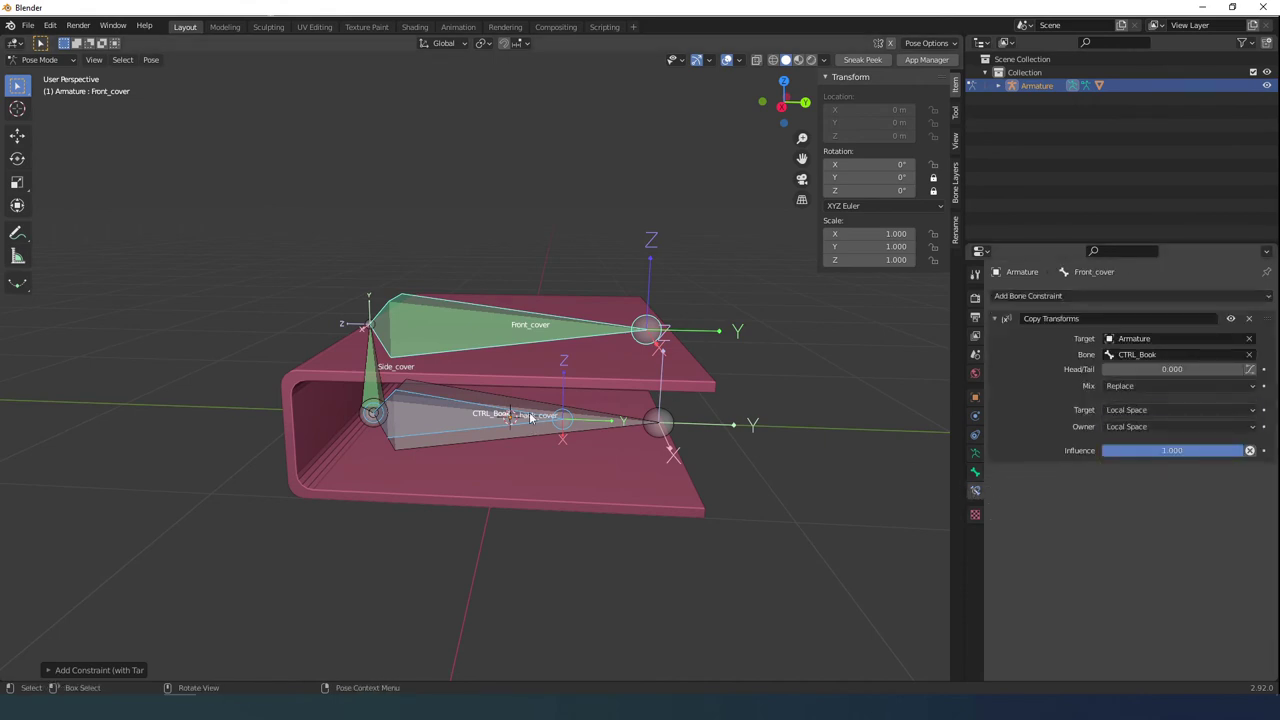
Step: Check the constrained cover bones by rotating CTRL_Book, cancelling each rotation
{"action": "left_click", "coordinate": [530, 415]}
{"action": "left_click", "coordinate": [528, 416]}
{"action": "left_click", "coordinate": [367, 382]}
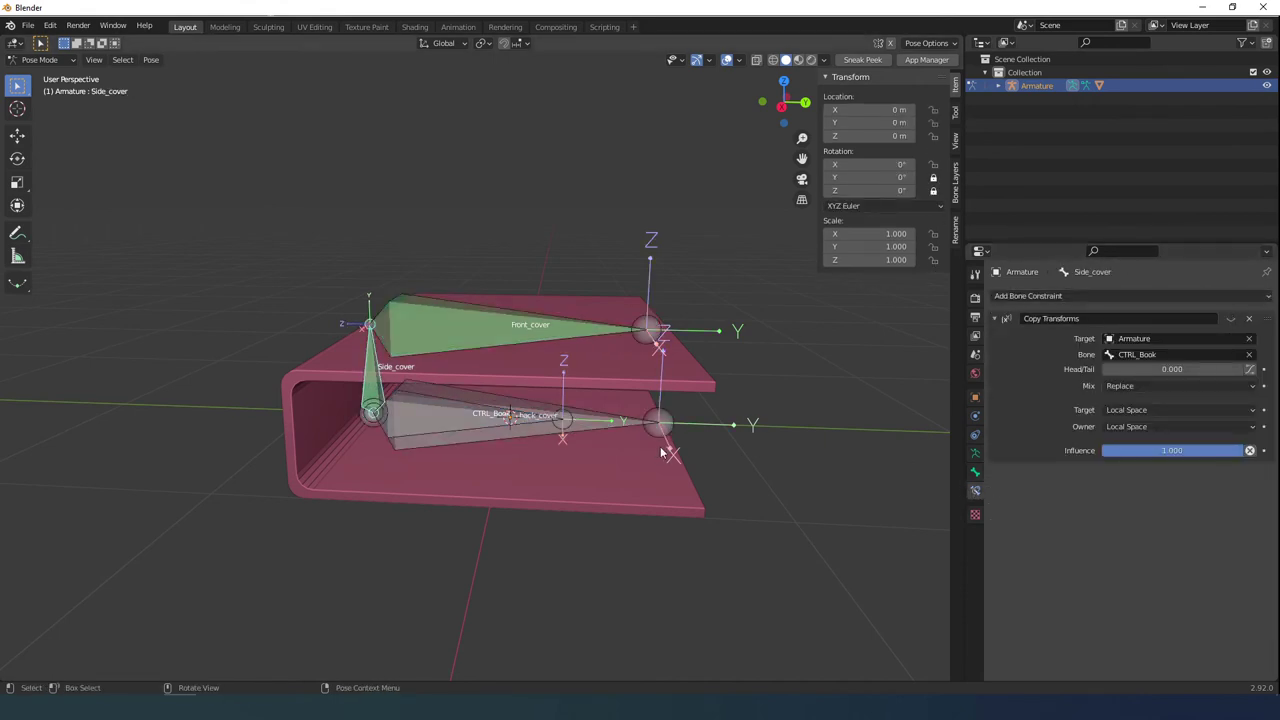
{"action": "left_click", "coordinate": [606, 405]}
{"action": "scroll", "coordinate": [668, 460], "scroll_direction": "down", "scroll_amount": 2}
{"action": "key", "text": "r"}
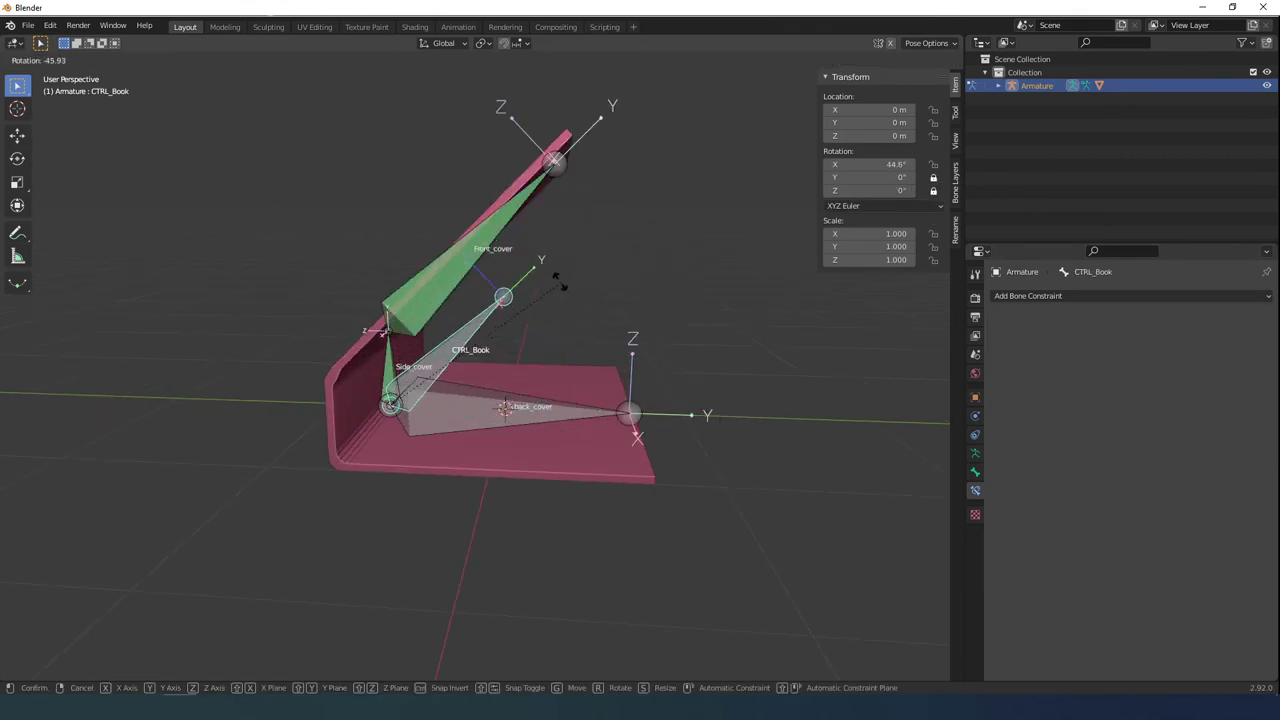
{"action": "right_click", "coordinate": [590, 372]}
{"action": "left_click", "coordinate": [390, 388]}
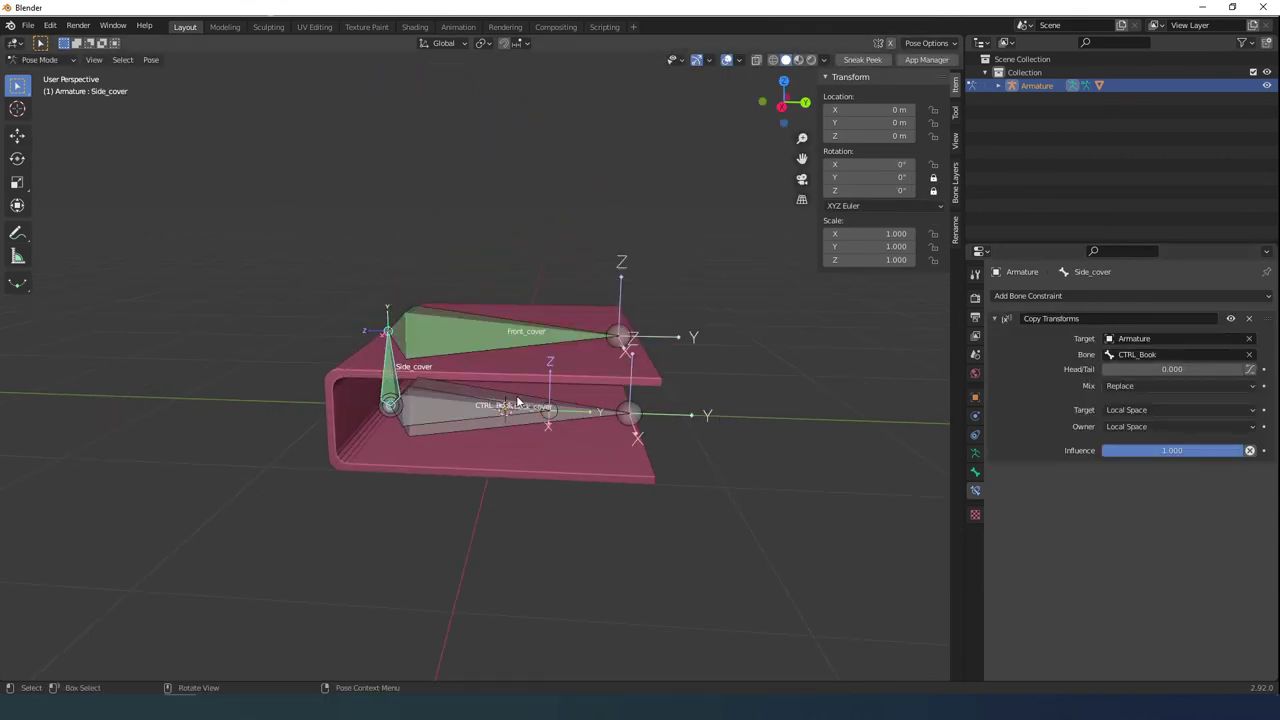
{"action": "left_click", "coordinate": [592, 418]}
{"action": "key", "text": "r"}
{"action": "key", "text": "Escape"}
{"action": "scroll", "coordinate": [518, 307], "scroll_direction": "down", "scroll_amount": 3}
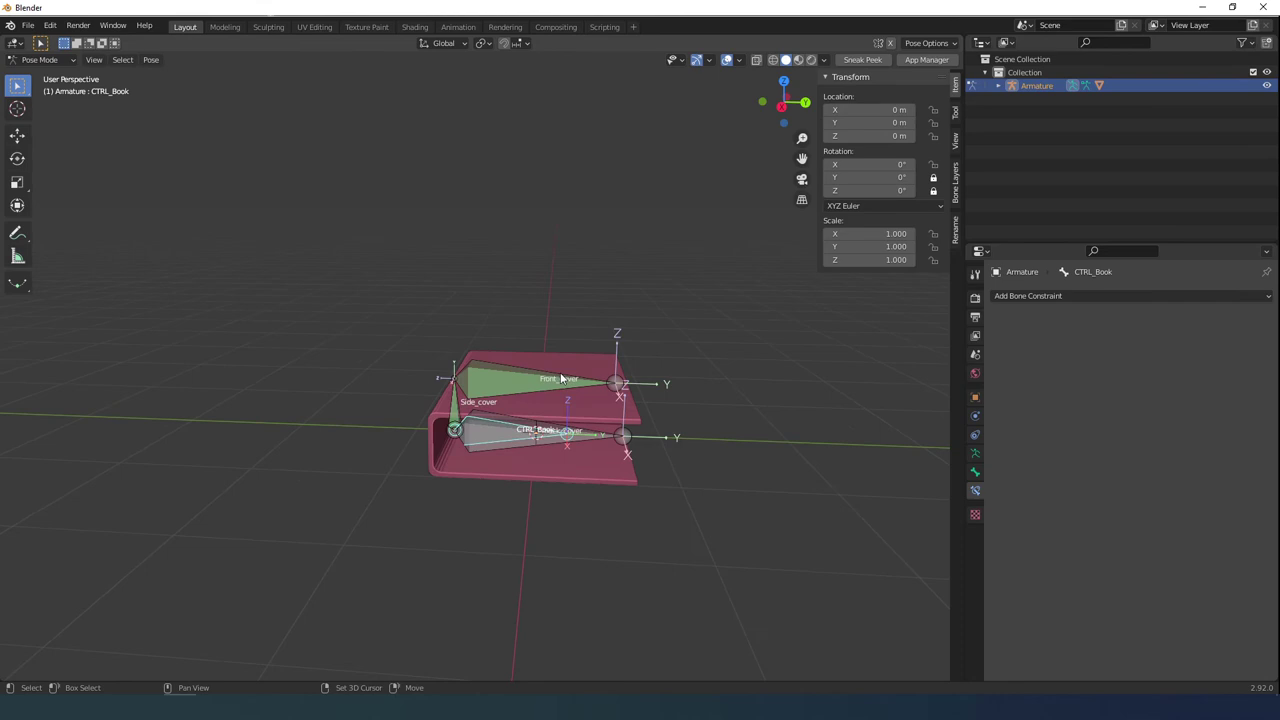
Step: Preview the cover opening without viewport overlays by rotating CTRL_Book, cancel the rotation and show the overlays again
{"action": "left_click", "coordinate": [727, 61]}
{"action": "middle_click_drag", "start_coordinate": [707, 361], "coordinate": [672, 362]}
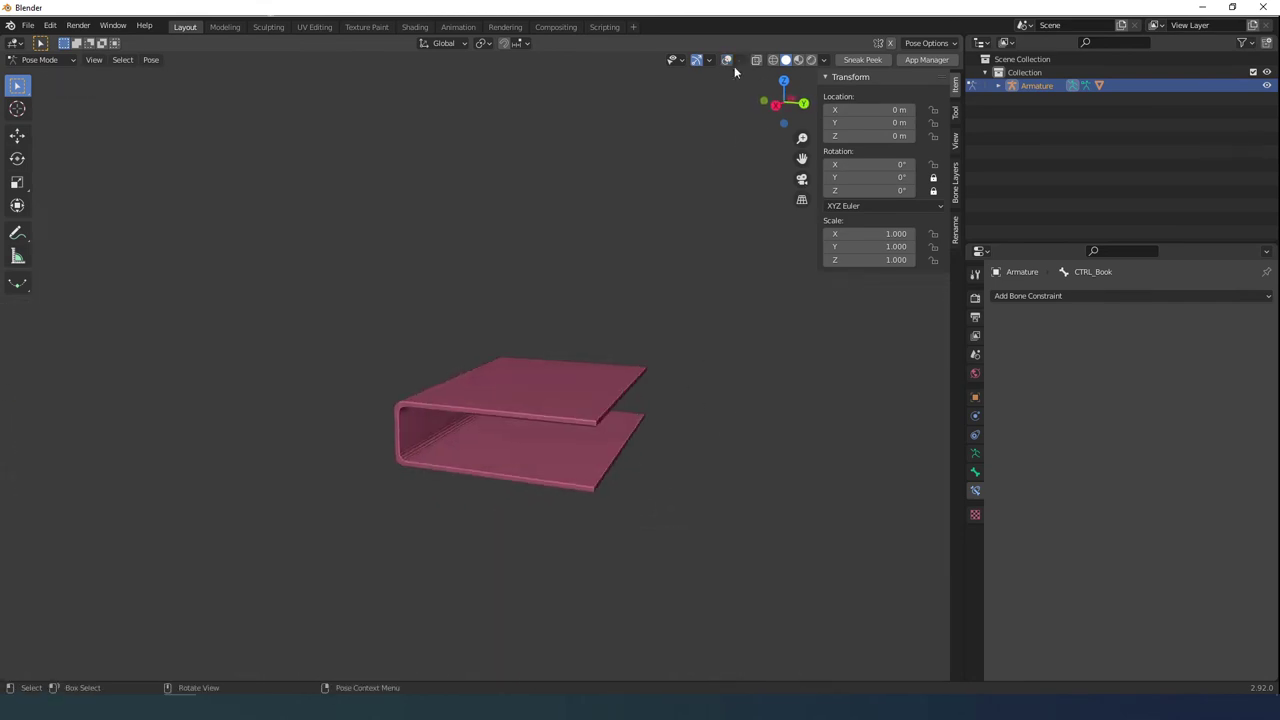
{"action": "left_click", "coordinate": [729, 61]}
{"action": "left_click", "coordinate": [727, 61]}
{"action": "key", "text": "r"}
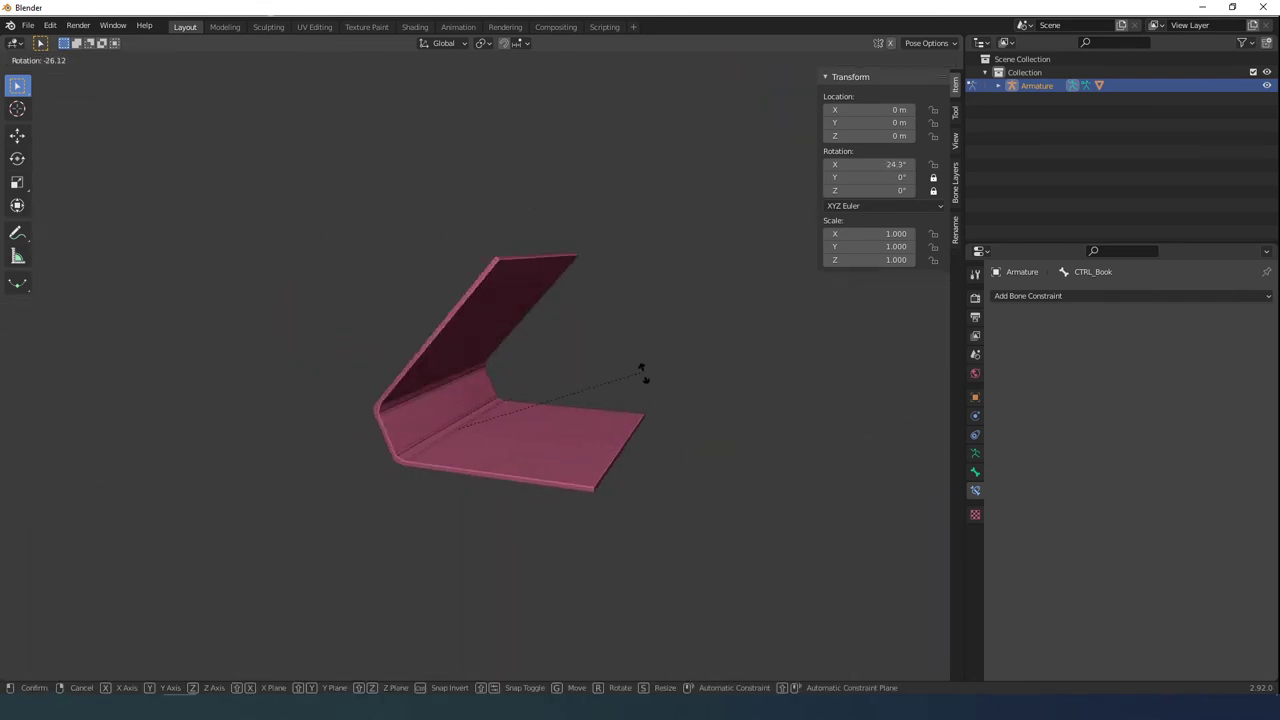
{"action": "right_click", "coordinate": [648, 410]}
{"action": "left_click", "coordinate": [727, 61]}
Step: Select the back_cover bone and switch the armature to Edit Mode
{"action": "scroll", "coordinate": [560, 440], "scroll_direction": "up", "scroll_amount": 3}
{"action": "left_click", "coordinate": [556, 445]}
{"action": "middle_click_drag", "start_coordinate": [540, 447], "coordinate": [570, 448]}
{"action": "key", "text": "Tab"}
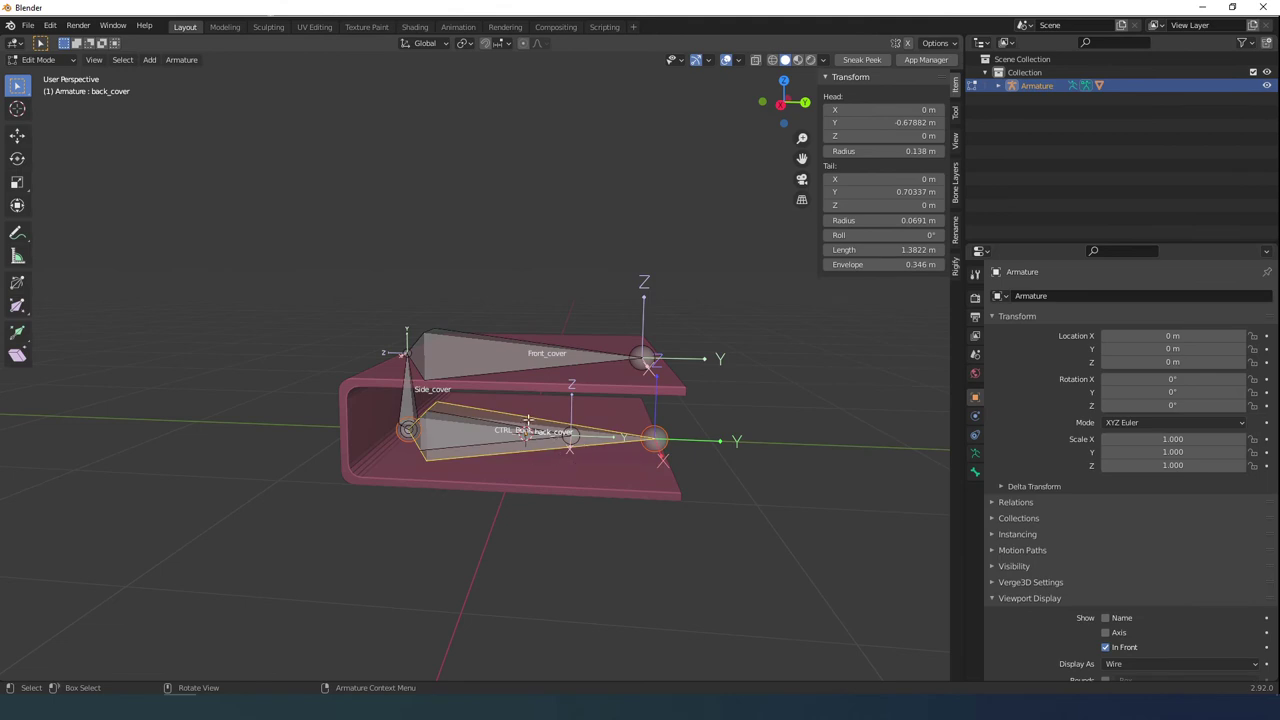
{"action": "middle_click_drag", "start_coordinate": [528, 420], "coordinate": [634, 432]}
{"action": "key", "text": "r"}
{"action": "key", "text": "Escape"}
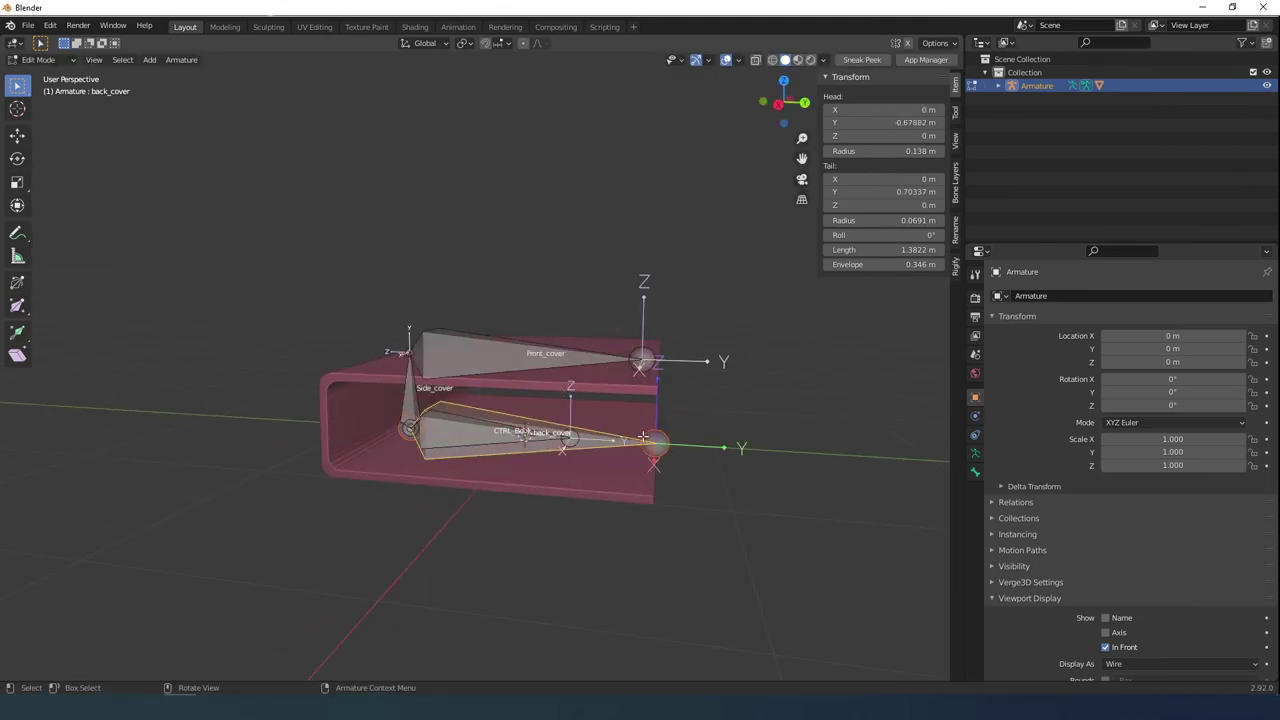
Step: Duplicate the back_cover bone in place and rename the copy Root_Book
{"action": "left_click", "coordinate": [503, 432]}
{"action": "key", "text": "shift+d"}
{"action": "key", "text": "Escape"}
{"action": "left_click", "coordinate": [978, 456]}
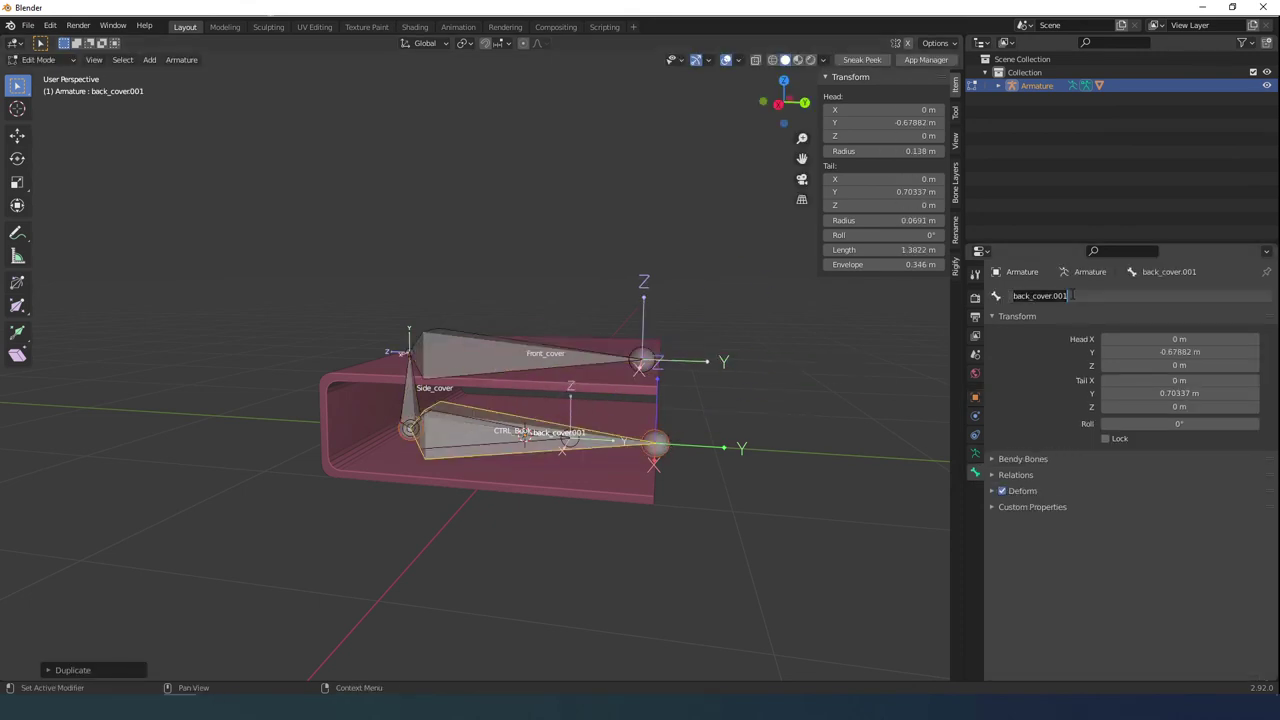
{"action": "key", "text": "Return"}
Step: Lengthen the Root_Book bone to about 1.65 m by extending its tail along the Y axis
{"action": "left_click", "coordinate": [658, 444]}
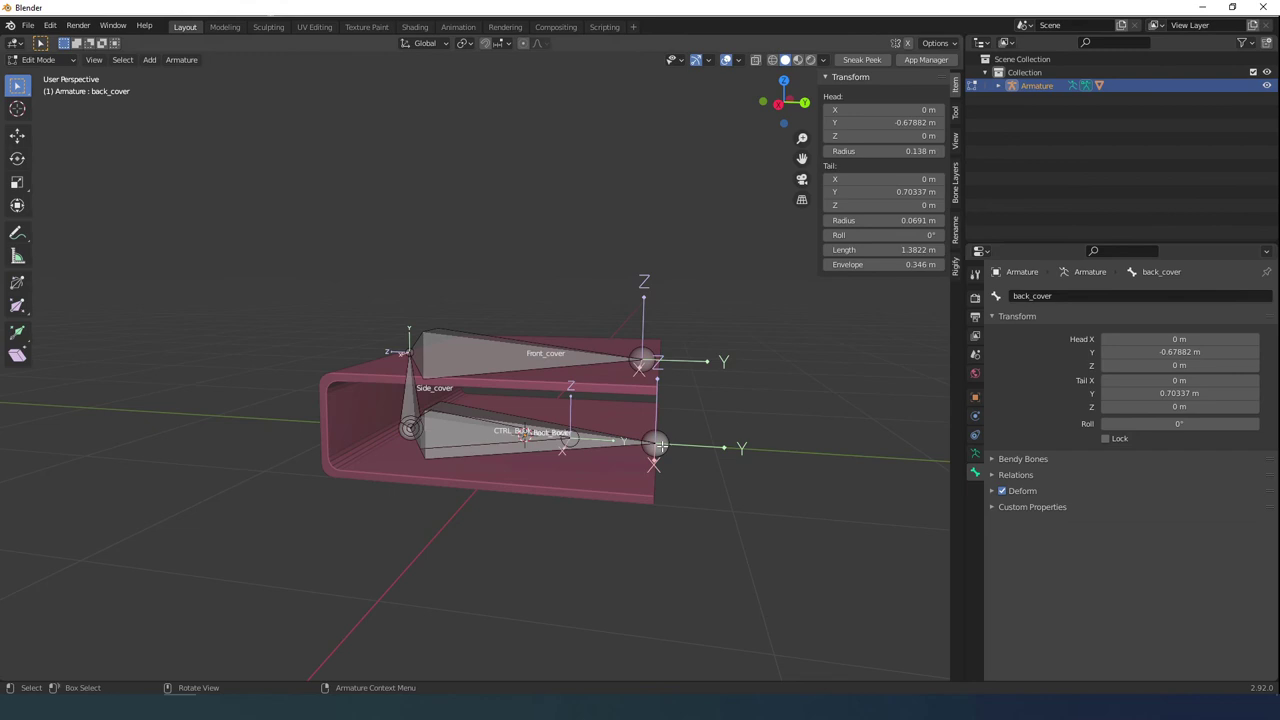
{"action": "key", "text": "s"}
{"action": "key", "text": "Return"}
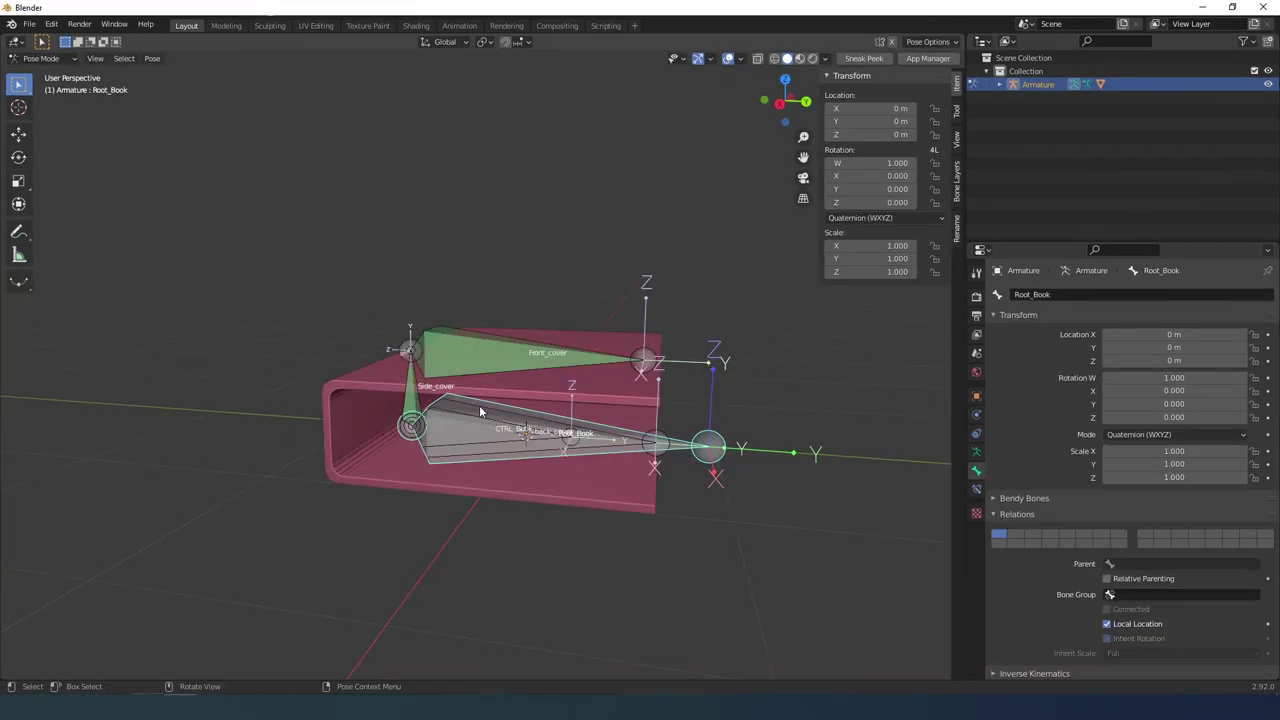
Step: Parent the Front_cover bone to the Side_cover bone as Connected in Edit Mode
{"action": "left_click", "coordinate": [420, 394]}
{"action": "key", "text": "ctrl+p"}
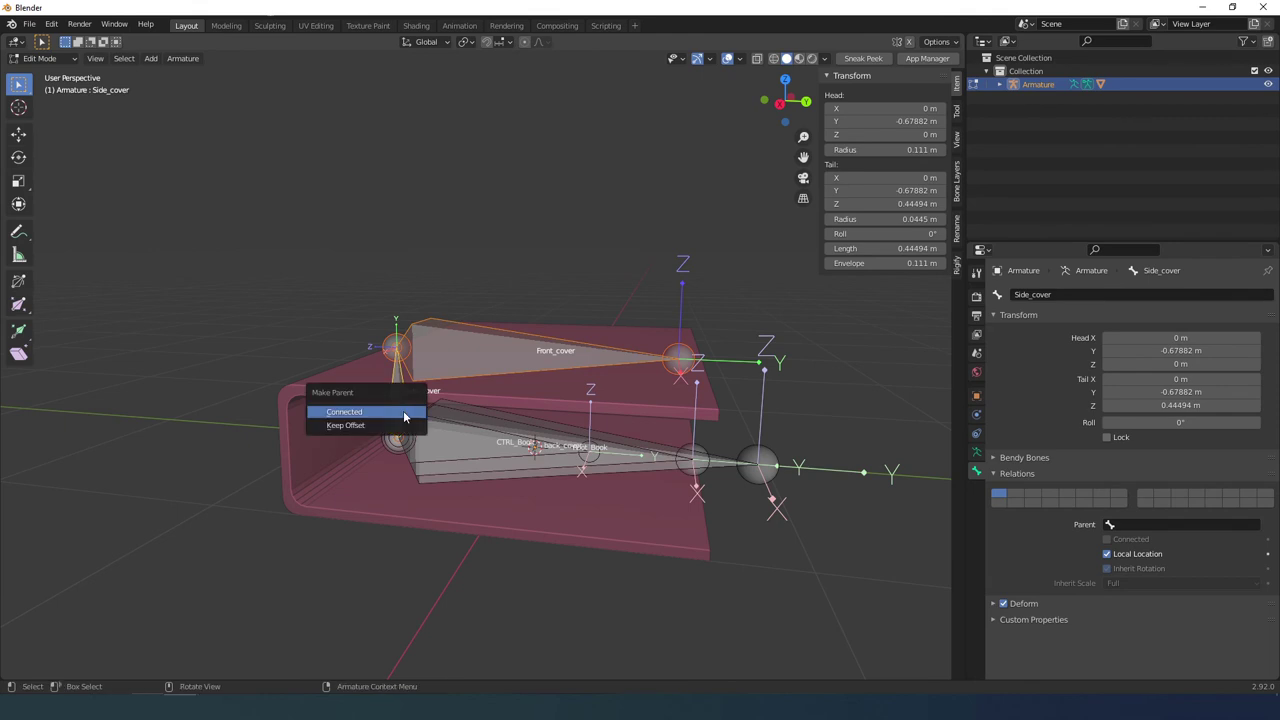
{"action": "left_click", "coordinate": [405, 416]}
Step: Hide the Root_Book bone and parent the Side_cover bone to back_cover with Keep Offset
{"action": "left_click", "coordinate": [699, 466], "text": "shift"}
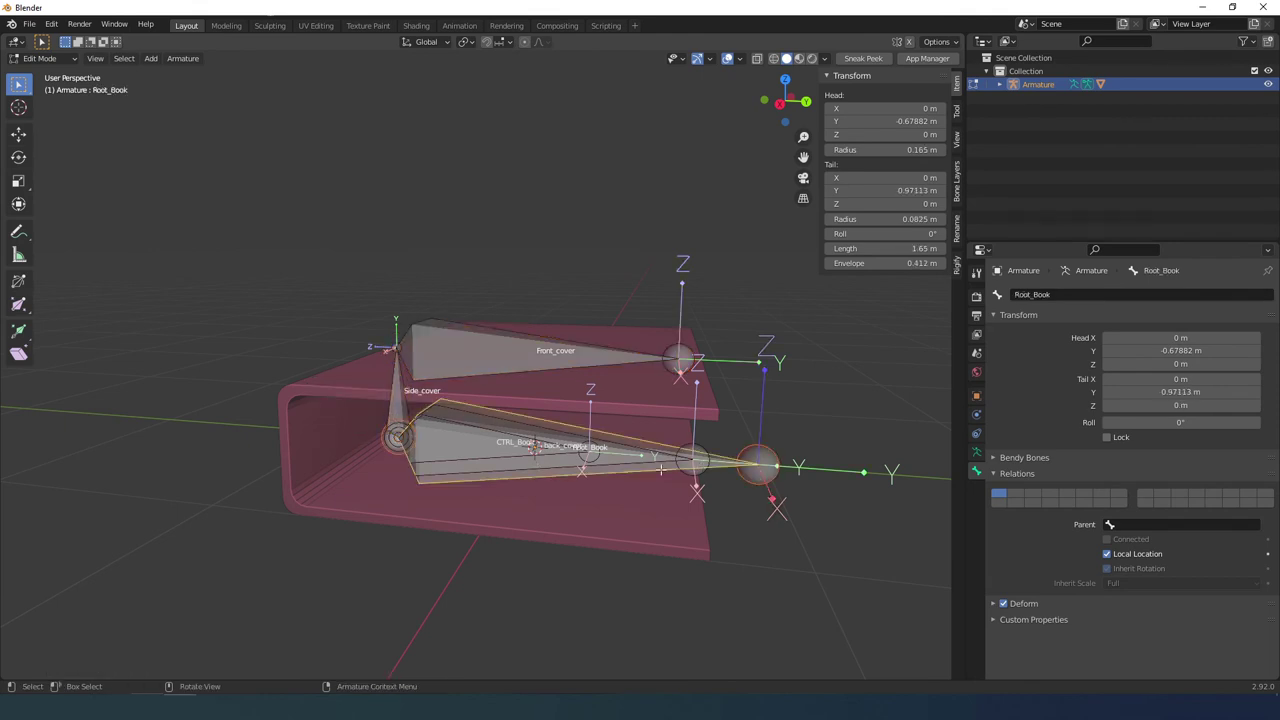
{"action": "key", "text": "h"}
{"action": "left_click", "coordinate": [404, 412]}
{"action": "left_click", "coordinate": [403, 412]}
{"action": "left_click", "coordinate": [482, 466], "text": "shift"}
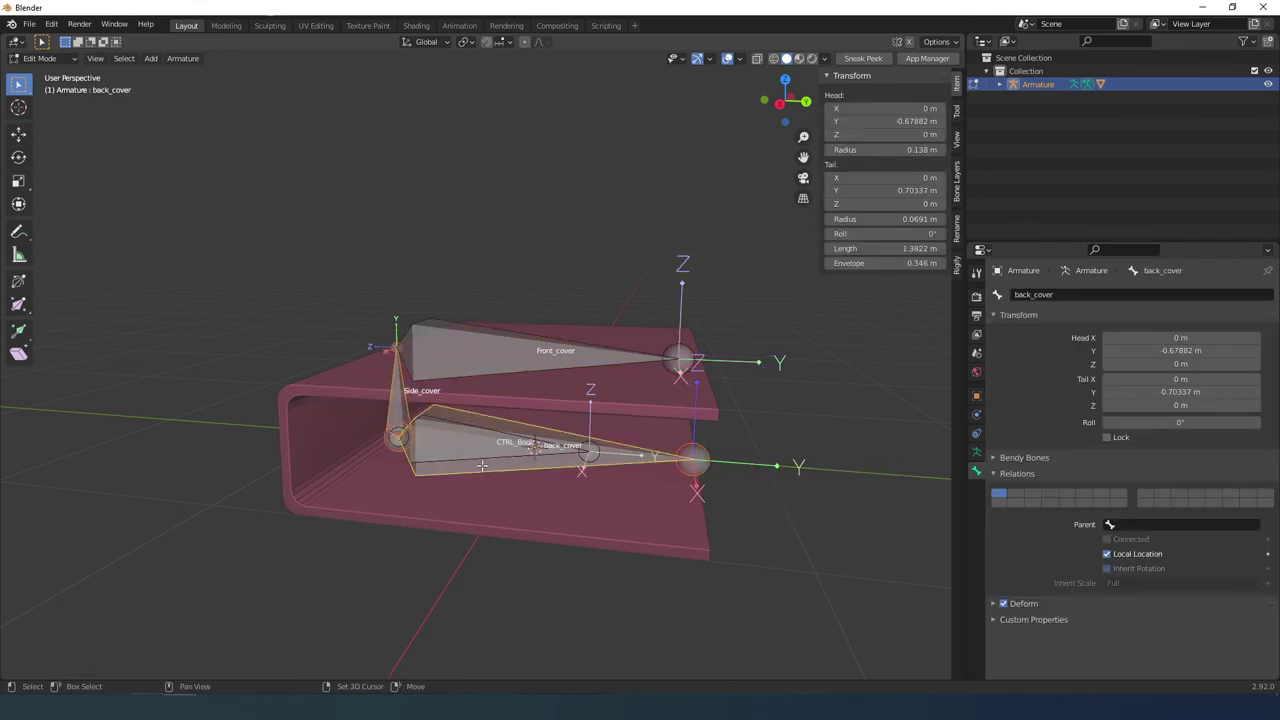
{"action": "key", "text": "ctrl+p"}
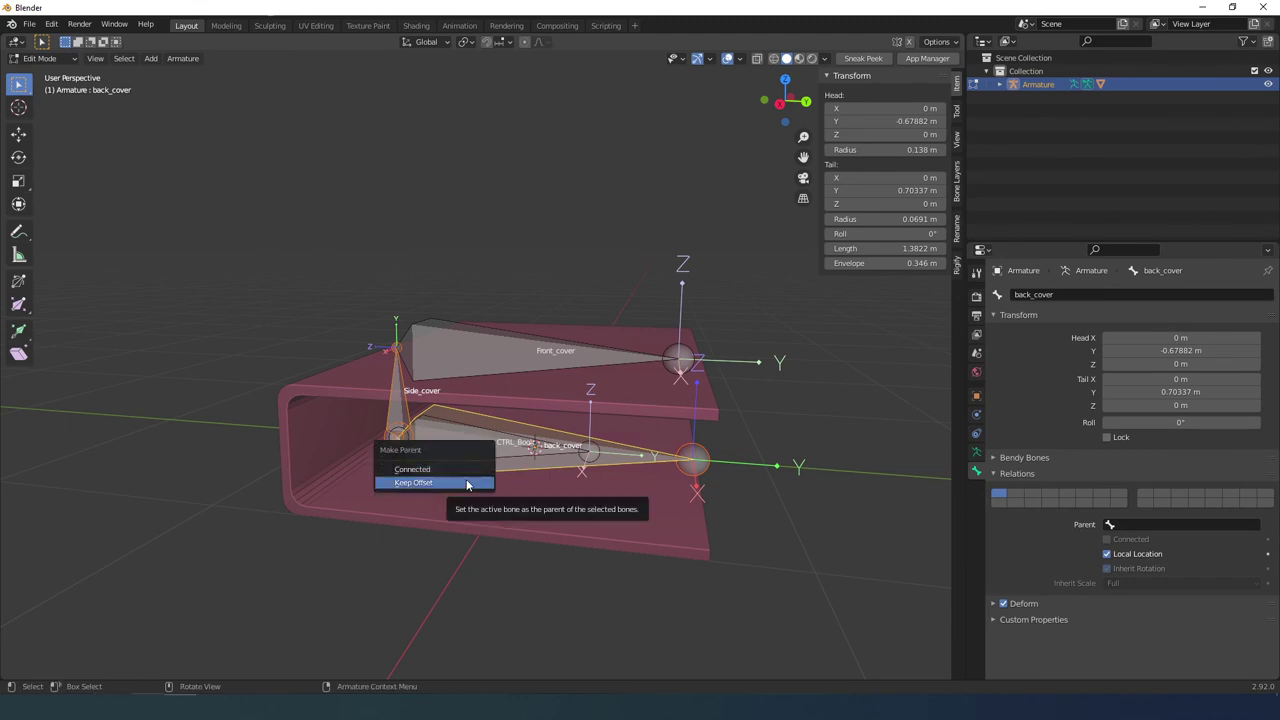
{"action": "left_click", "coordinate": [467, 484]}
Step: Test moving the back_cover bone in Pose Mode, cancel the move and return to Edit Mode
{"action": "key", "text": "ctrl+Tab"}
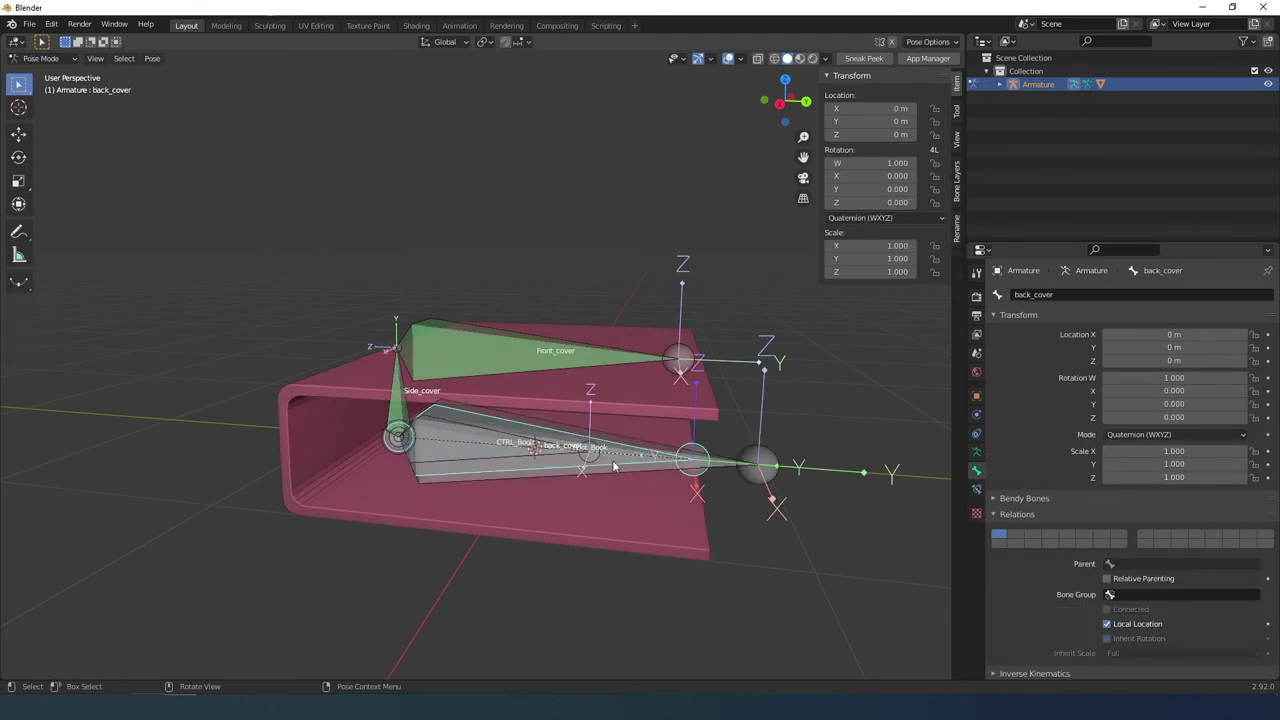
{"action": "key", "text": "g"}
{"action": "key", "text": "Escape"}
{"action": "key", "text": "ctrl+Tab"}
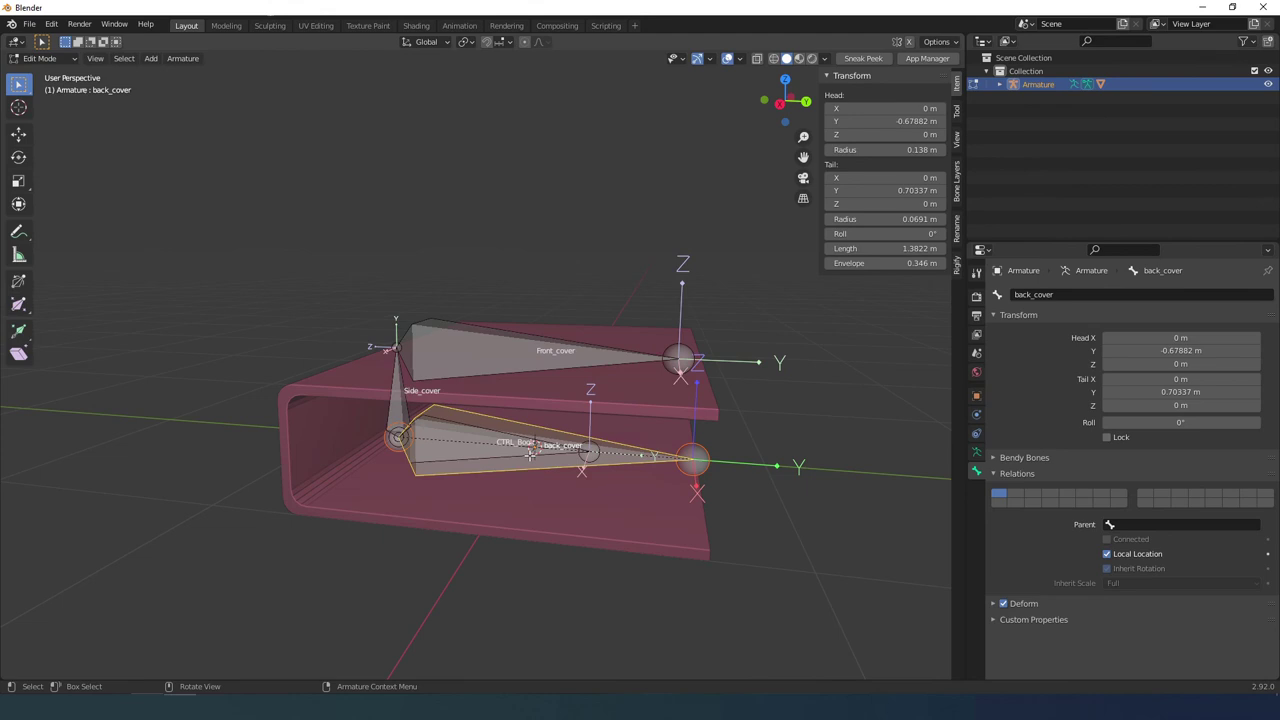
Step: Unhide the Root_Book bone in Edit Mode and parent the back_cover bone to it with Keep Offset
{"action": "key", "text": "ctrl+Tab"}
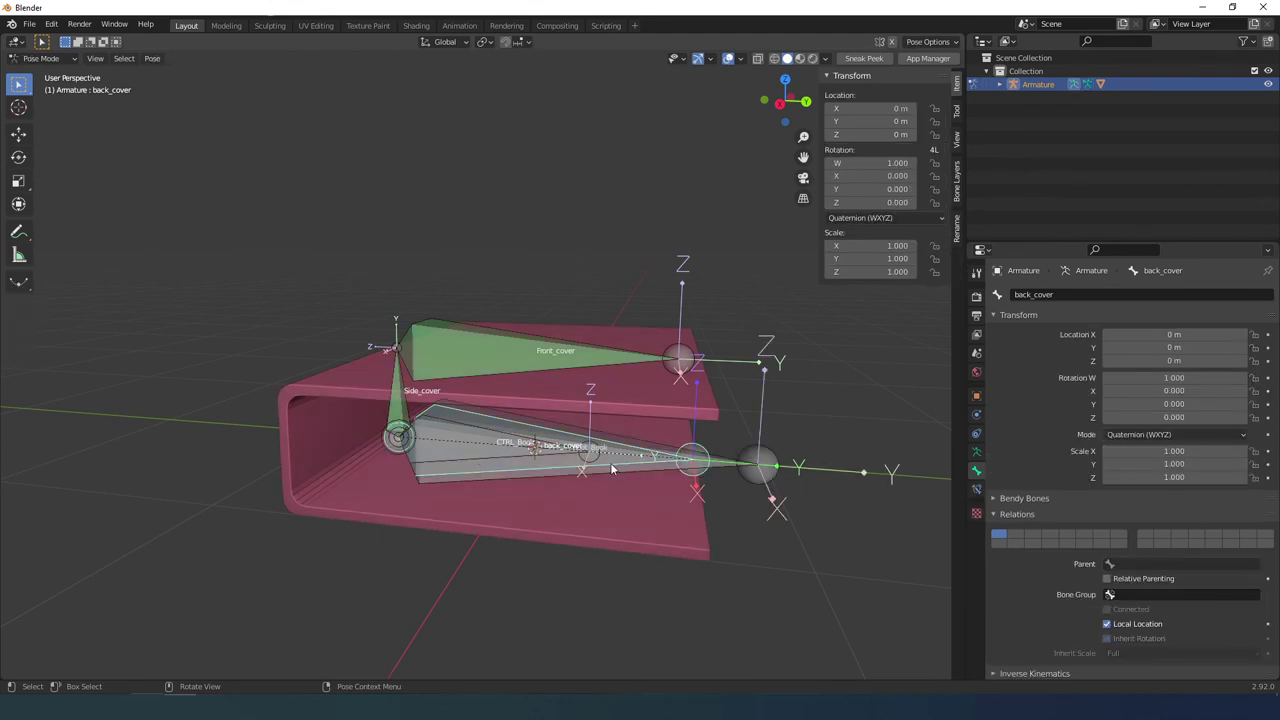
{"action": "key", "text": "ctrl+Tab"}
{"action": "key", "text": "alt+h"}
{"action": "left_click", "coordinate": [634, 462]}
{"action": "left_click", "coordinate": [632, 460]}
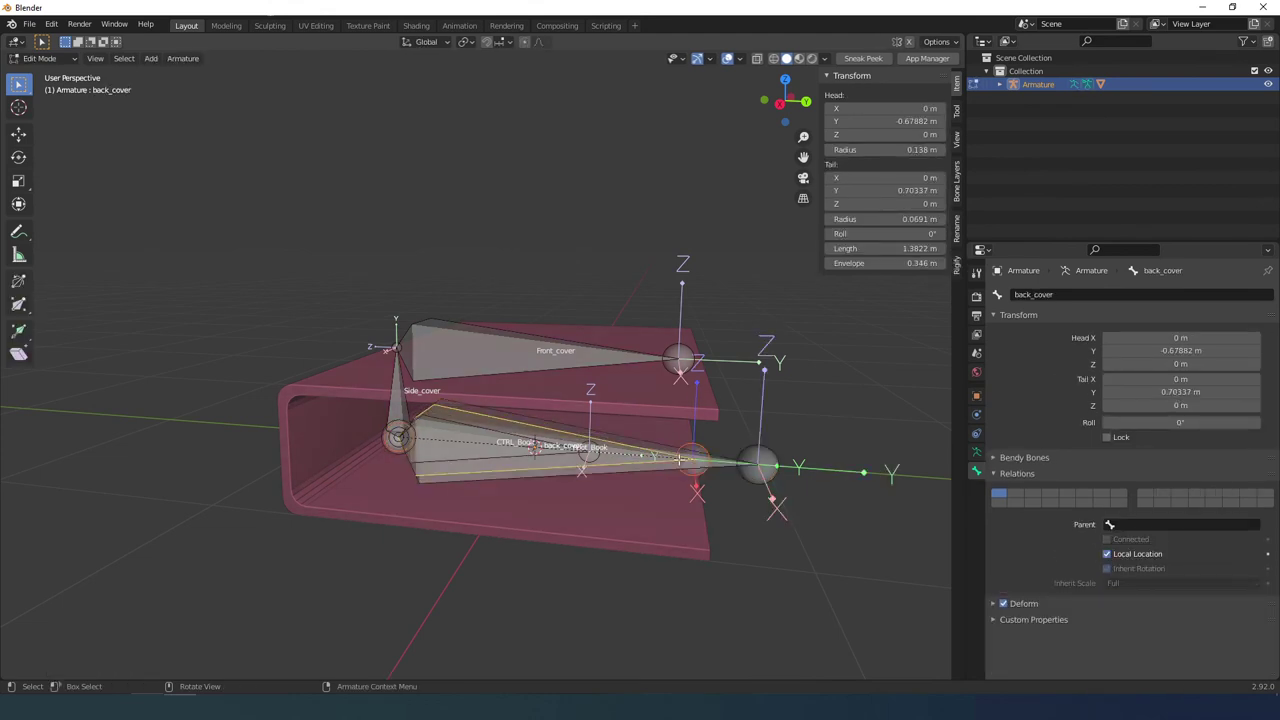
{"action": "left_click", "coordinate": [657, 473], "text": "shift"}
{"action": "key", "text": "ctrl+p"}
{"action": "left_click", "coordinate": [637, 472]}
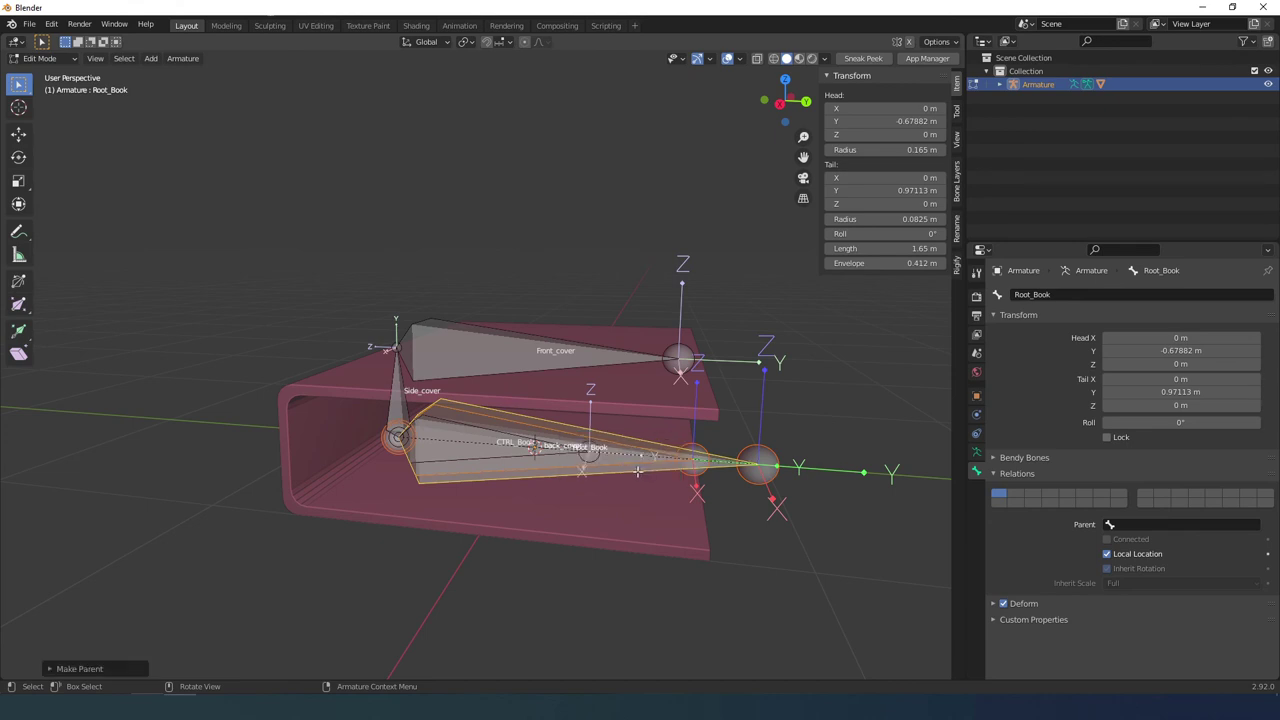
Step: Parent the CTRL_Book bone to Root_Book with Keep Offset
{"action": "left_click", "coordinate": [639, 474]}
{"action": "left_click", "coordinate": [645, 473], "text": "shift"}
{"action": "key", "text": "ctrl+p"}
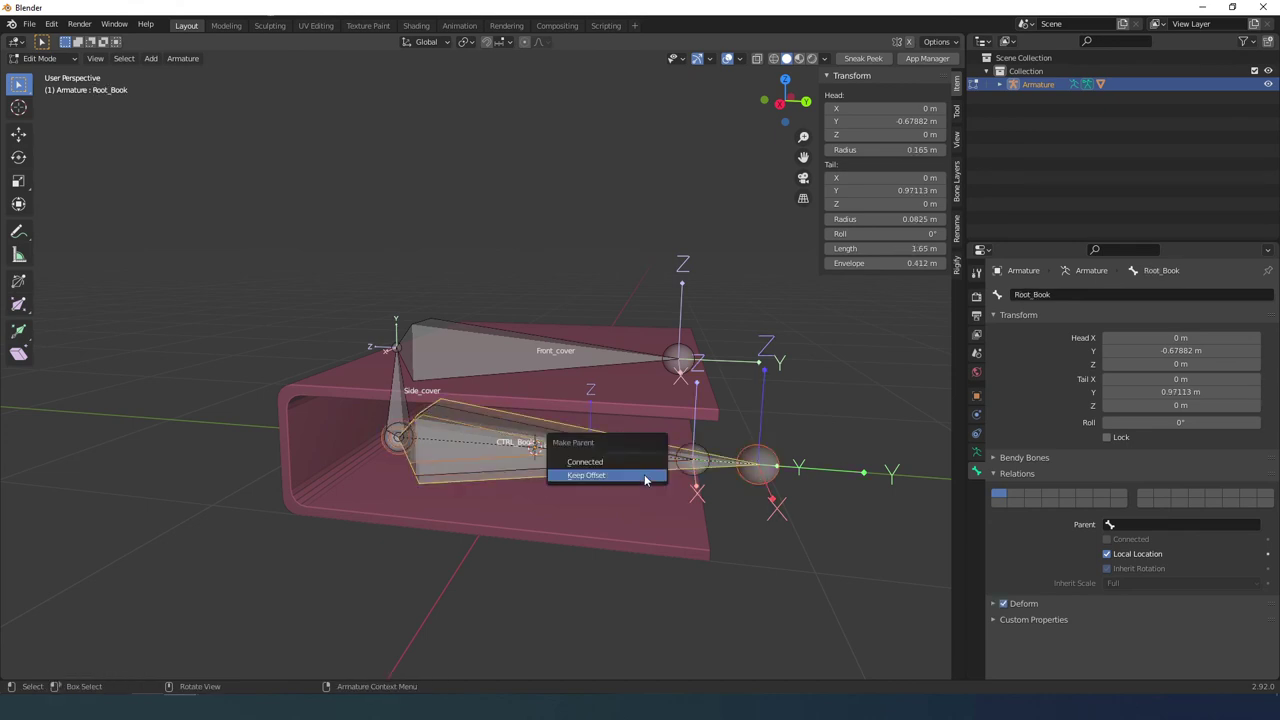
{"action": "left_click", "coordinate": [641, 476]}
Step: Test moving Root_Book and rotating CTRL_Book in Pose Mode, cancelling both transforms
{"action": "key", "text": "ctrl+Tab"}
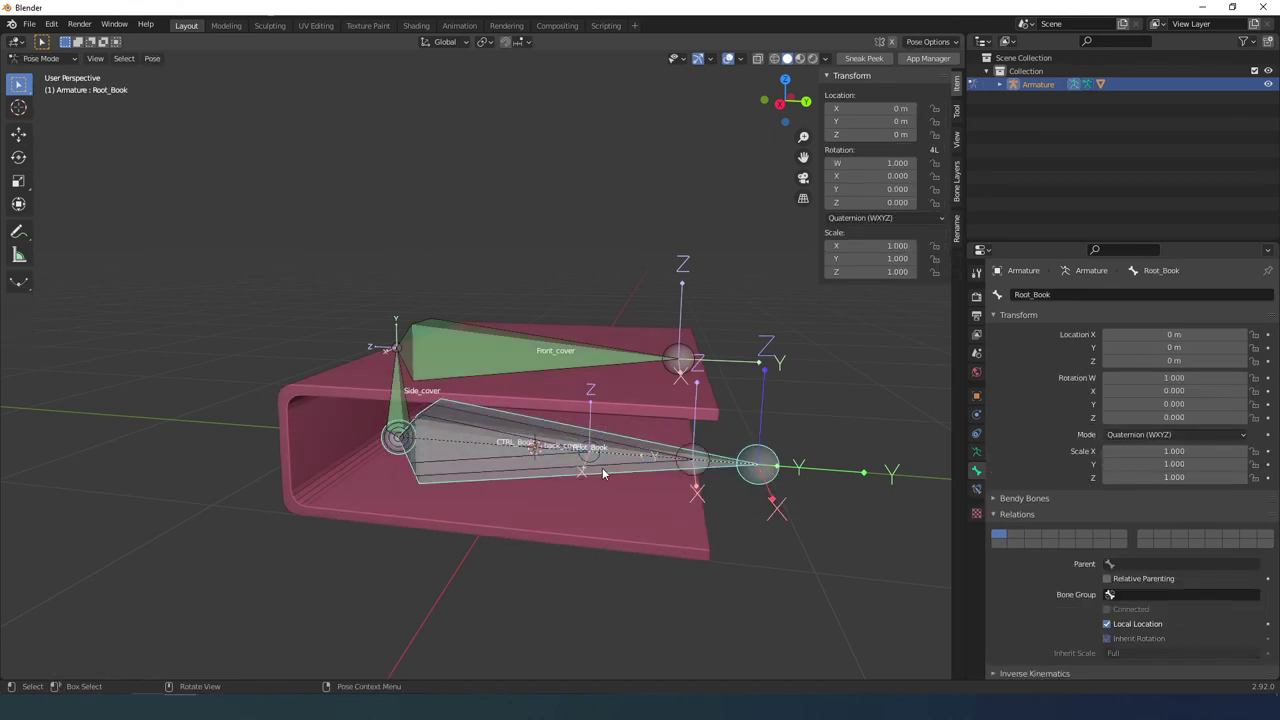
{"action": "key", "text": "g"}
{"action": "right_click", "coordinate": [547, 427]}
{"action": "left_click", "coordinate": [618, 462]}
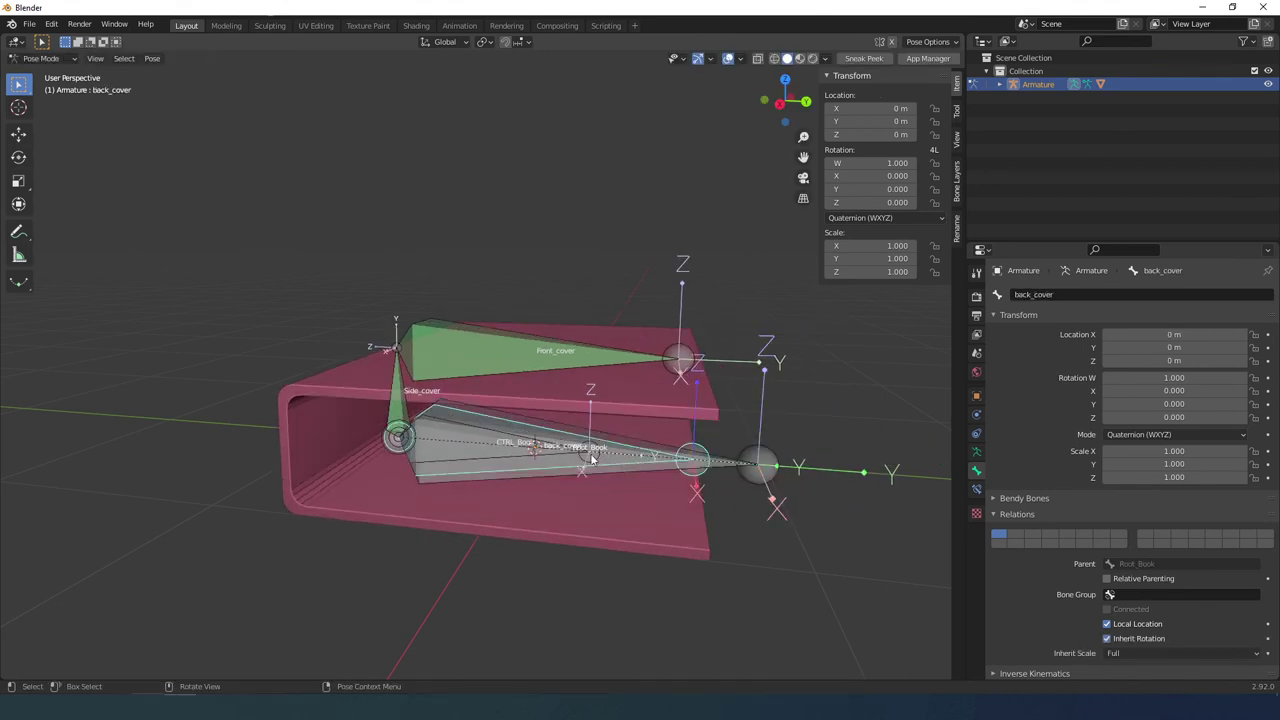
{"action": "left_click", "coordinate": [570, 457]}
{"action": "left_click", "coordinate": [570, 457]}
{"action": "left_click", "coordinate": [570, 454]}
{"action": "key", "text": "r"}
{"action": "right_click", "coordinate": [649, 454]}
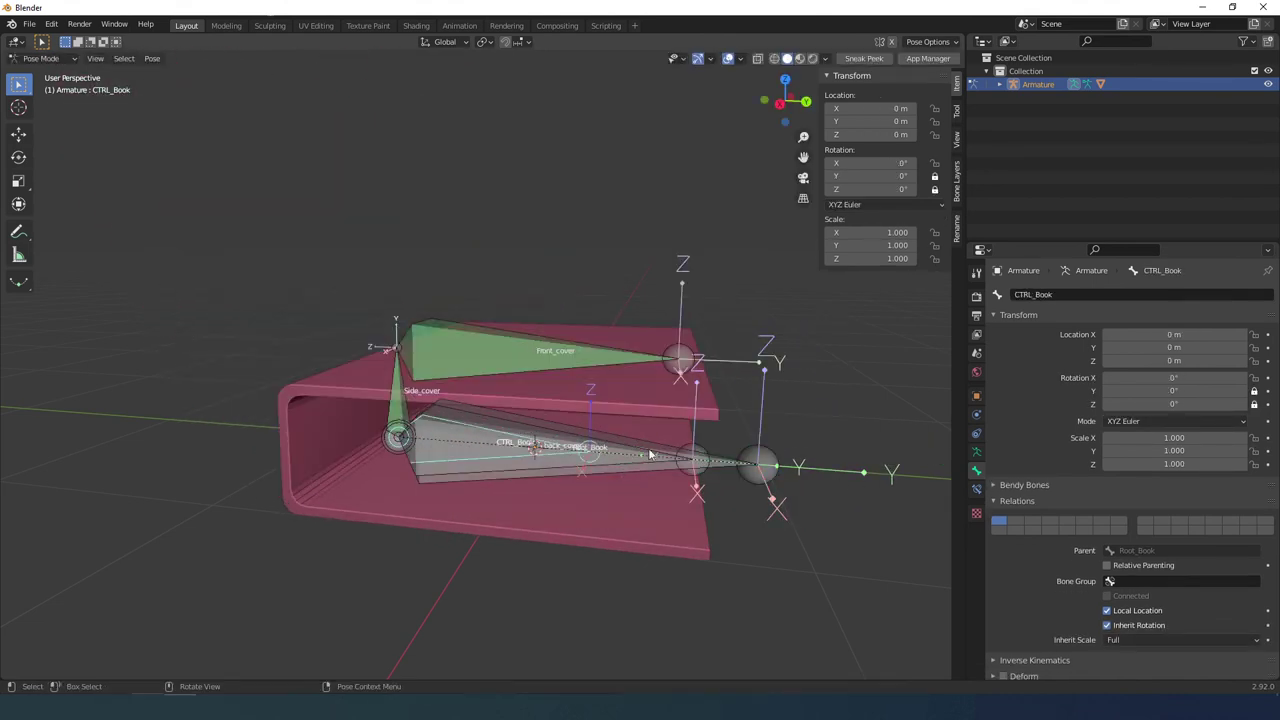
Step: Select the Root_Book and CTRL_Book bones and move them to the second bone layer
{"action": "left_click", "coordinate": [548, 447]}
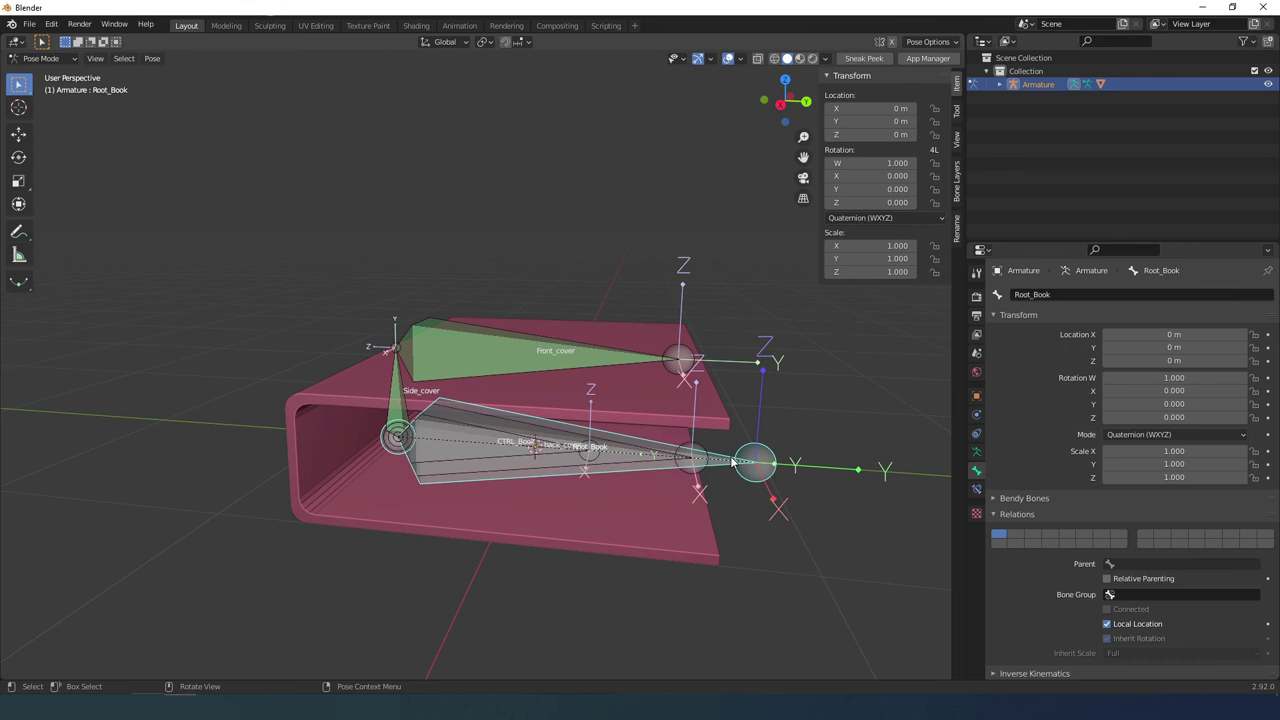
{"action": "left_click", "coordinate": [548, 447]}
{"action": "left_click", "coordinate": [548, 447]}
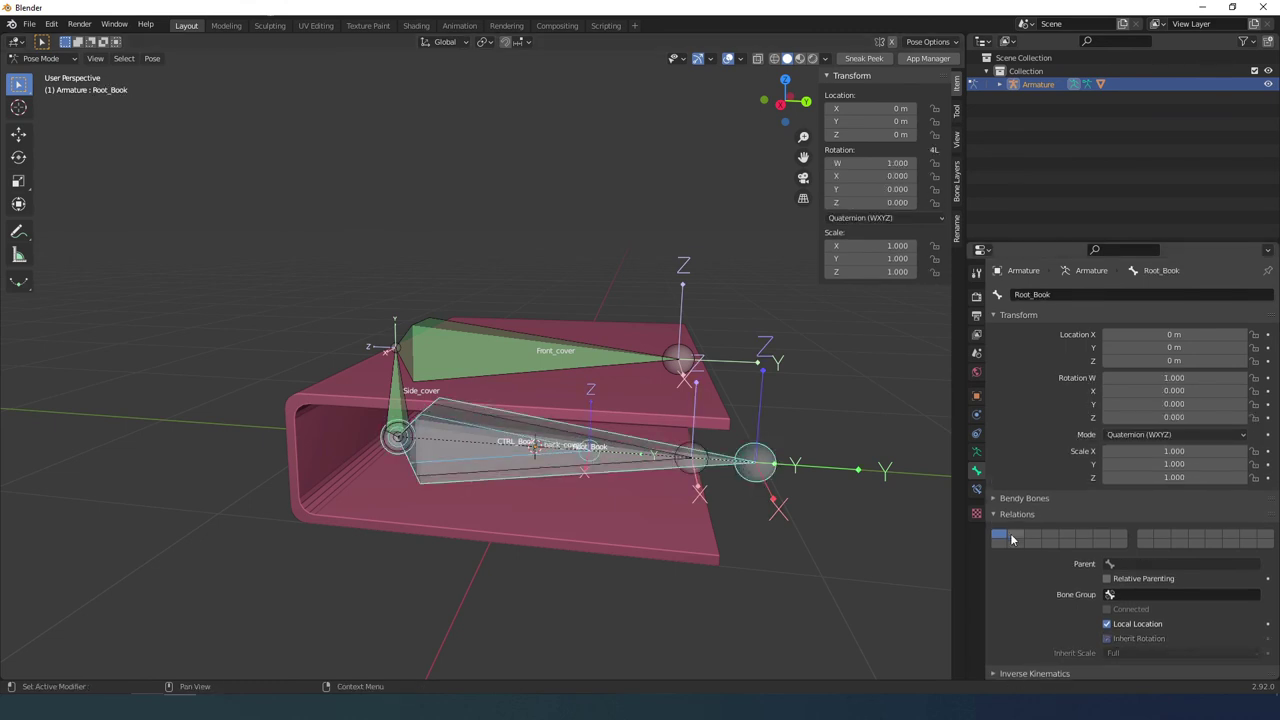
{"action": "scroll", "coordinate": [1047, 474], "scroll_direction": "down", "scroll_amount": 1}
{"action": "left_click", "coordinate": [977, 451]}
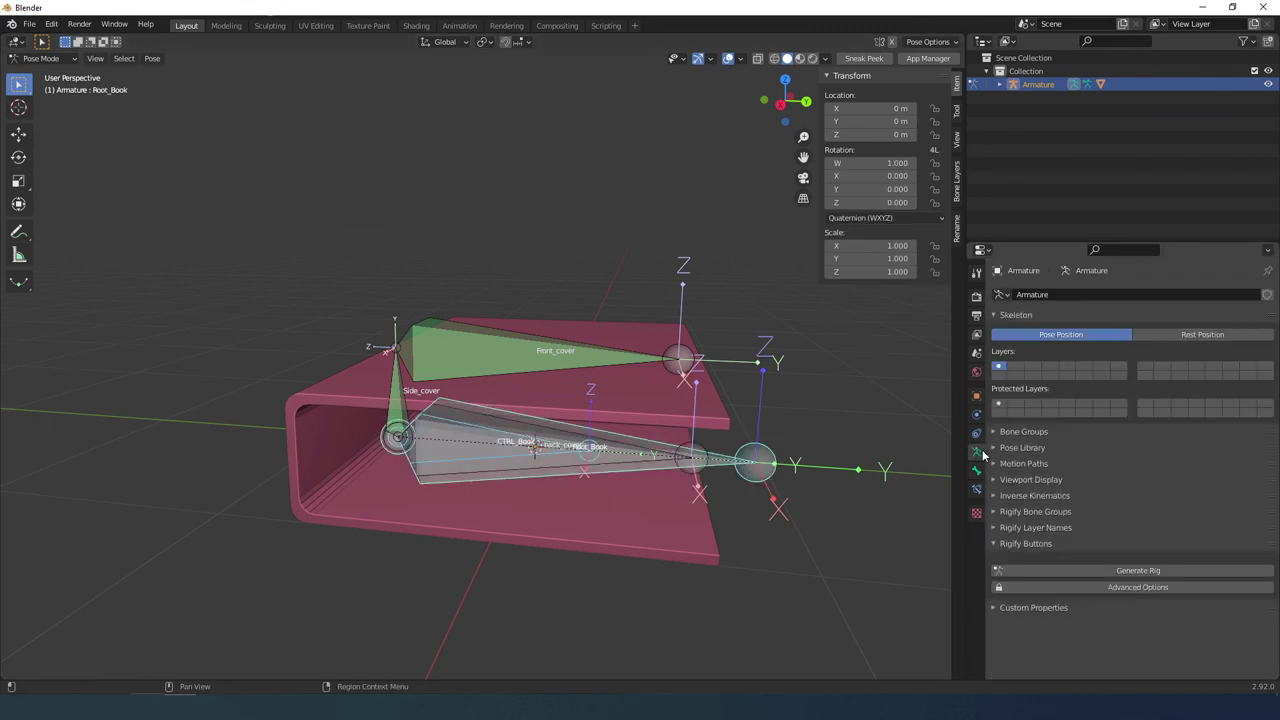
{"action": "left_click", "coordinate": [1016, 368]}
{"action": "left_click", "coordinate": [999, 367]}
{"action": "key", "text": "m"}
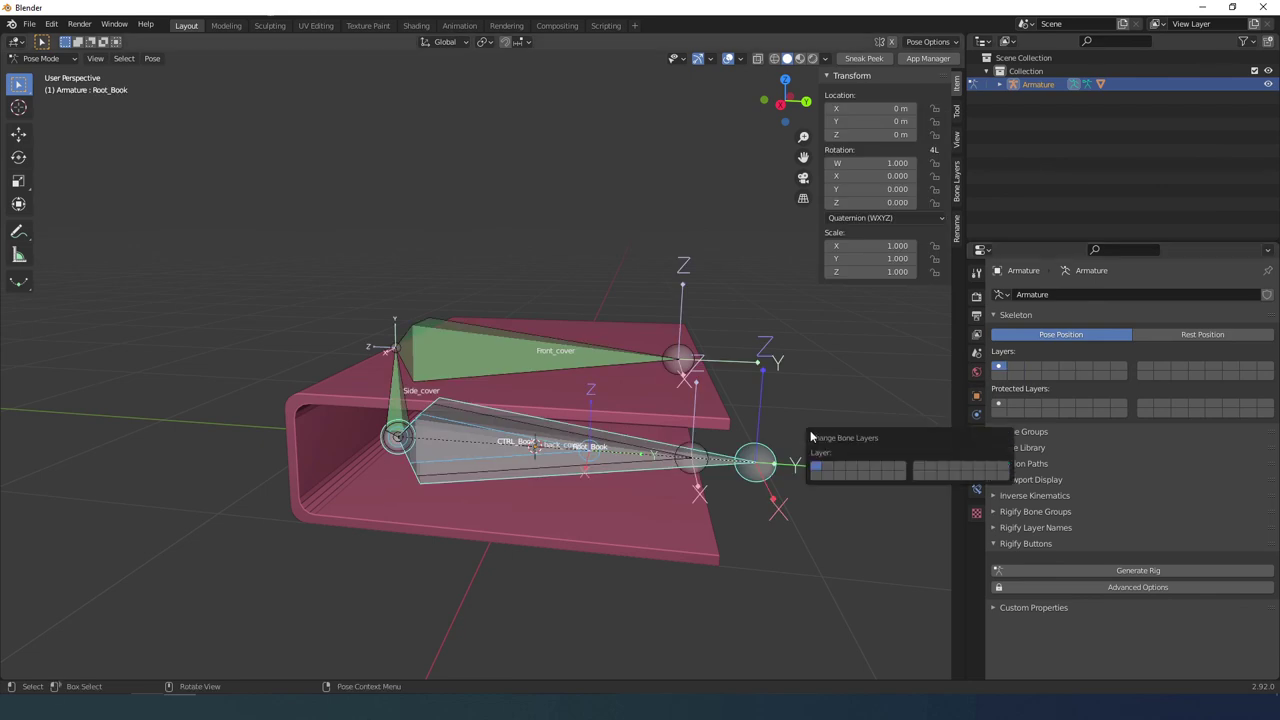
{"action": "left_click", "coordinate": [825, 466]}
Step: Move the back_cover, Side_cover and Front_cover bones to the first bone layer of the second layer block
{"action": "left_click", "coordinate": [548, 453]}
{"action": "left_click", "coordinate": [398, 407], "text": "shift"}
{"action": "left_click", "coordinate": [504, 352], "text": "shift"}
{"action": "key", "text": "m"}
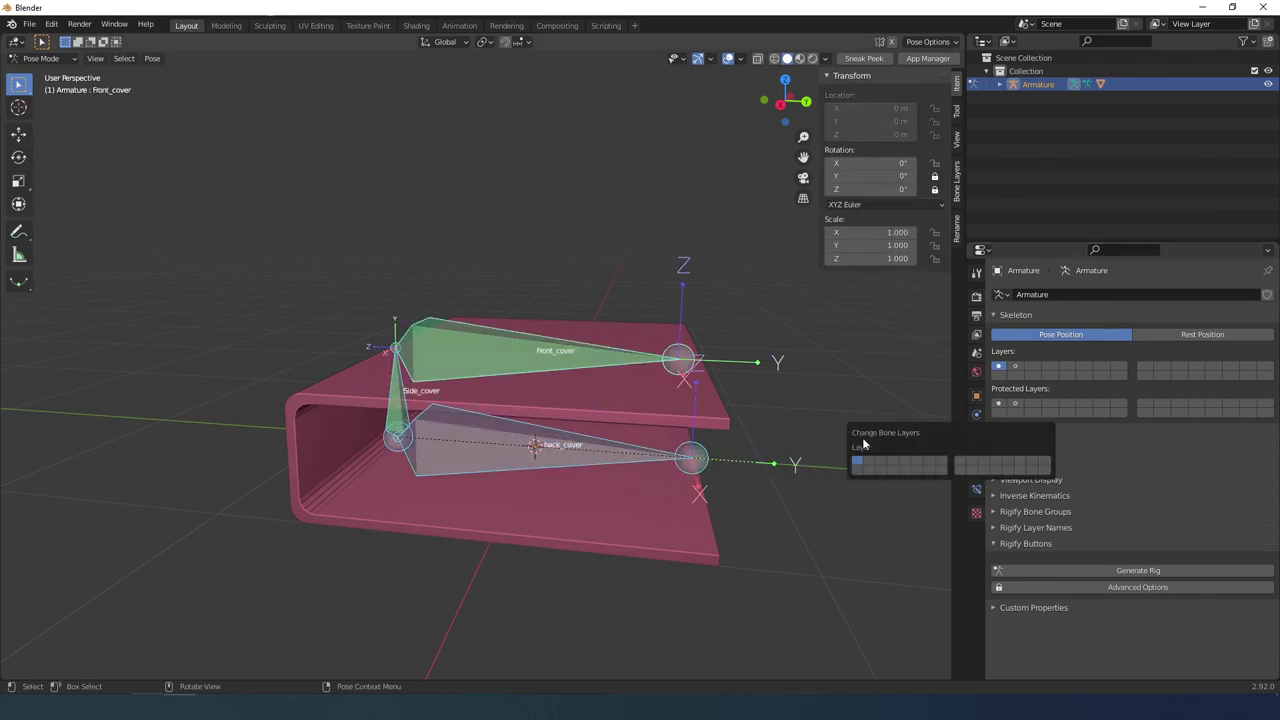
{"action": "left_click", "coordinate": [976, 466]}
Step: Move the Root_Book and CTRL_Book bones from the second bone layer back to the first and show only that layer
{"action": "left_click", "coordinate": [1016, 369]}
{"action": "key", "text": "a"}
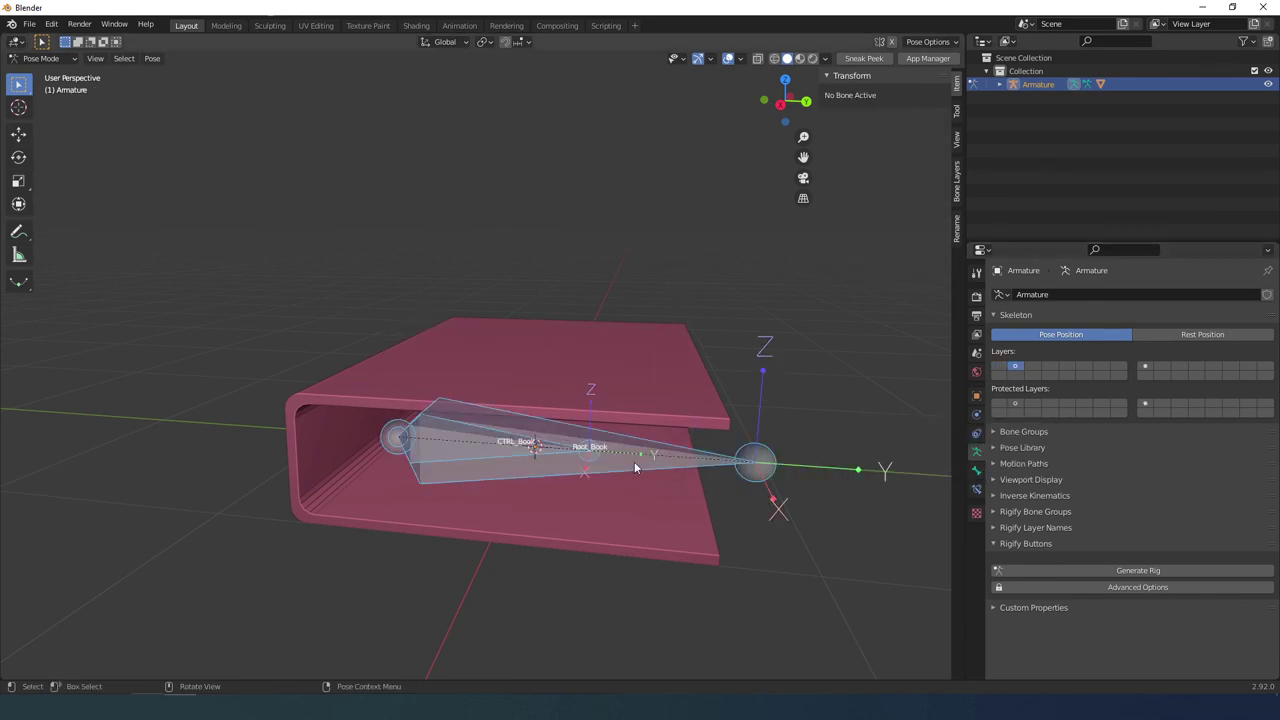
{"action": "key", "text": "m"}
{"action": "left_click", "coordinate": [641, 498]}
{"action": "left_click", "coordinate": [998, 368]}
Step: Test the Root_Book bone by moving and freely rotating the whole book, cancelling each transform
{"action": "scroll", "coordinate": [646, 440], "scroll_direction": "down", "scroll_amount": 3}
{"action": "middle_click_drag", "start_coordinate": [646, 415], "coordinate": [560, 395]}
{"action": "left_click", "coordinate": [598, 428]}
{"action": "key", "text": "g"}
{"action": "right_click", "coordinate": [592, 434]}
{"action": "key", "text": "r"}
{"action": "key", "text": "r"}
{"action": "right_click", "coordinate": [616, 410]}
Step: Test opening the cover by rotating the CTRL_Book bone, cancel the rotations, and inspect the book from other angles
{"action": "left_click", "coordinate": [500, 418]}
{"action": "key", "text": "r"}
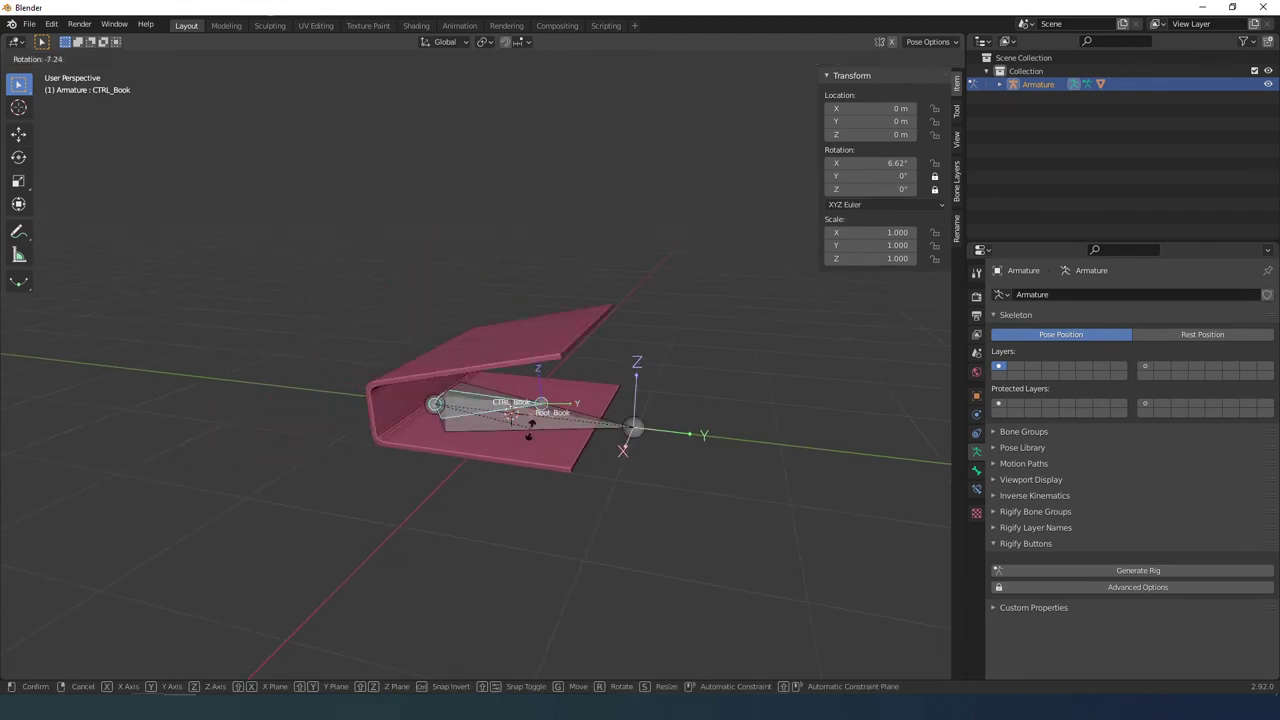
{"action": "key", "text": "Escape"}
{"action": "middle_click_drag", "start_coordinate": [690, 420], "coordinate": [638, 422]}
{"action": "middle_click_drag", "start_coordinate": [787, 396], "coordinate": [663, 300]}
{"action": "key", "text": "r"}
{"action": "key", "text": "Escape"}
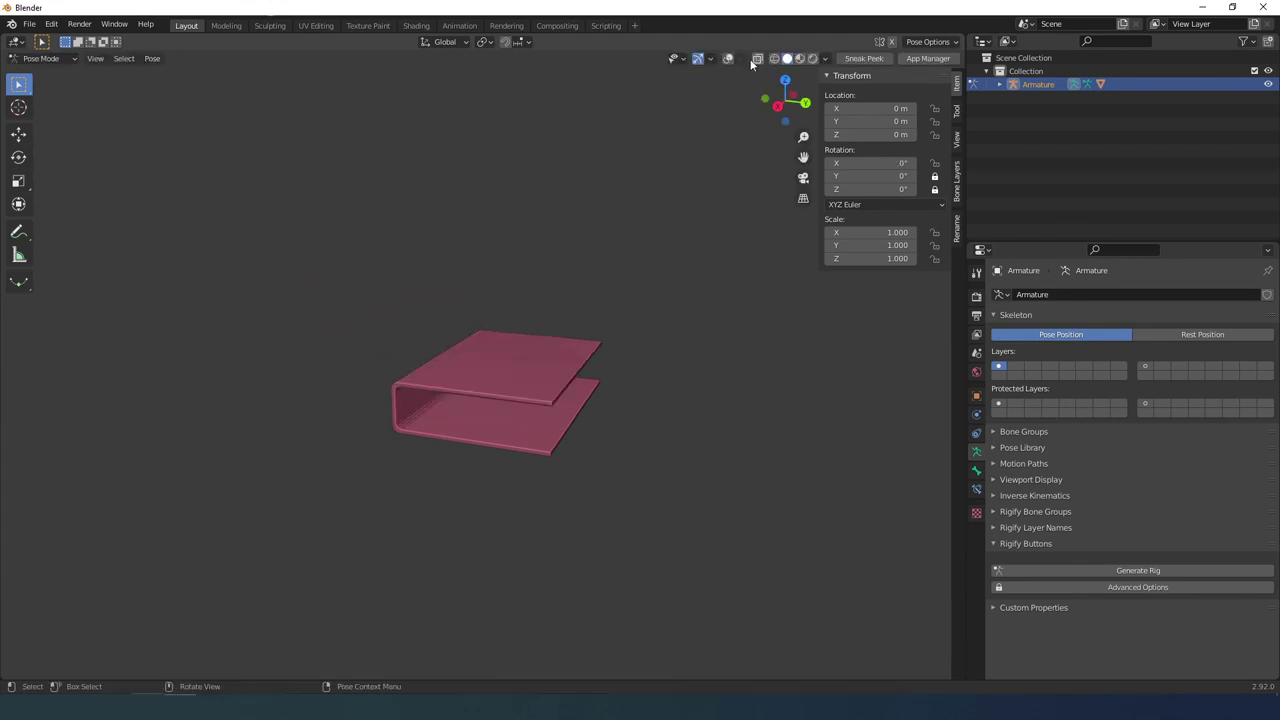
{"action": "middle_click_drag", "start_coordinate": [524, 256], "coordinate": [769, 318]}
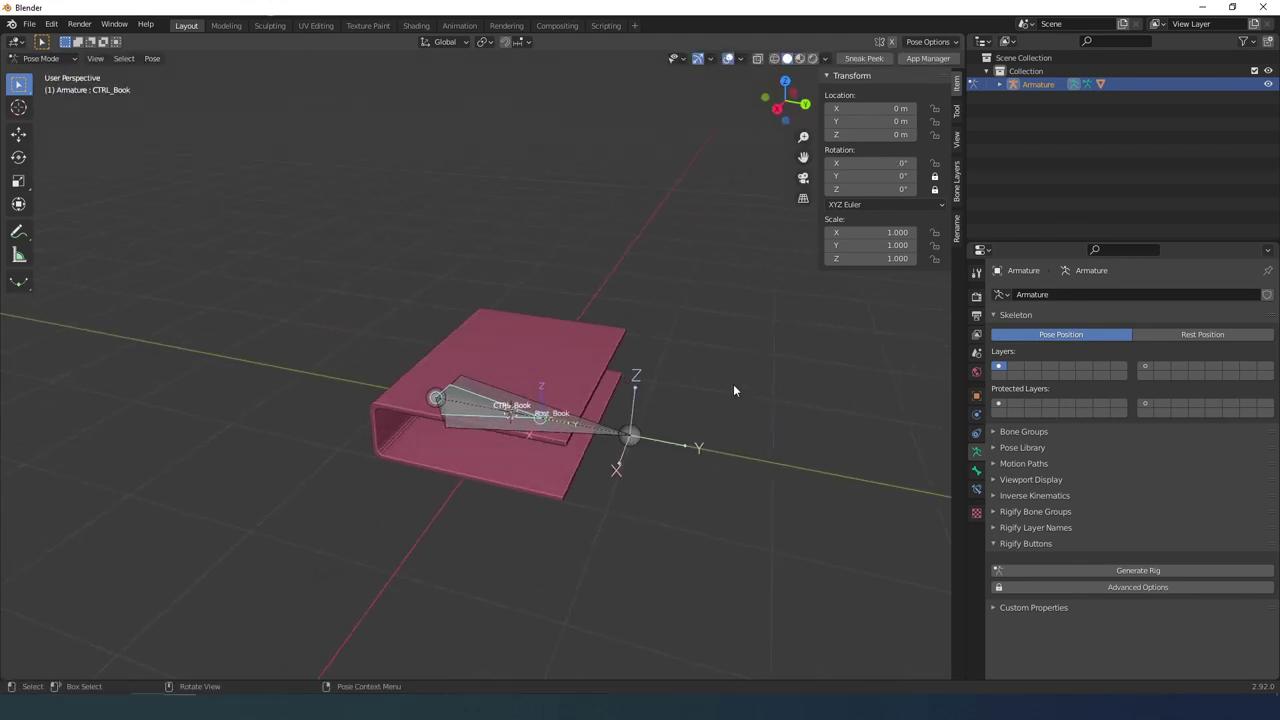